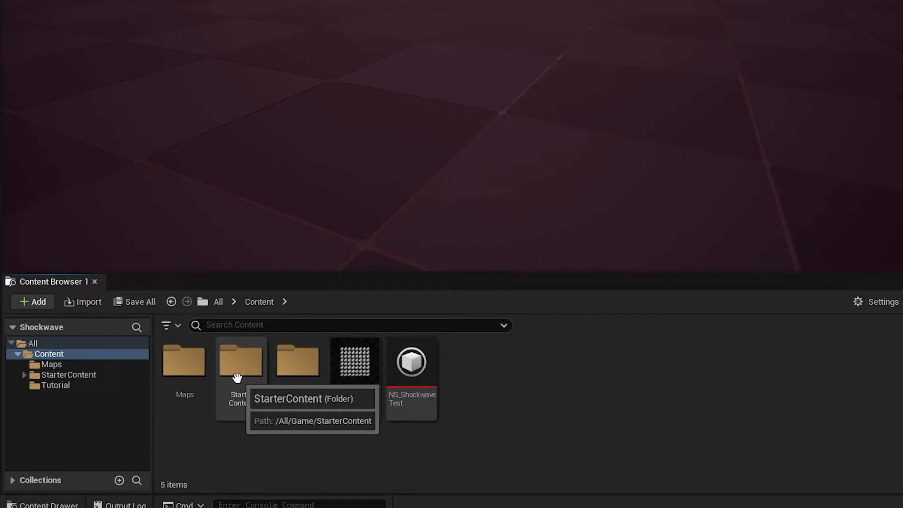
- Add the Starter Content pack to the project and enter the Tutorial folder
left_click(40, 303)
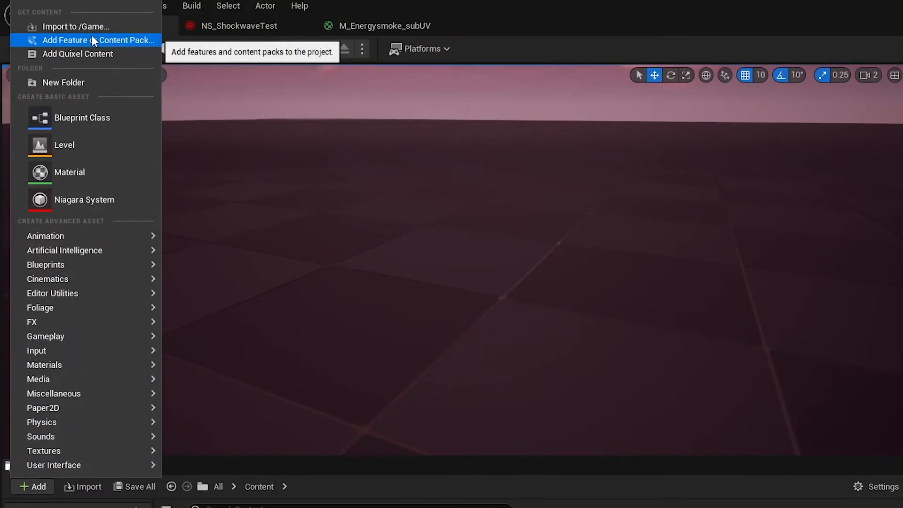
left_click(92, 39)
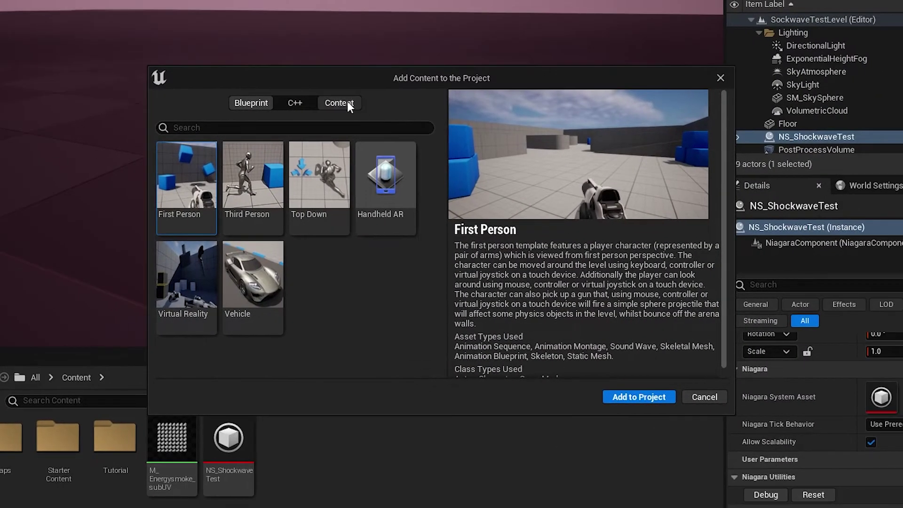
left_click(346, 104)
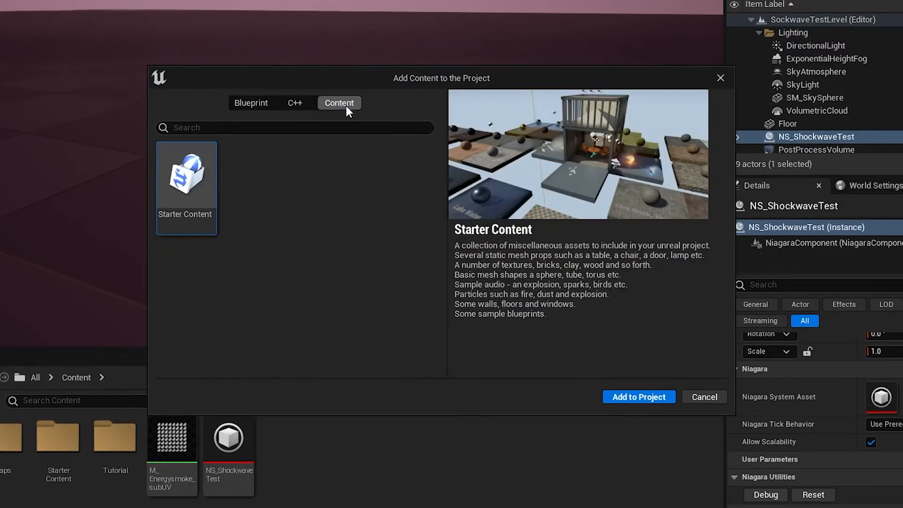
left_click(624, 399)
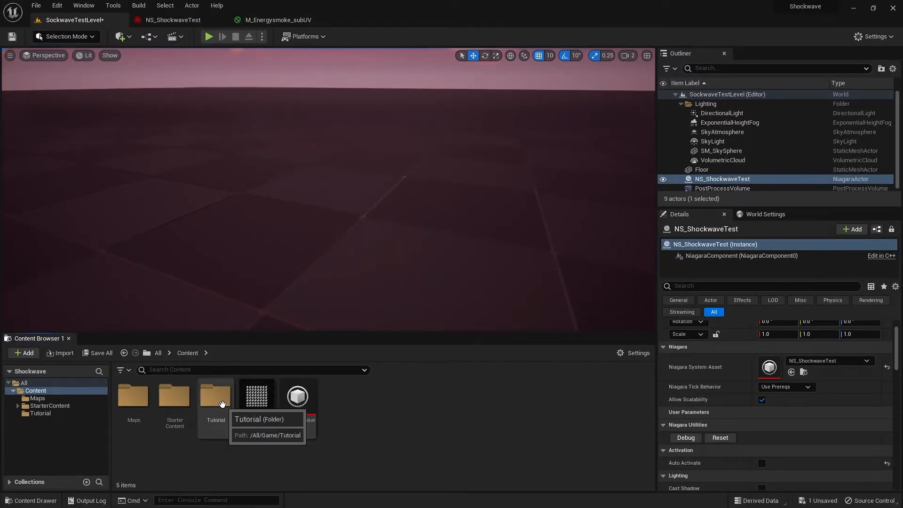
double_click(220, 406)
- Create an empty Niagara system named NS_ShokwaveTutorial_FX in the Tutorial folder
right_click(282, 412)
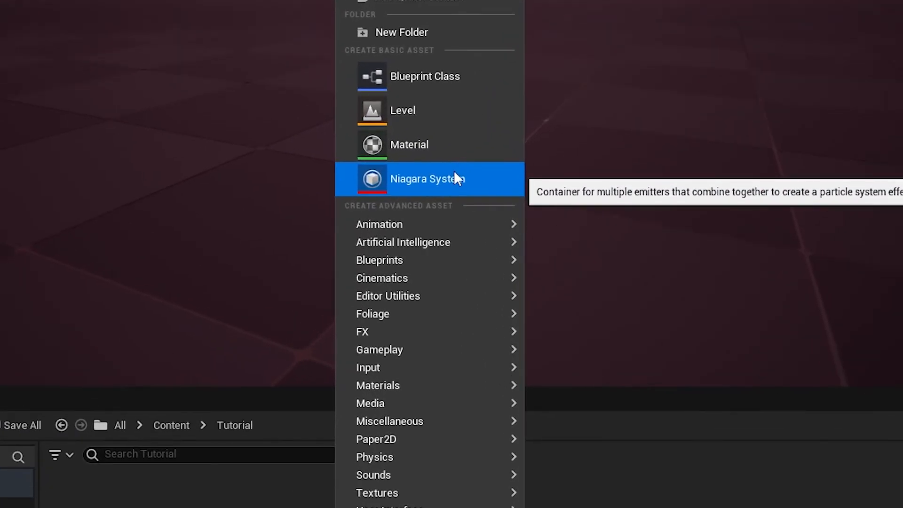
left_click(455, 177)
left_click(497, 260)
left_click(518, 449)
type("torial_FX")
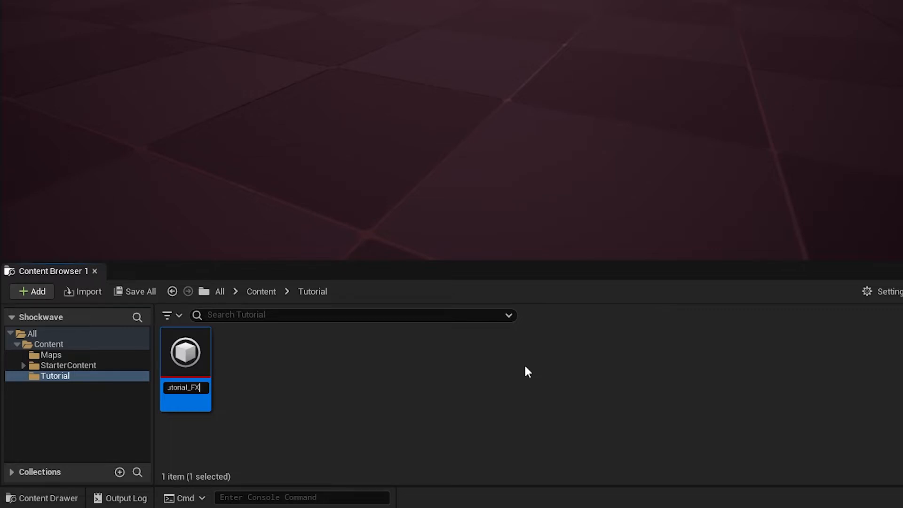
key("Return")
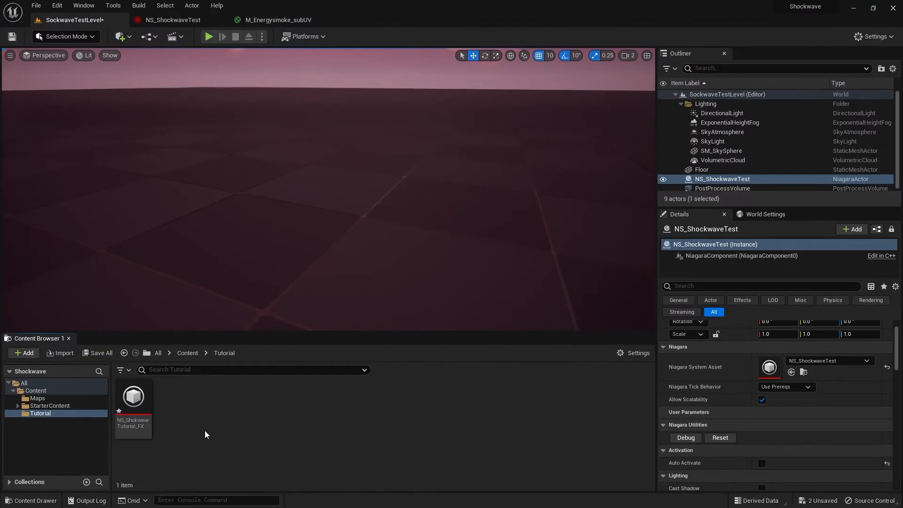
- Open NS_ShokwaveTutorial_FX and reach the preview scene's environment settings
double_click(143, 402)
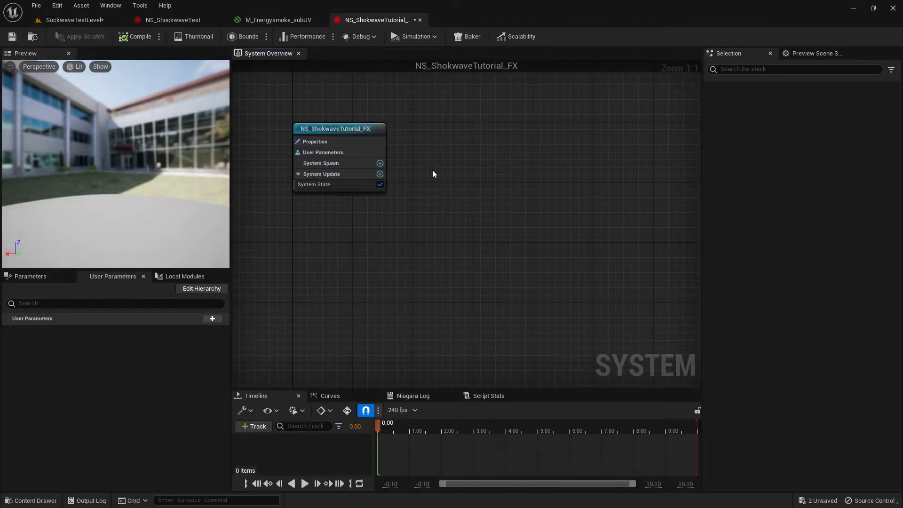
left_click(826, 56)
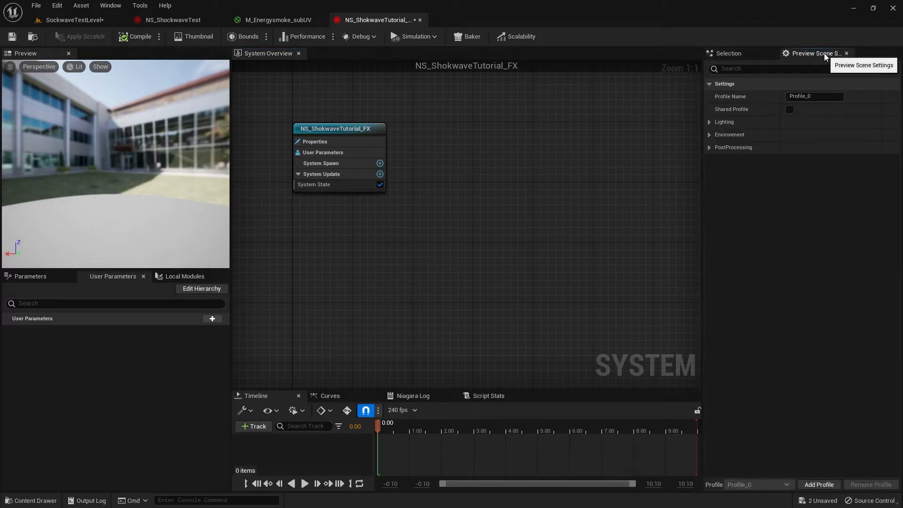
left_click(111, 6)
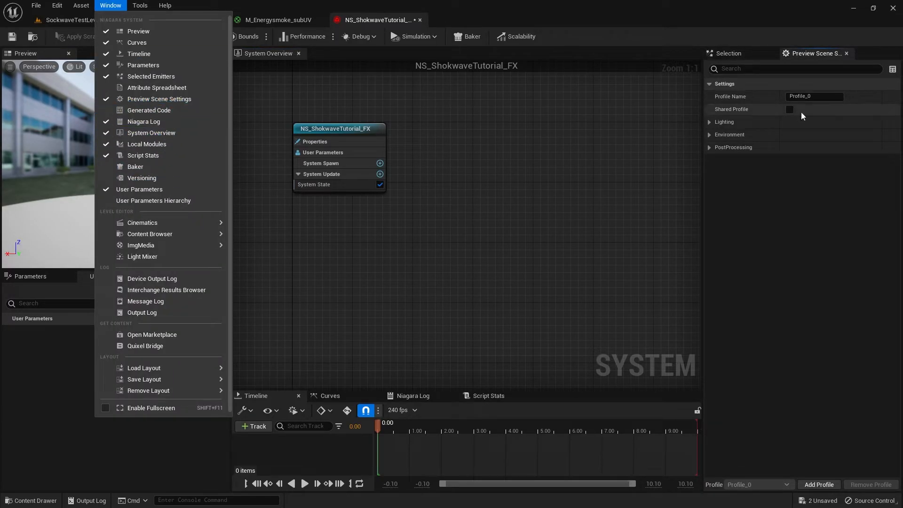
left_click(789, 103)
left_click(709, 134)
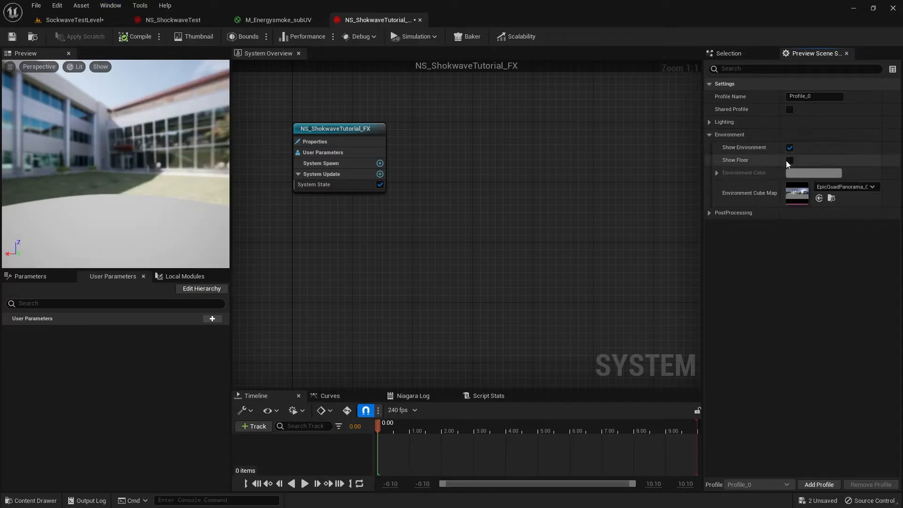
- Hide the preview environment and set its background colour value to about 0.06
left_click(790, 147)
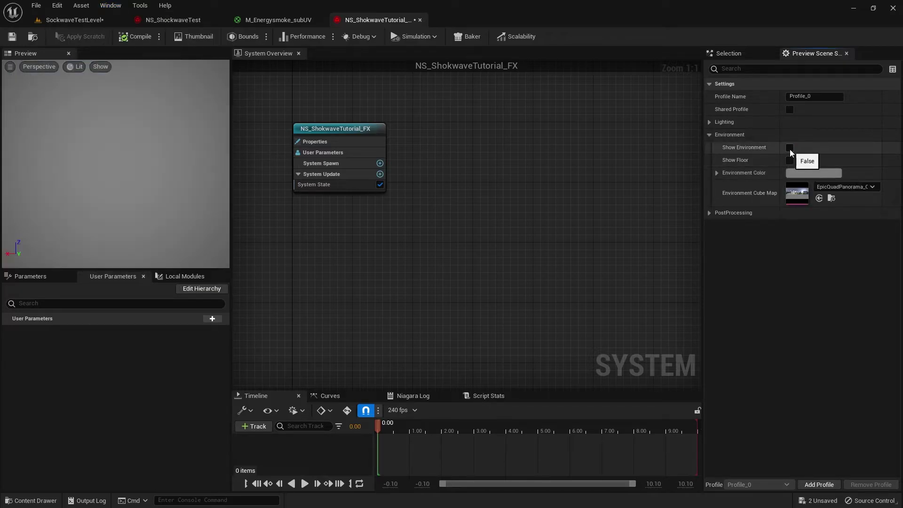
left_click(811, 173)
left_click_drag(740, 290, 746, 298)
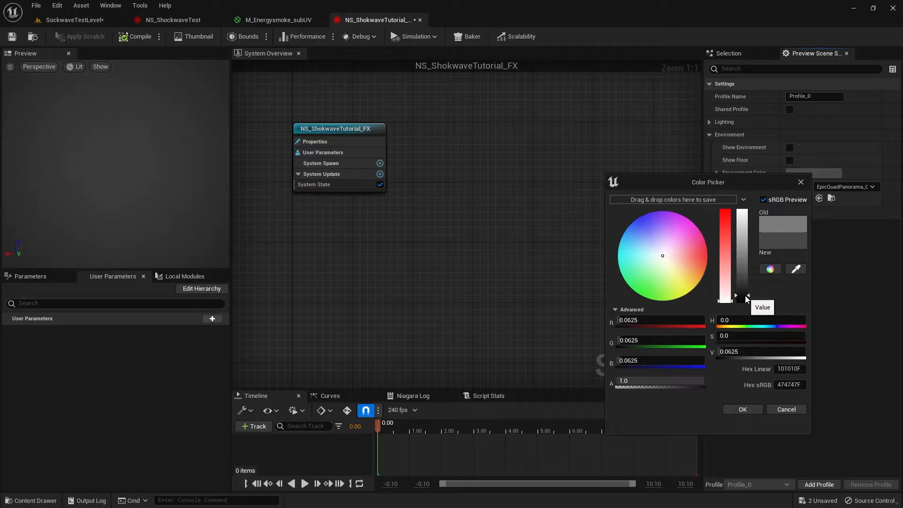
left_click(750, 410)
left_click_drag(321, 173, 298, 154)
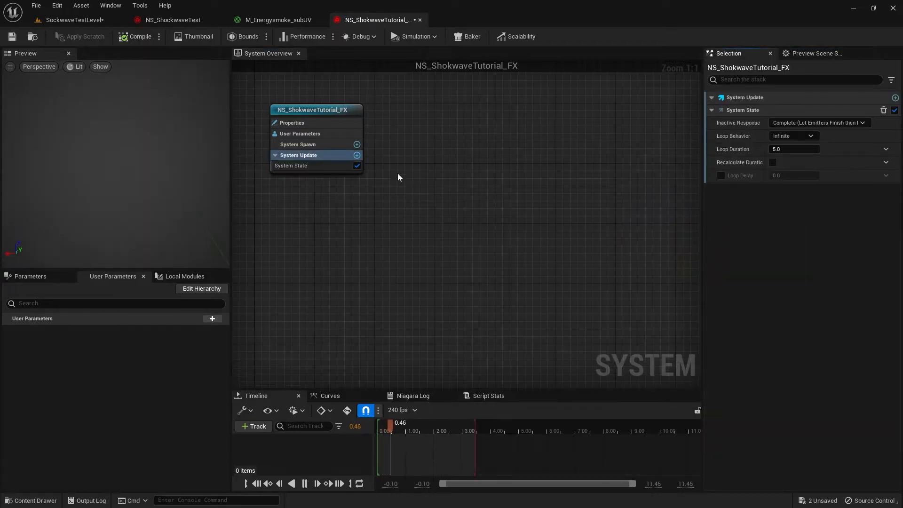
- Add a Directional Burst emitter to the system and arrange the graph nodes
right_click(483, 125)
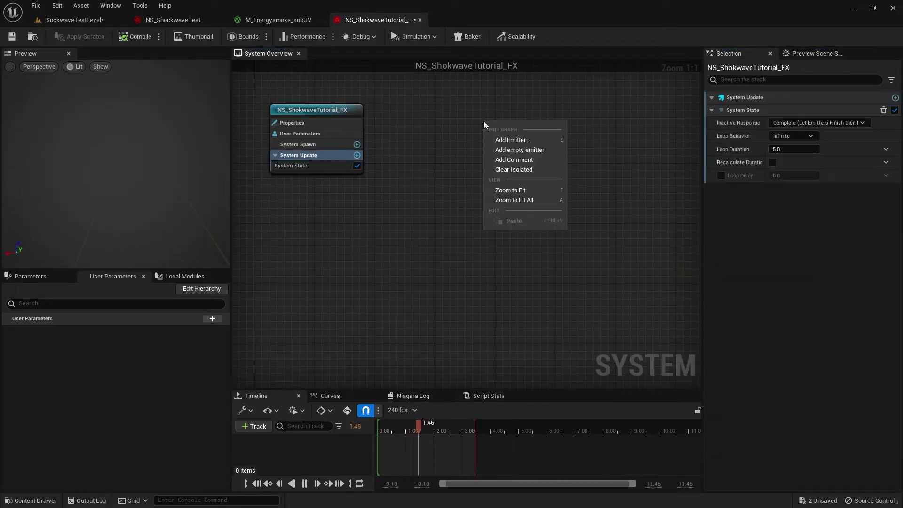
left_click(503, 142)
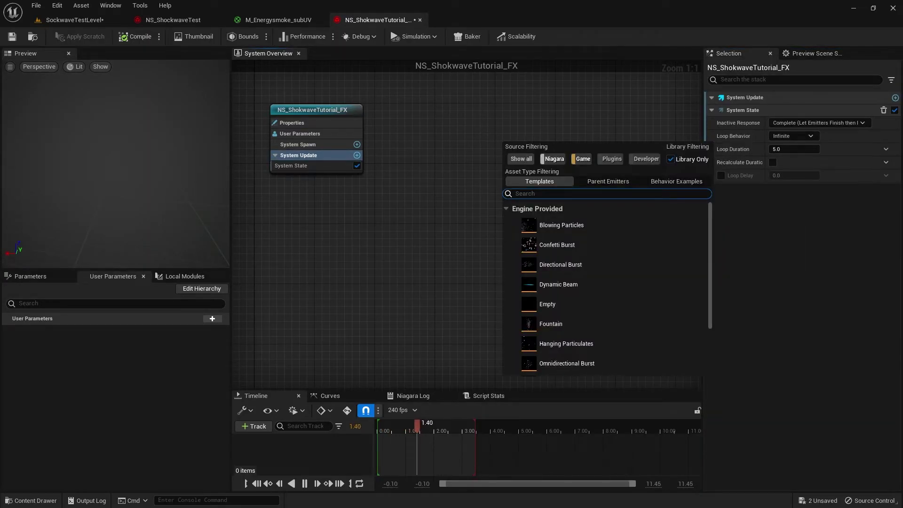
double_click(583, 273)
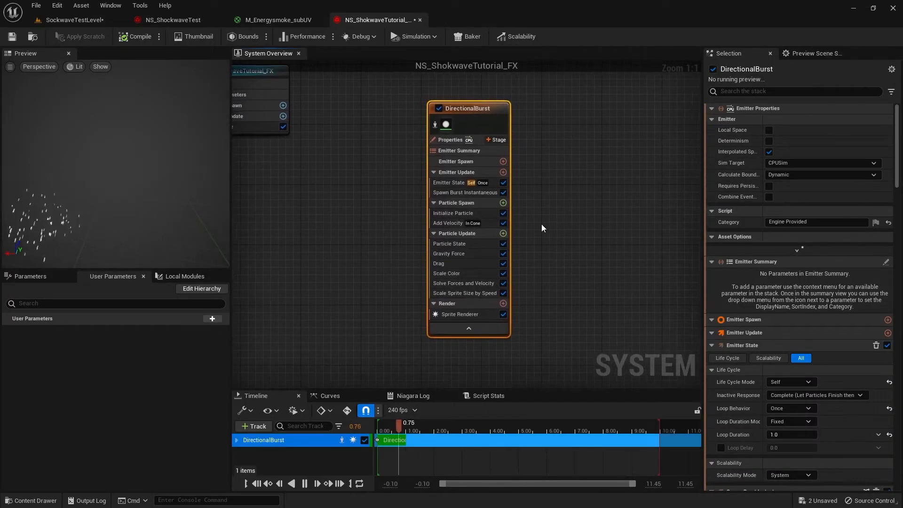
left_click_drag(476, 115, 401, 96)
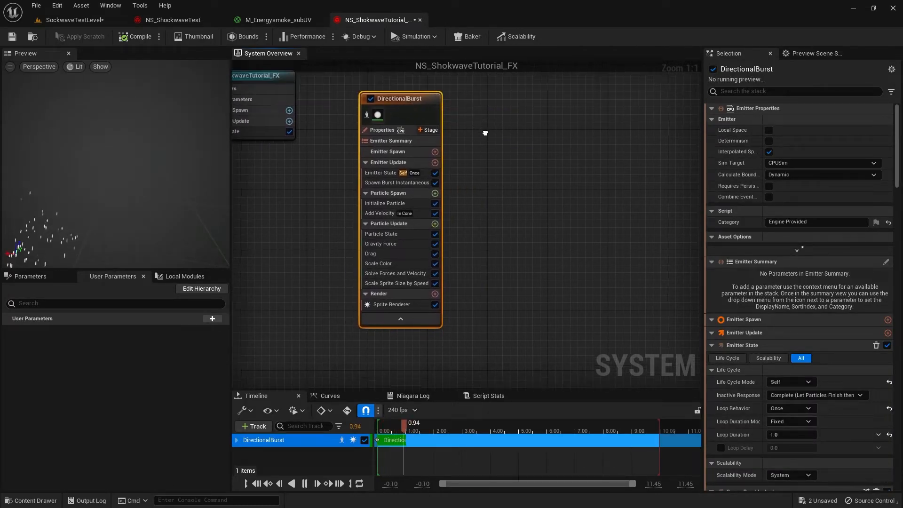
right_click_drag(484, 133, 540, 186)
- Rename the Directional Burst emitter to EnergyBurst
key("F2")
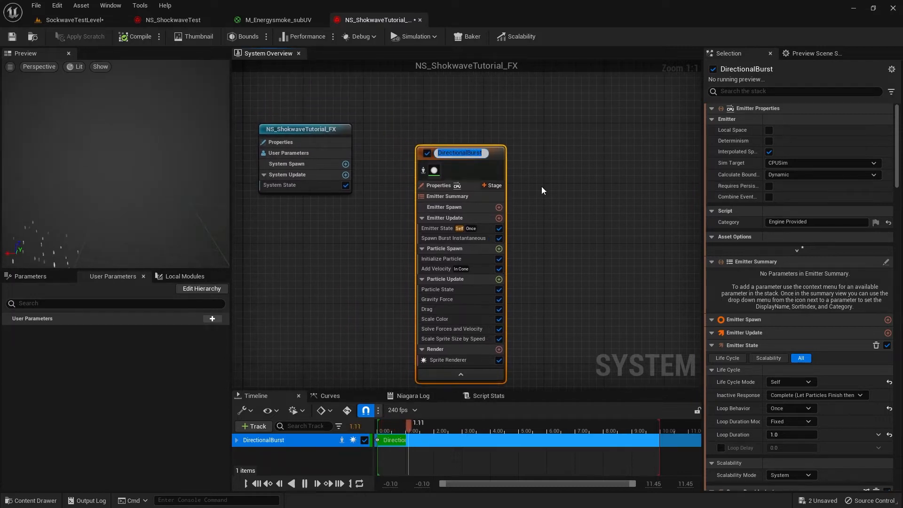
type("Ene")
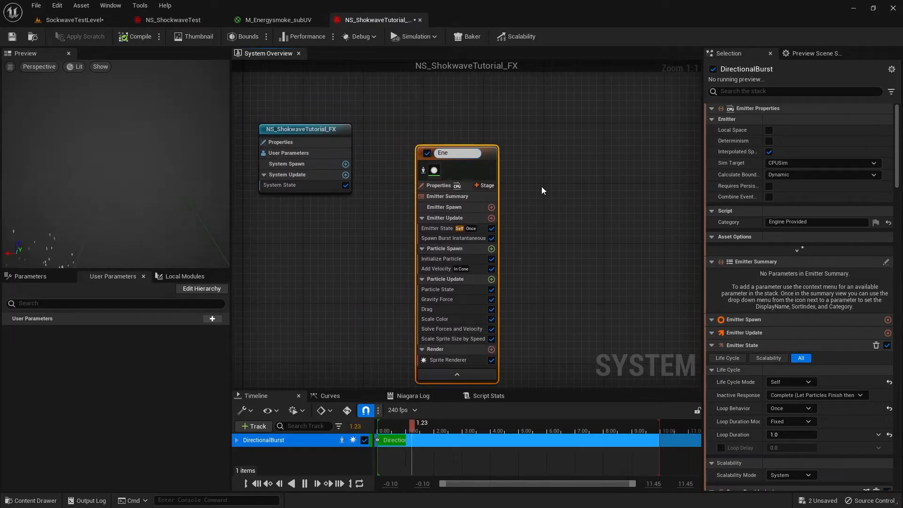
type("rgyBurst")
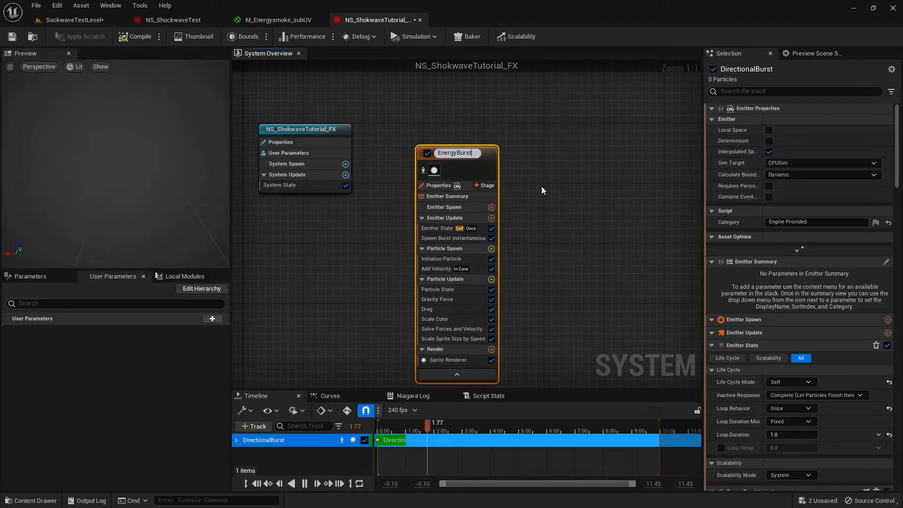
left_click_drag(447, 270, 438, 239)
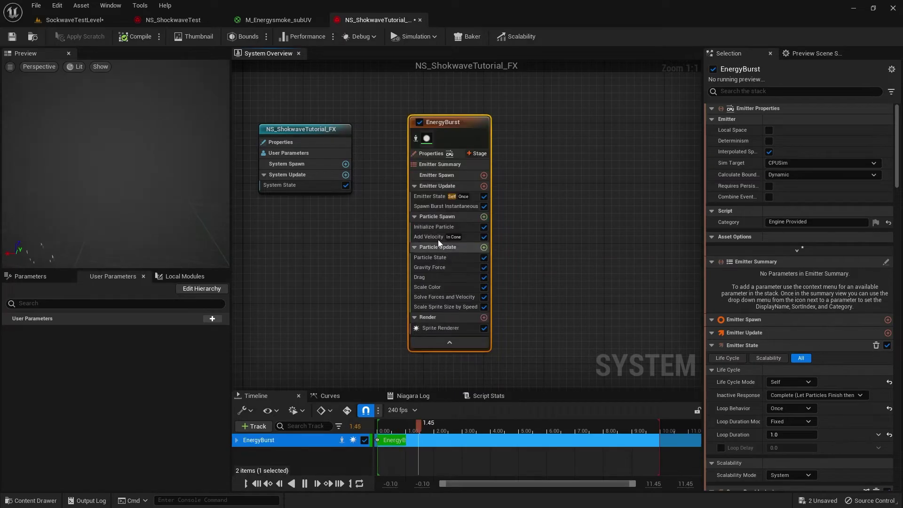
left_click(436, 197)
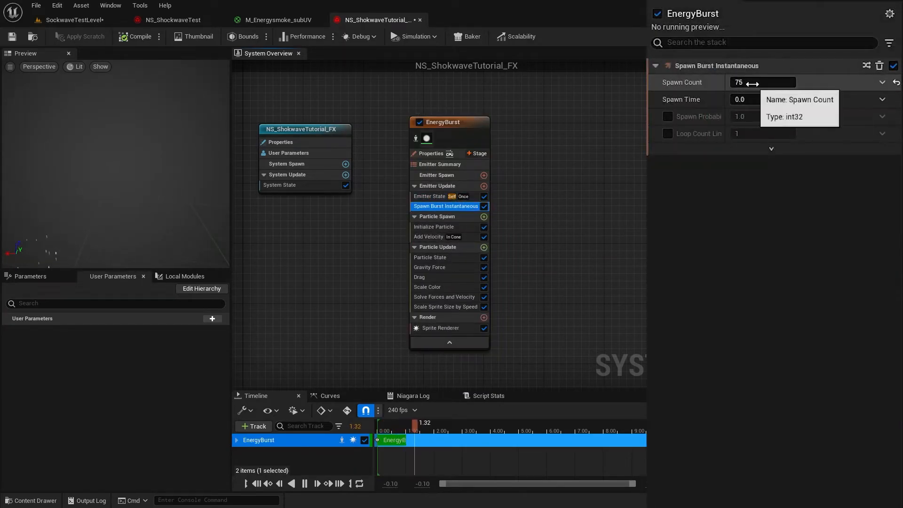
- Set EnergyBurst's burst Spawn Count to 500 and disable its Drag and Gravity Force modules
left_click(752, 83)
type("5")
key("Return")
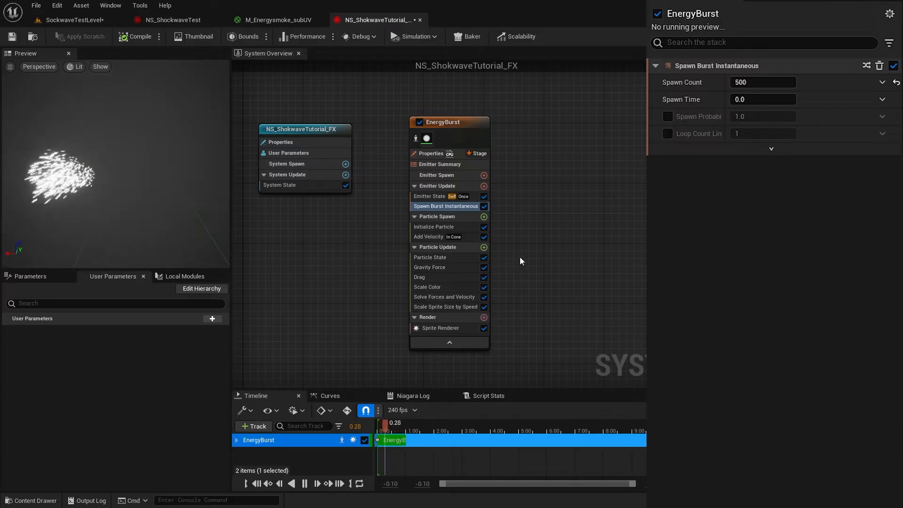
left_click(428, 236)
left_click(484, 277)
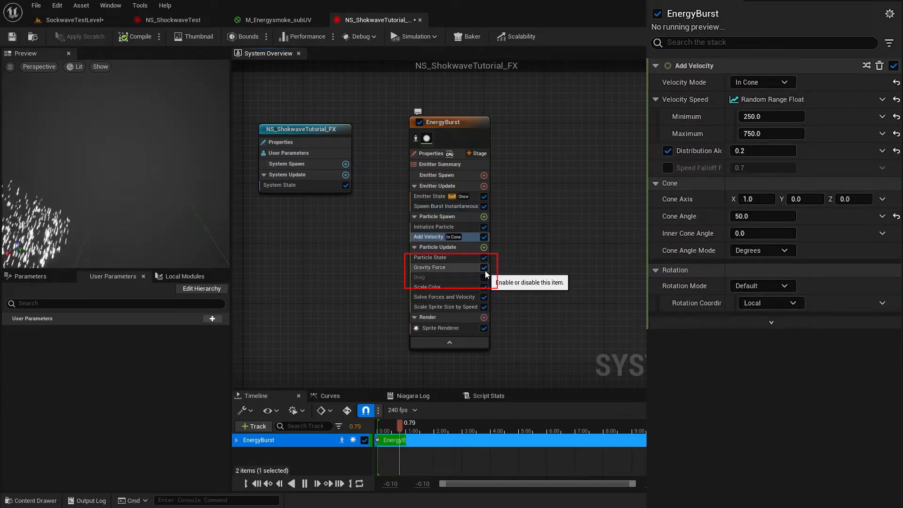
left_click(484, 269)
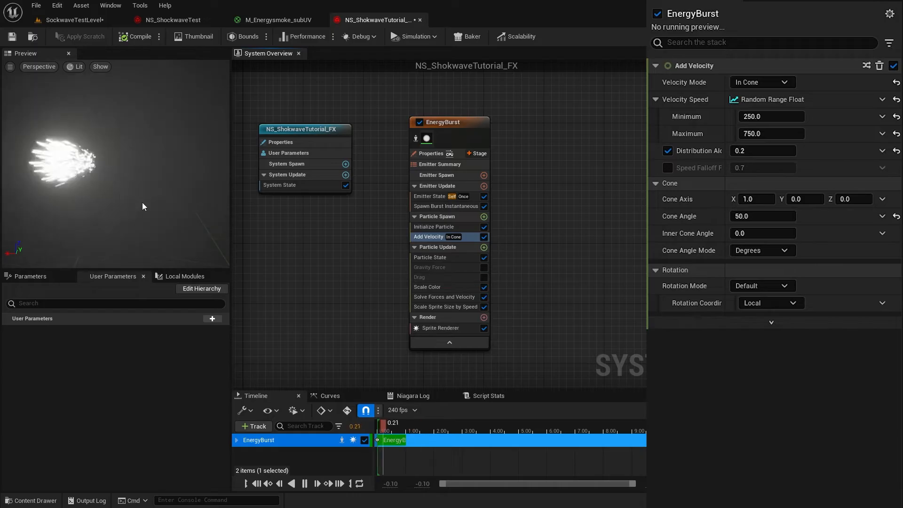
left_click_drag(155, 206, 170, 209)
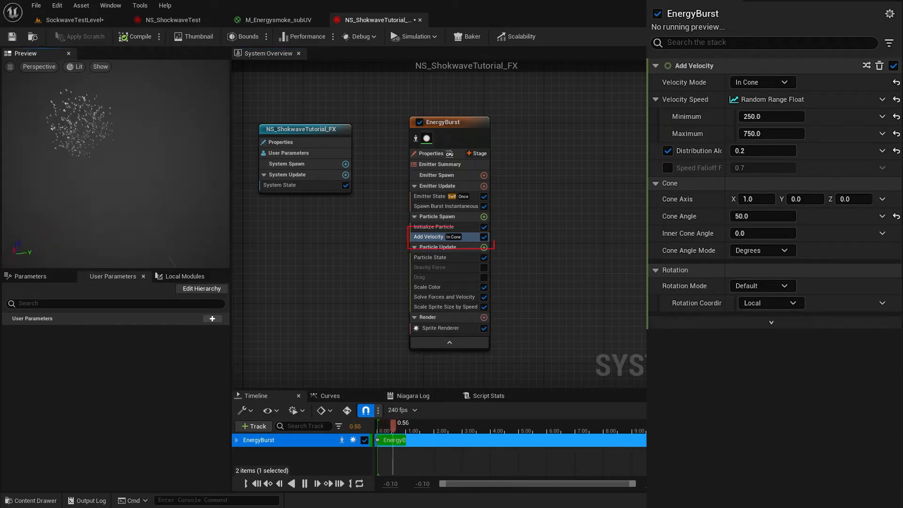
- Replace the Add Velocity module with a Shape Location module at particle spawn
left_click(434, 237)
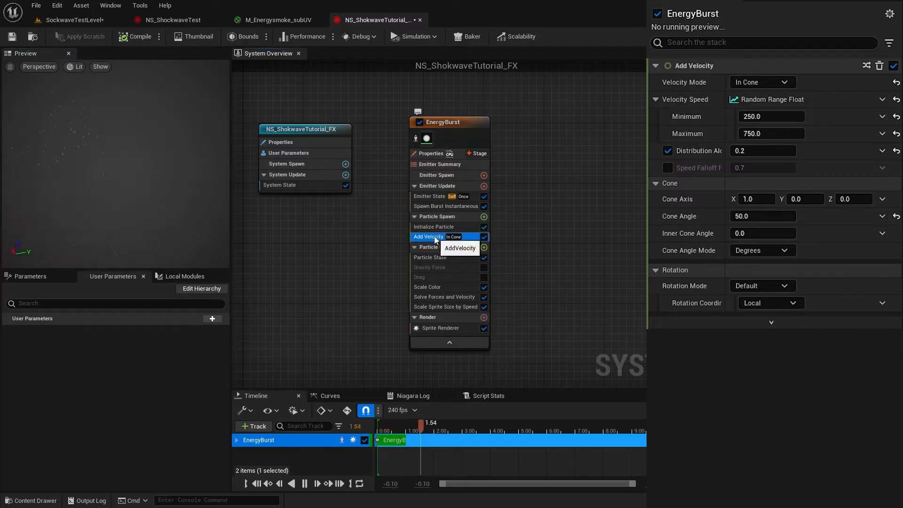
key("Delete")
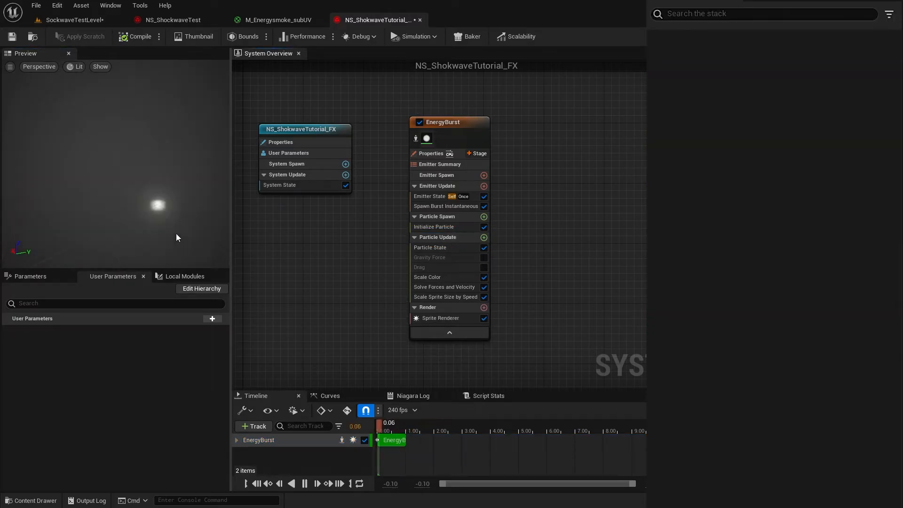
left_click(484, 217)
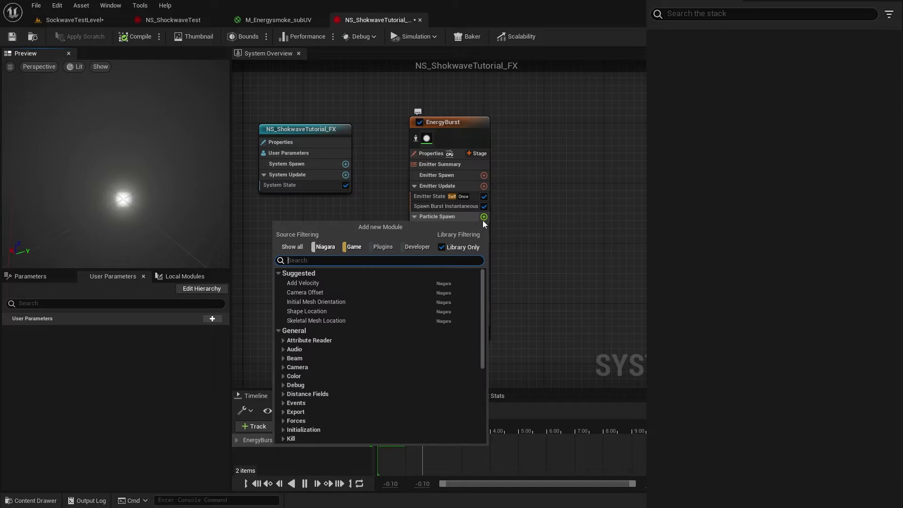
left_click(326, 311)
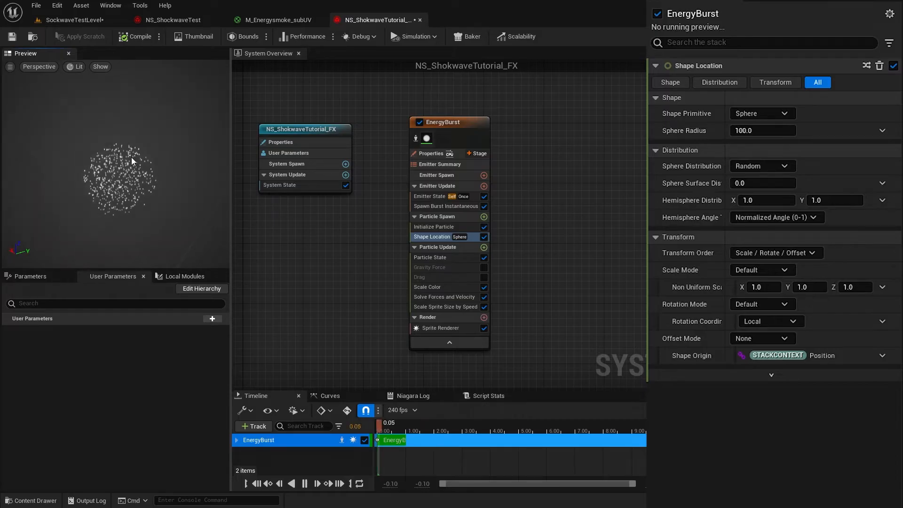
- Set the Shape Location primitive to Ring / Disc with a ring radius of 5
left_click(773, 116)
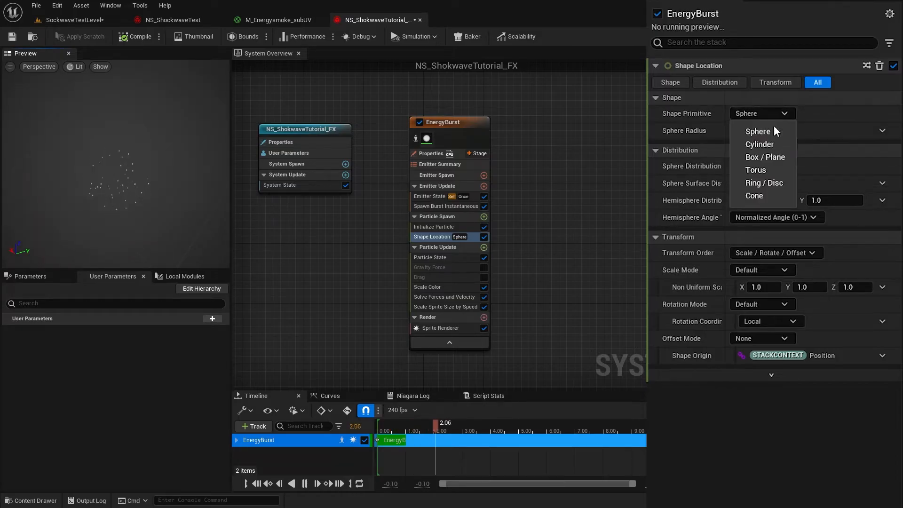
left_click(771, 184)
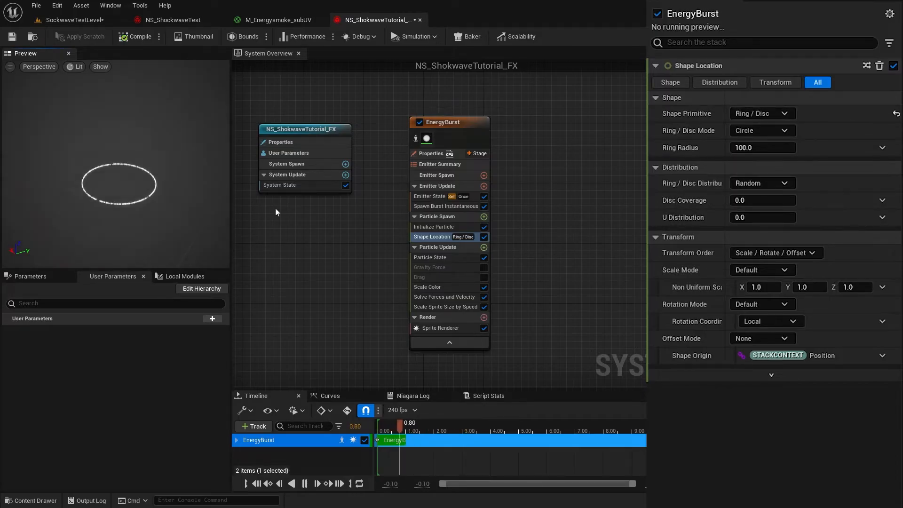
left_click(751, 151)
type("5")
key("Return")
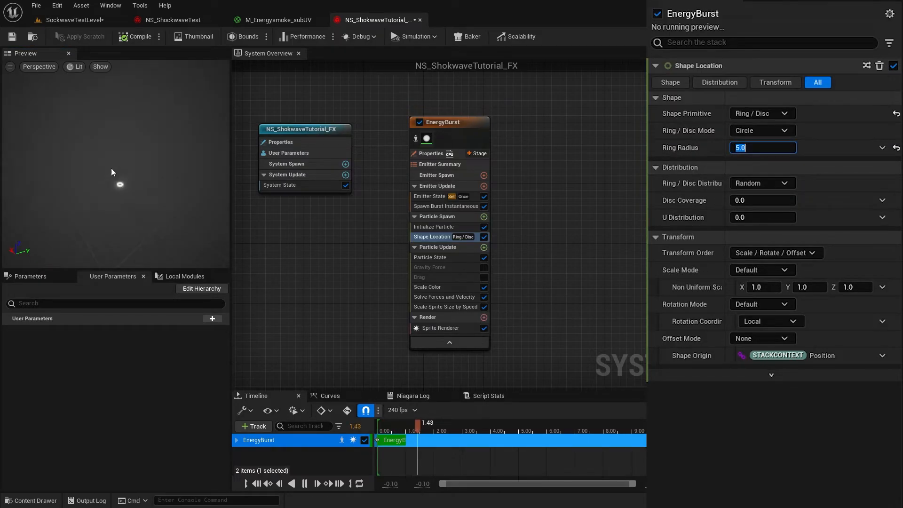
left_click(484, 217)
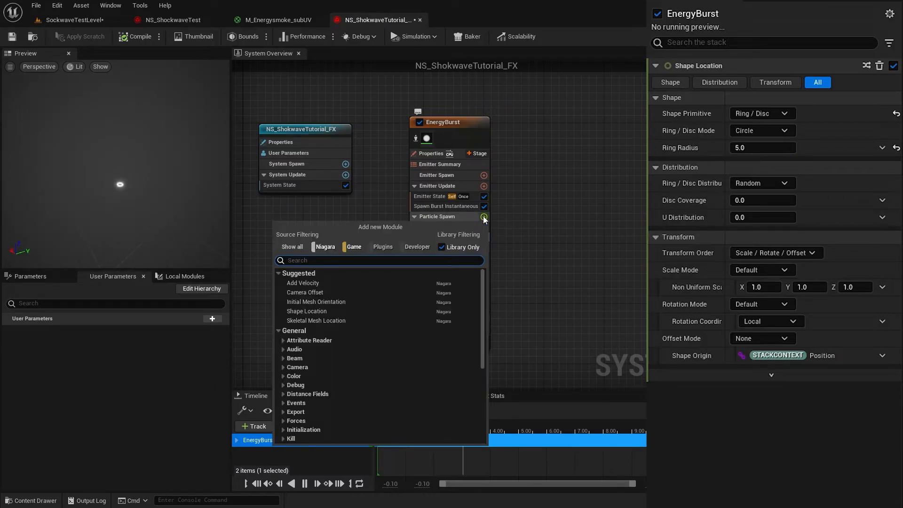
type("poi")
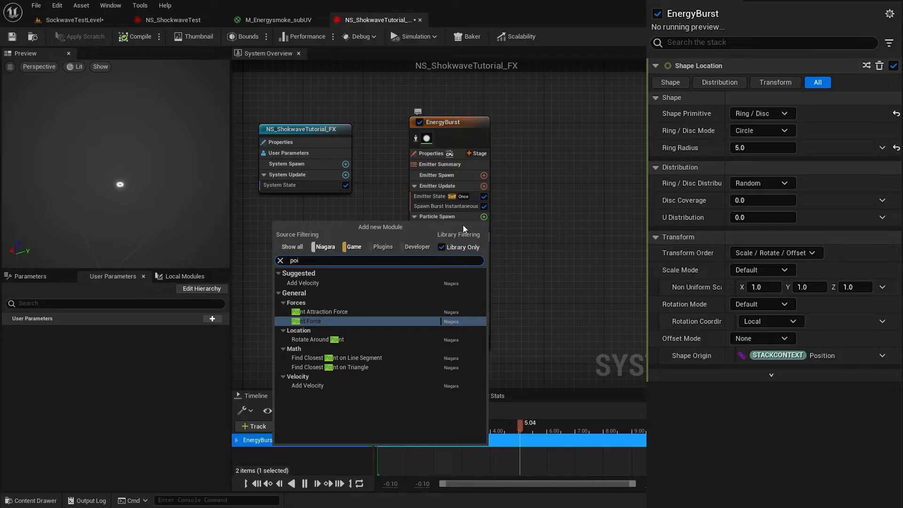
- Add Point Attraction Force to particle spawn and fix the missing Apply Initial Forces dependency
left_click(340, 310)
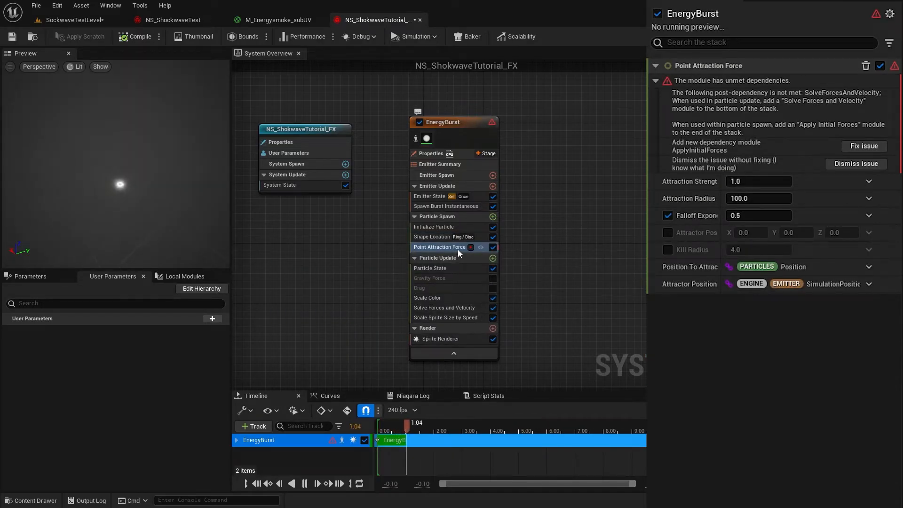
left_click(864, 146)
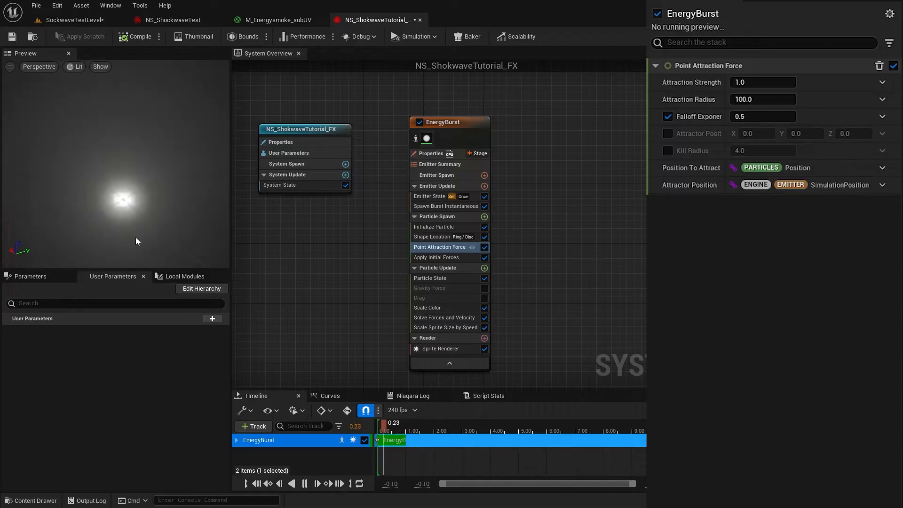
- Temporarily set the ring radius to 100 and the attraction strength to 10
left_click(432, 237)
left_click(752, 147)
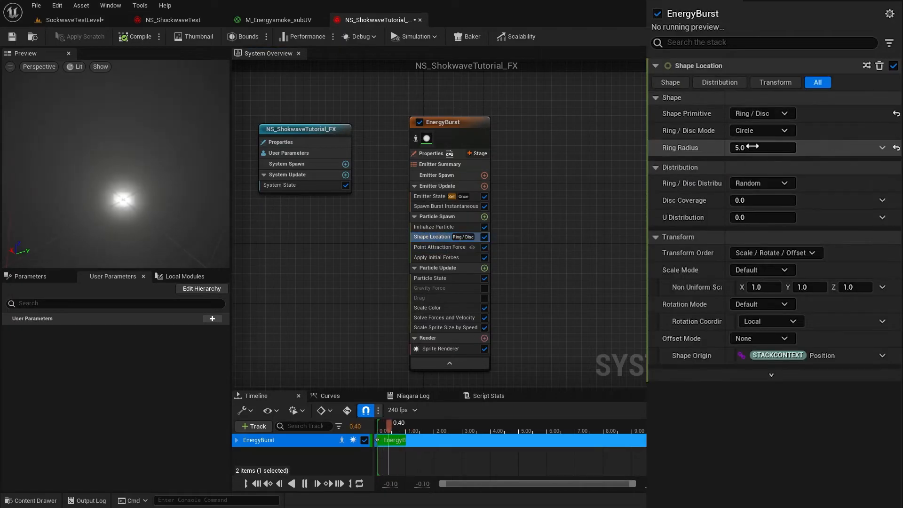
type("100")
key("Return")
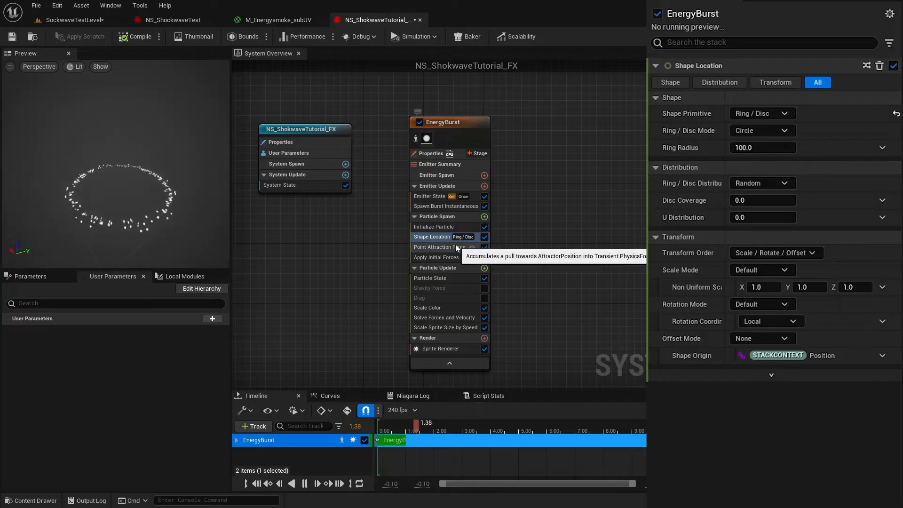
left_click(455, 247)
left_click(769, 82)
type("10")
key("Return")
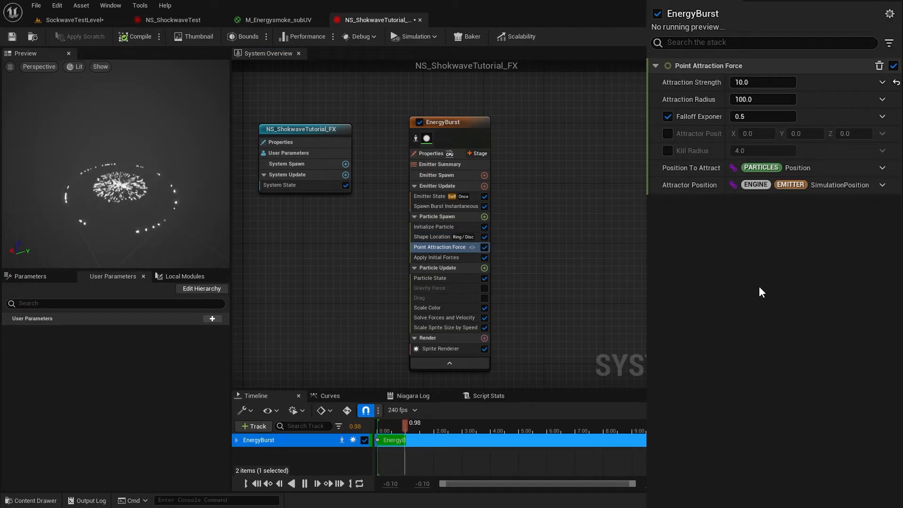
- Set the attraction strength to -50 and restore the ring radius to 5
left_click(746, 83)
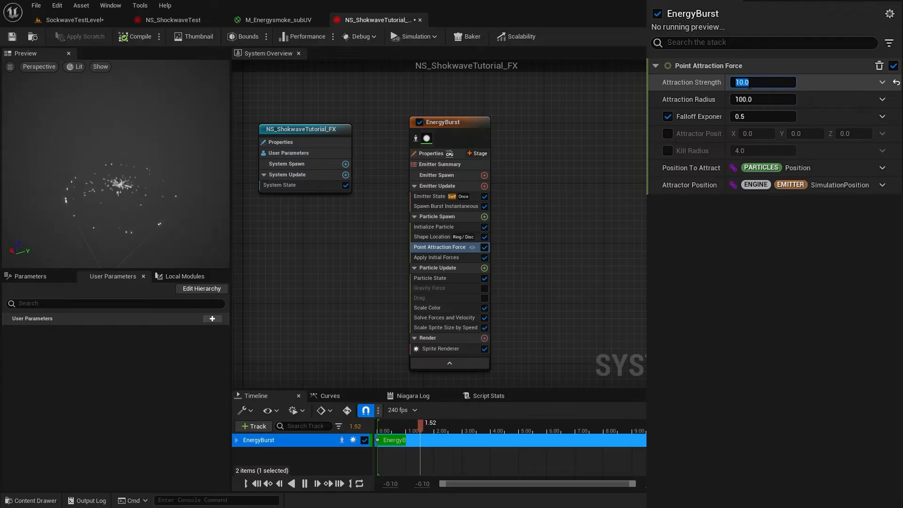
type("-")
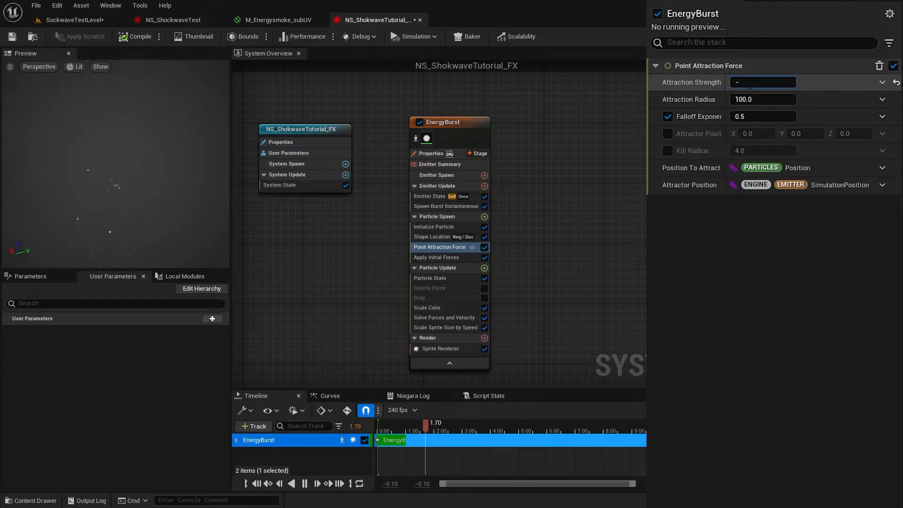
type("50")
key("Return")
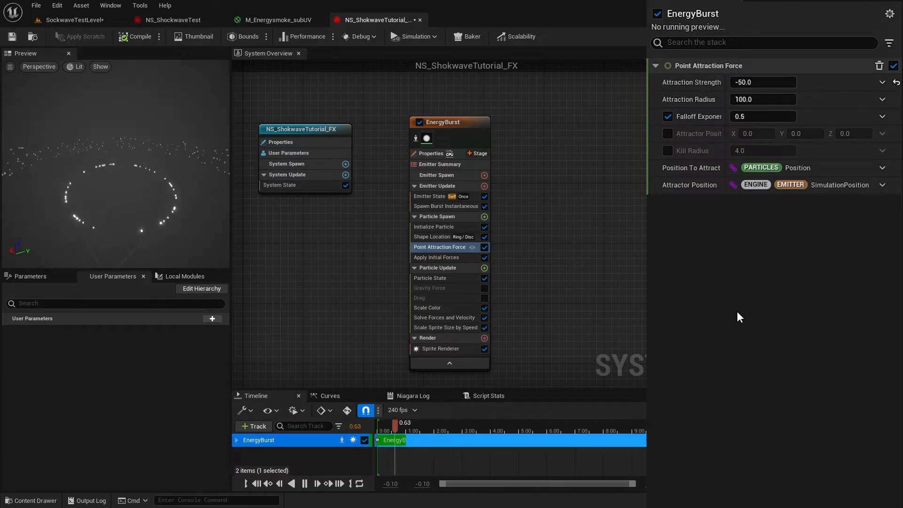
left_click(431, 236)
left_click(747, 148)
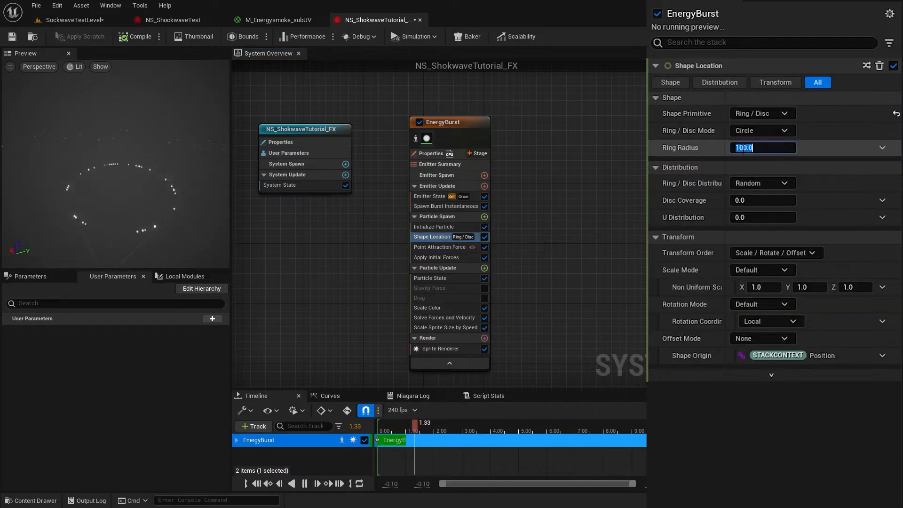
type("5")
key("Return")
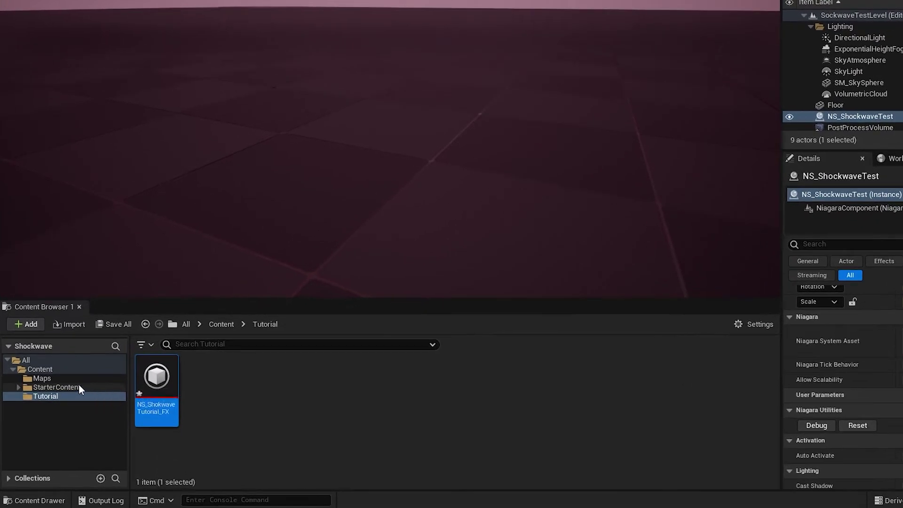
- Browse to StarterContent > Particles > Materials and select M_smoke_subUV
left_click(70, 387)
left_click(451, 381)
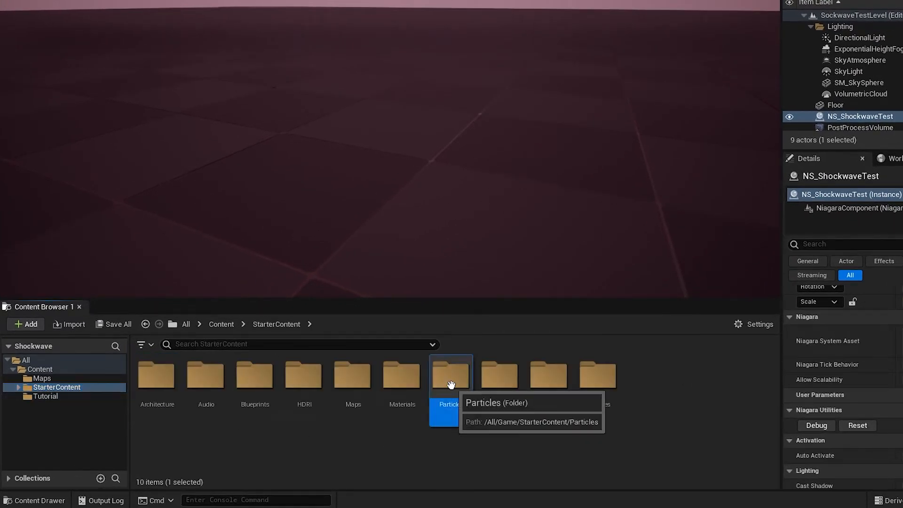
double_click(451, 381)
double_click(157, 375)
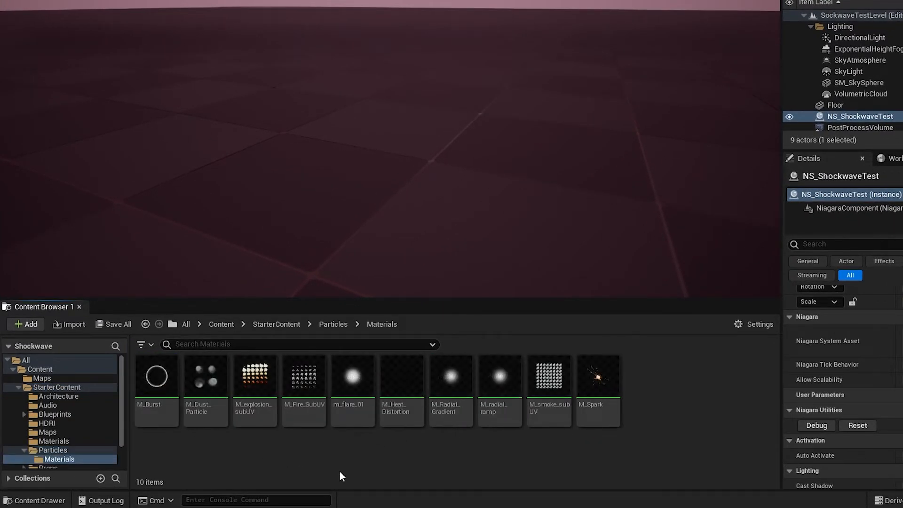
mouse_move(549, 387)
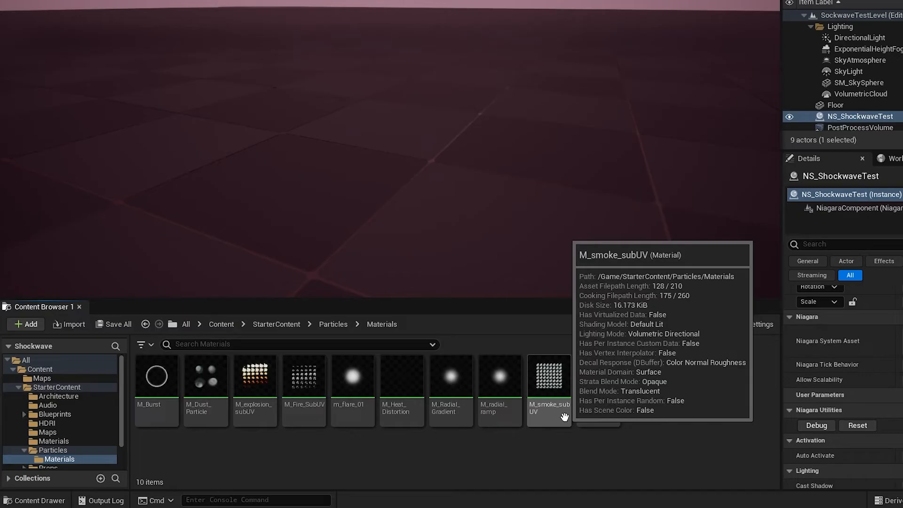
left_click(554, 391)
left_click_drag(141, 299, 141, 261)
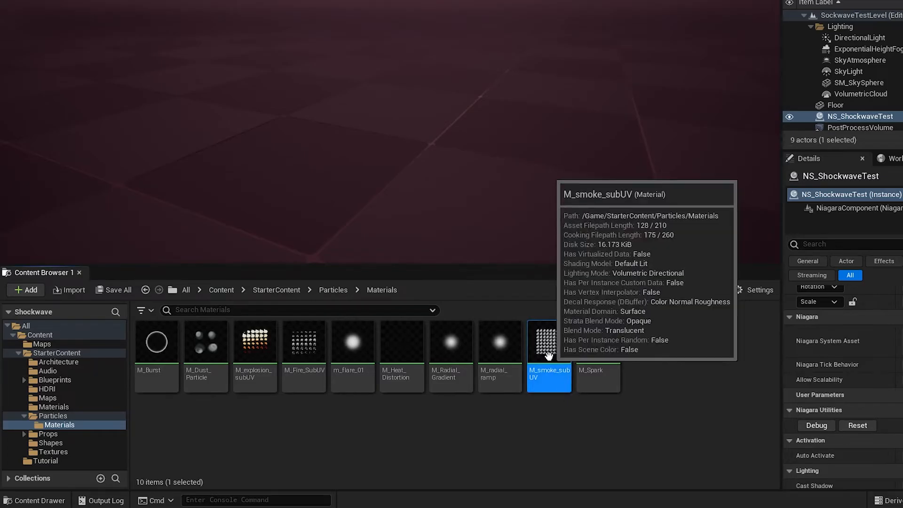
- Copy M_smoke_subUV into the Tutorial folder and rename it M_EnergySmoke
mouse_move(549, 349)
left_mouse_down()
mouse_move(150, 455)
mouse_move(45, 463)
left_mouse_up()
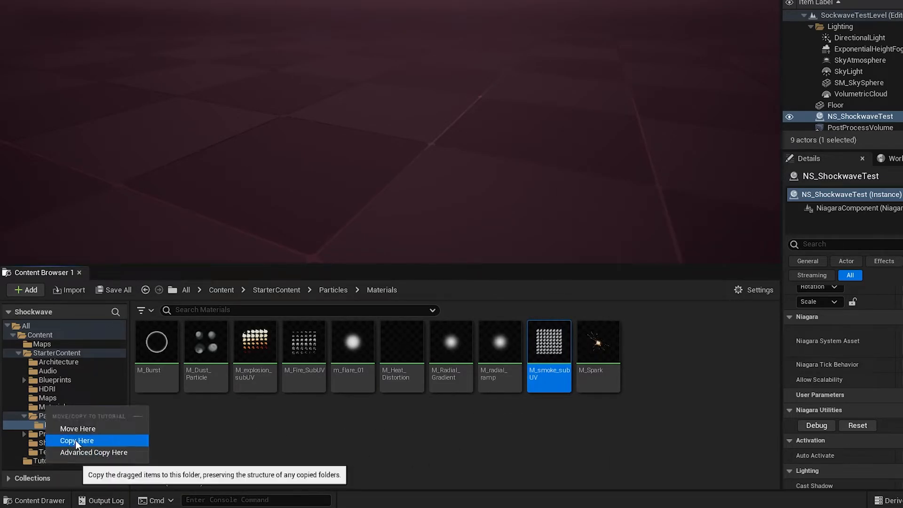
left_click(76, 440)
left_click(48, 464)
left_click_drag(341, 267, 341, 295)
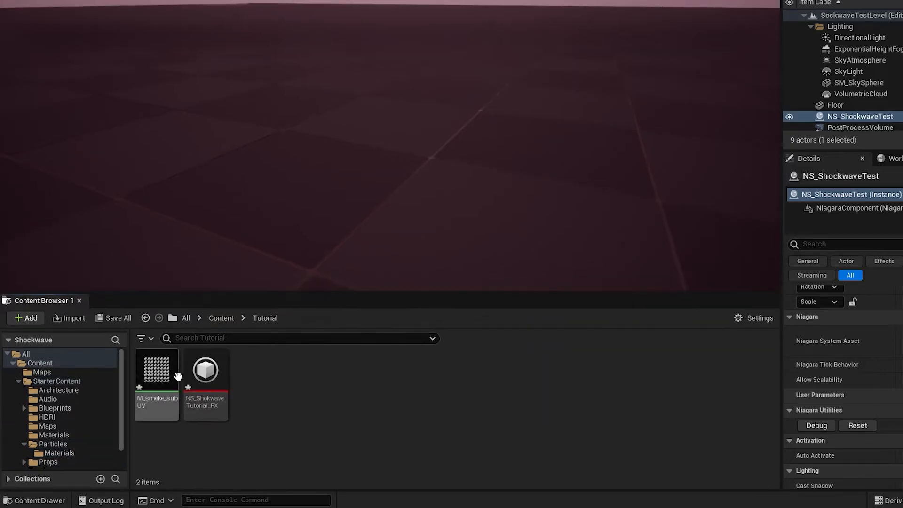
left_click(169, 374)
key("F2")
type("M_")
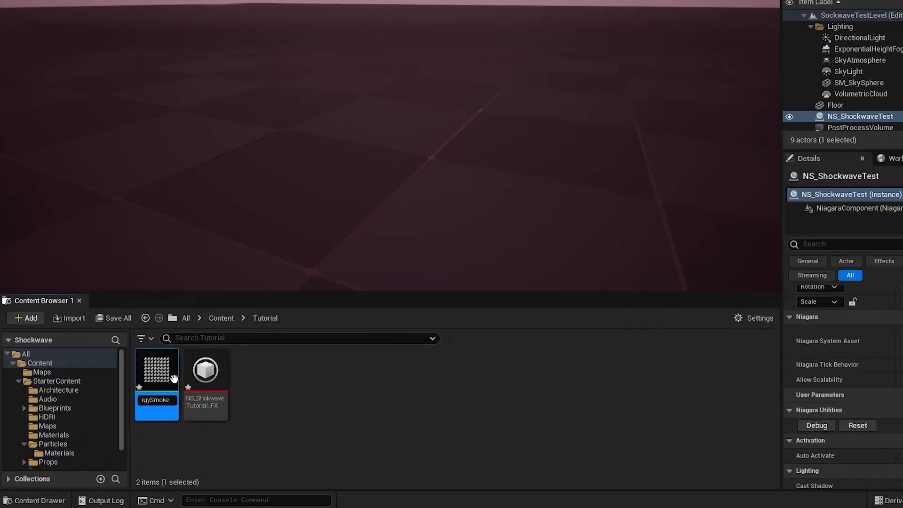
key("Return")
- Open M_EnergySmoke and locate its Particle Color node in the graph
double_click(136, 402)
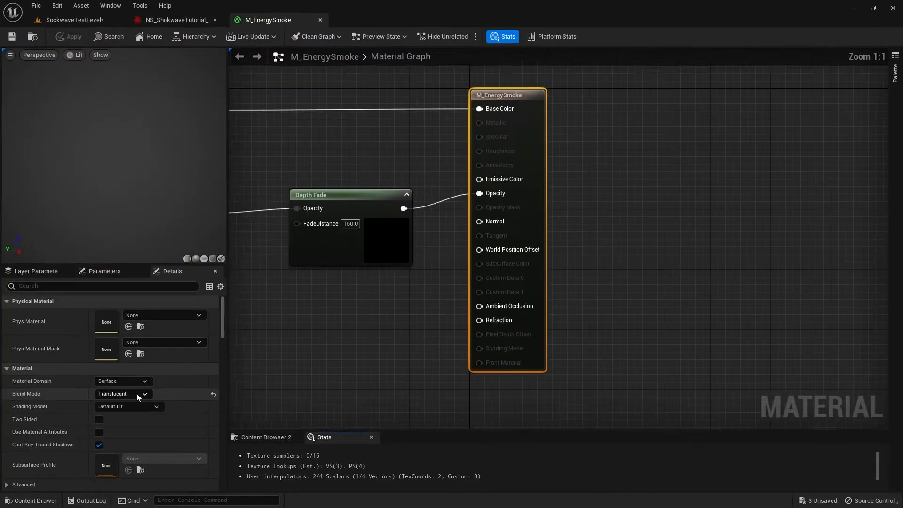
right_click_drag(331, 324, 517, 323)
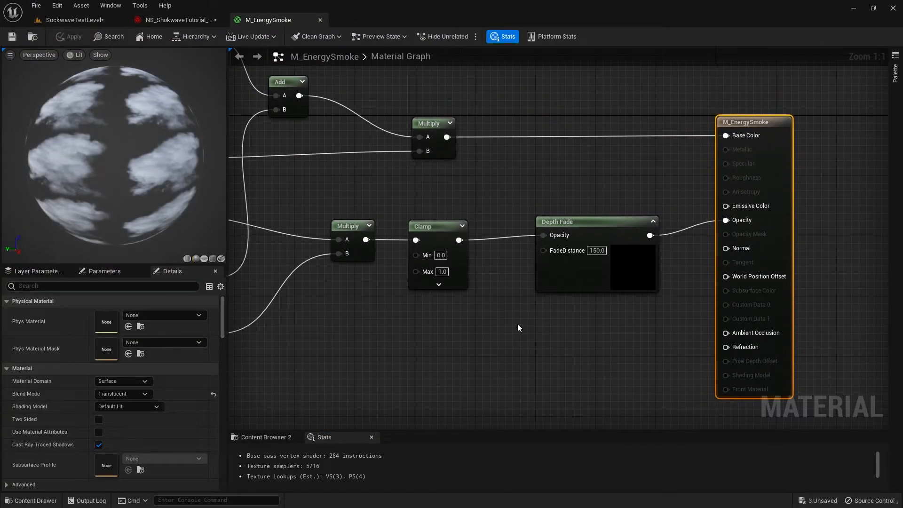
scroll(507, 227, "down", 2)
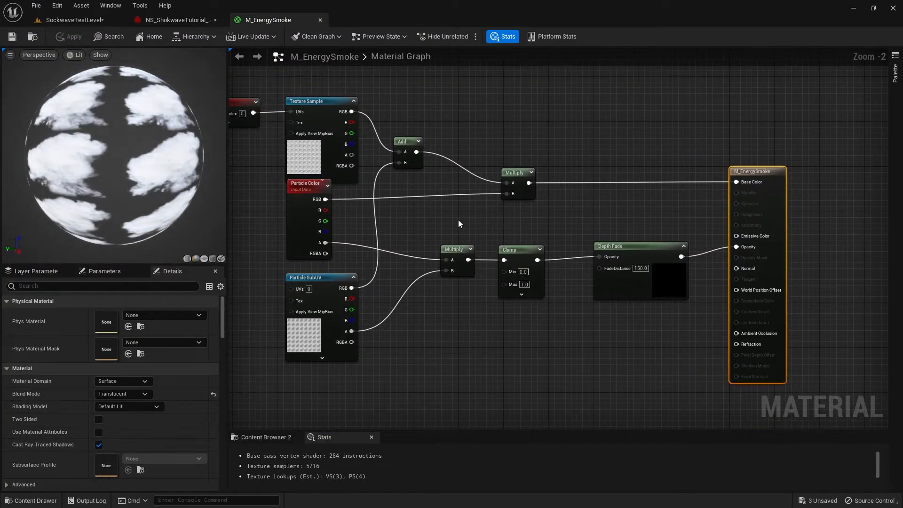
left_click_drag(300, 196, 303, 206)
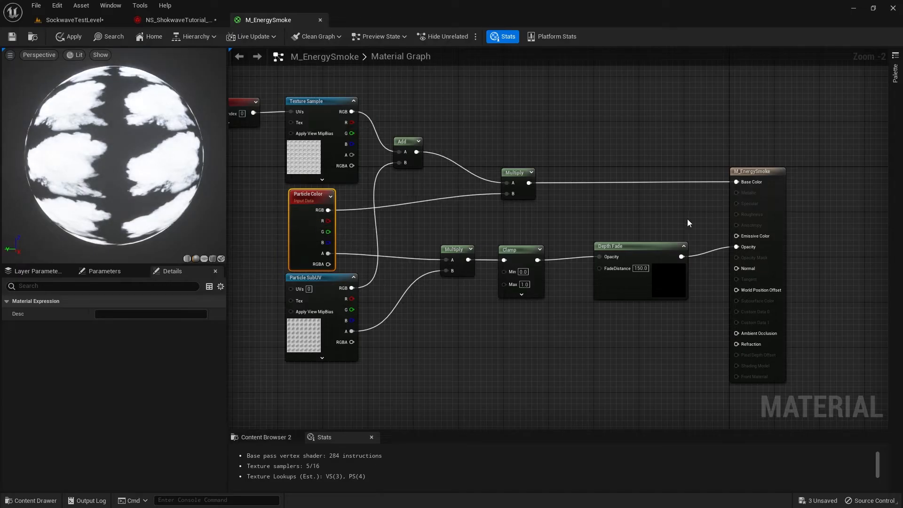
right_click_drag(688, 223, 748, 214)
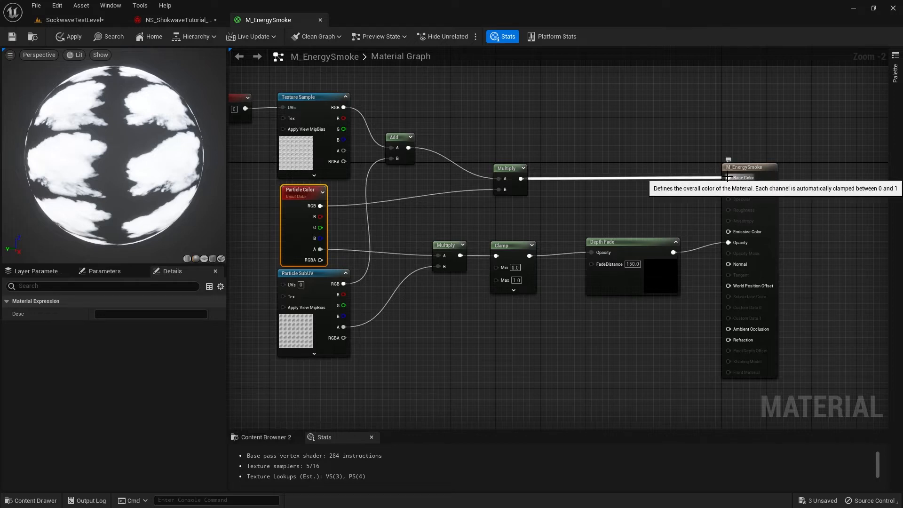
- Rewire the Multiply colour output from Base Color to Emissive Color and apply the material
left_click_drag(728, 177, 613, 178, "ctrl")
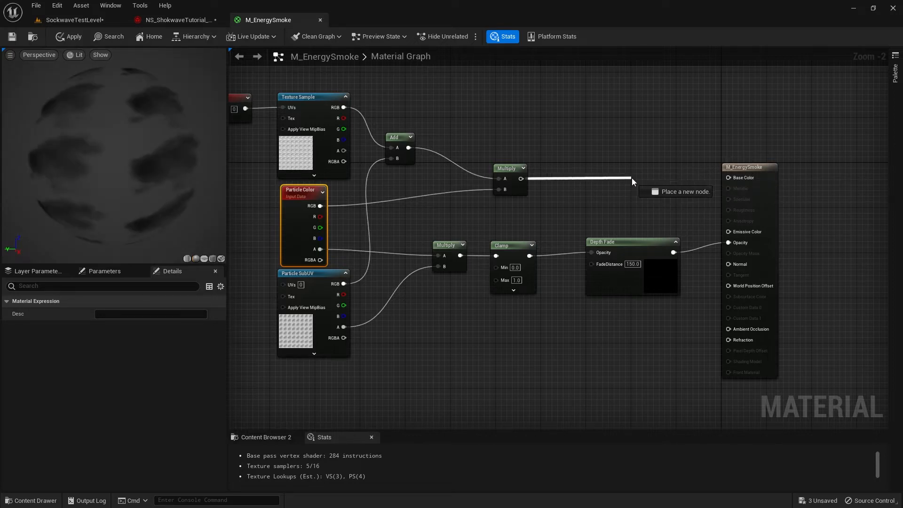
left_click_drag(631, 178, 728, 231, "ctrl")
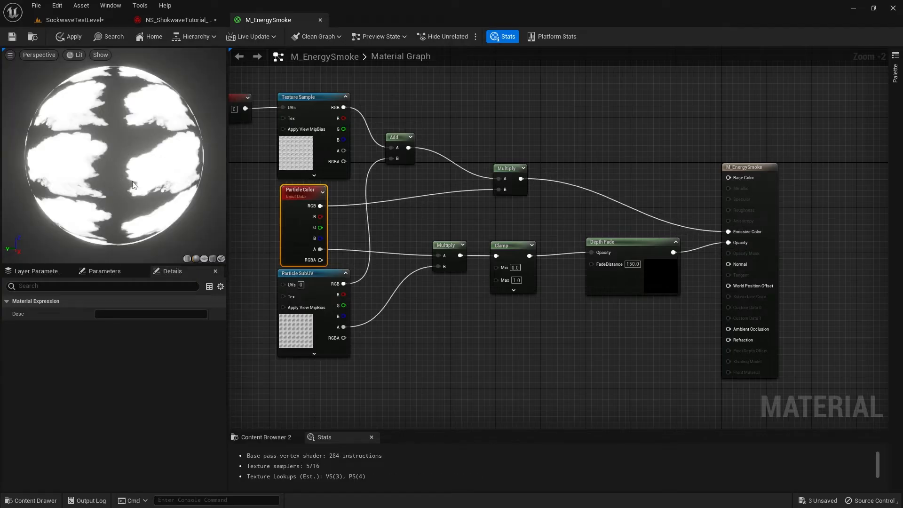
left_click(69, 39)
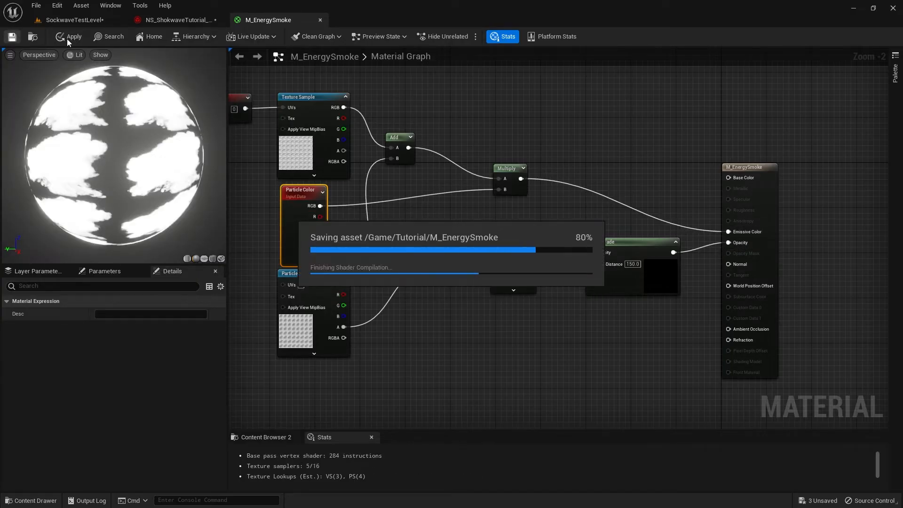
left_click(177, 20)
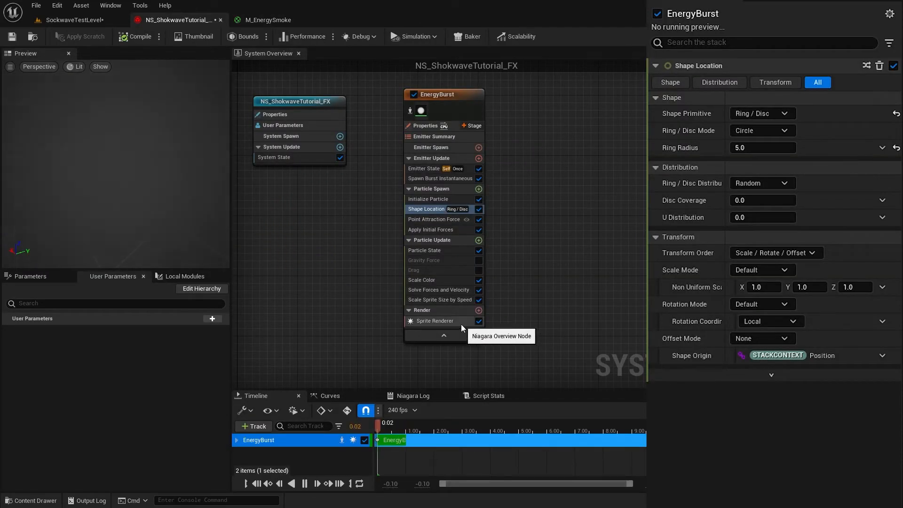
- Assign the M_EnergySmoke material to the EnergyBurst Sprite Renderer
left_click(459, 324)
left_click(844, 97)
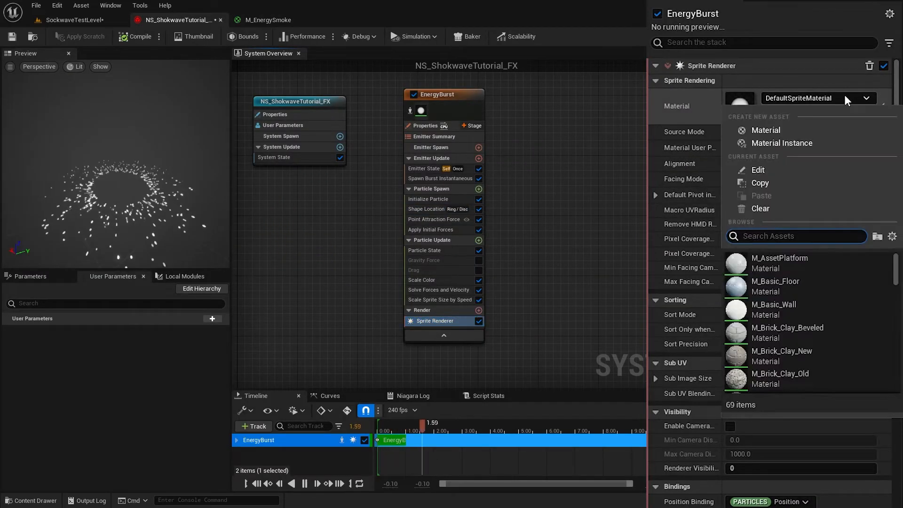
type("ener")
left_click(832, 265)
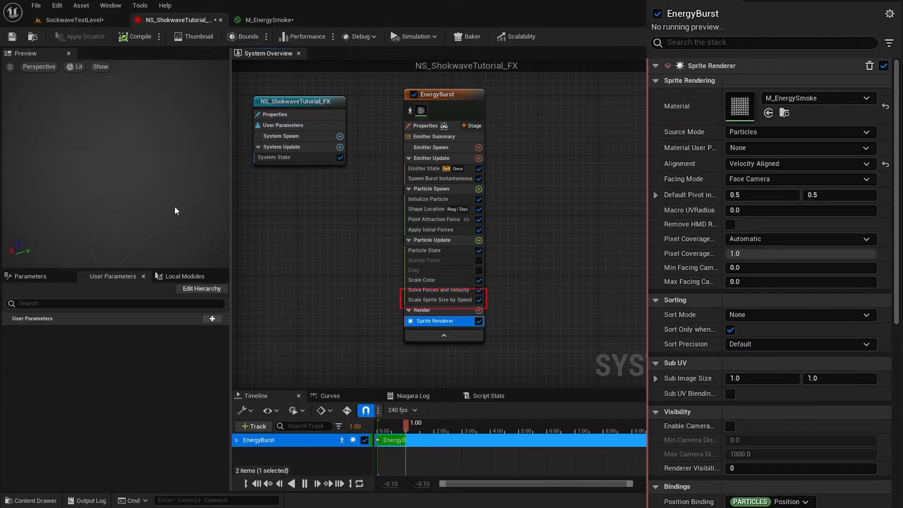
- Remove Scale Sprite Size by Speed and set sprite alignment to Unaligned
left_click(455, 300)
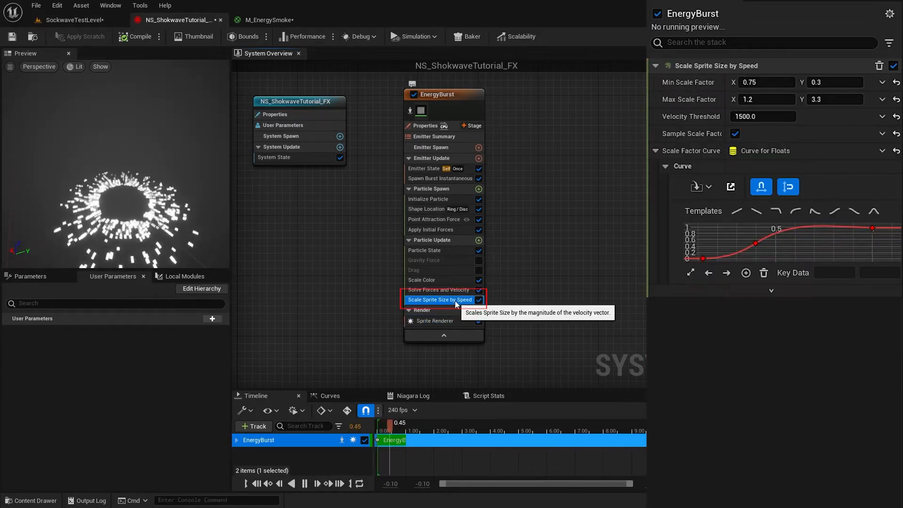
key("Delete")
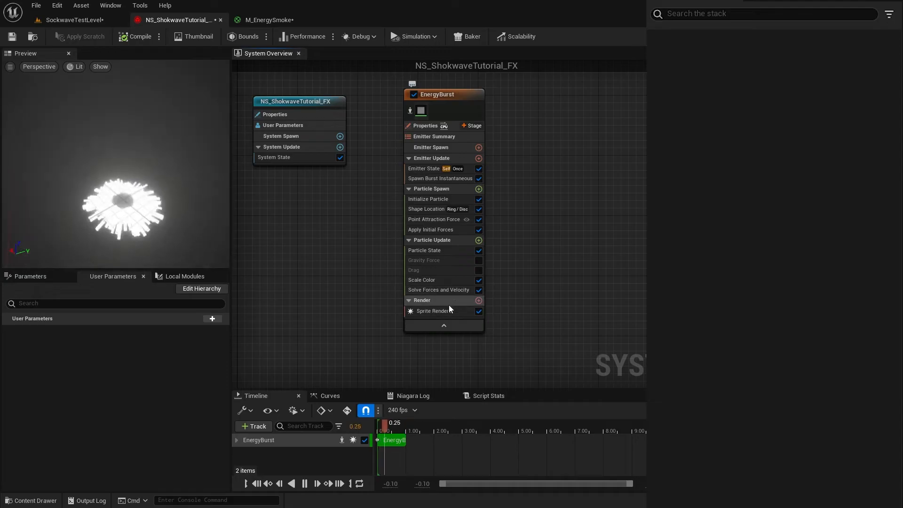
left_click(448, 311)
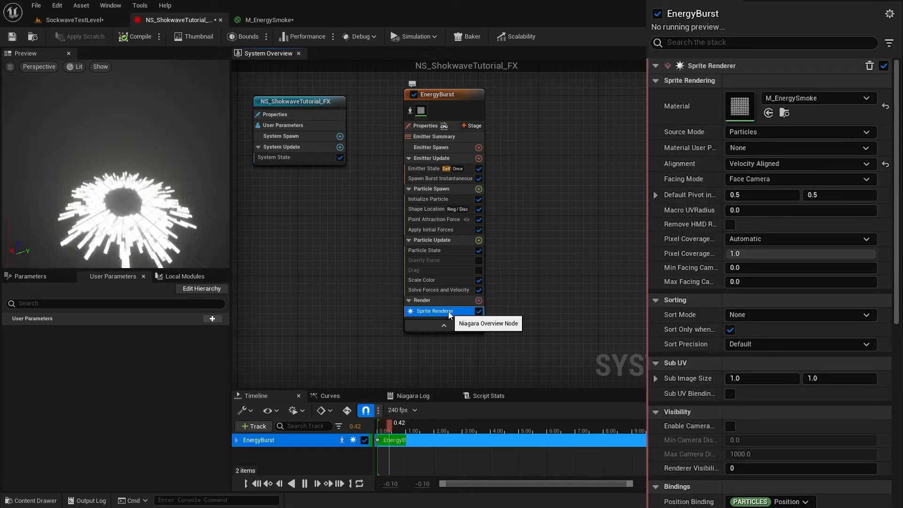
left_click(770, 164)
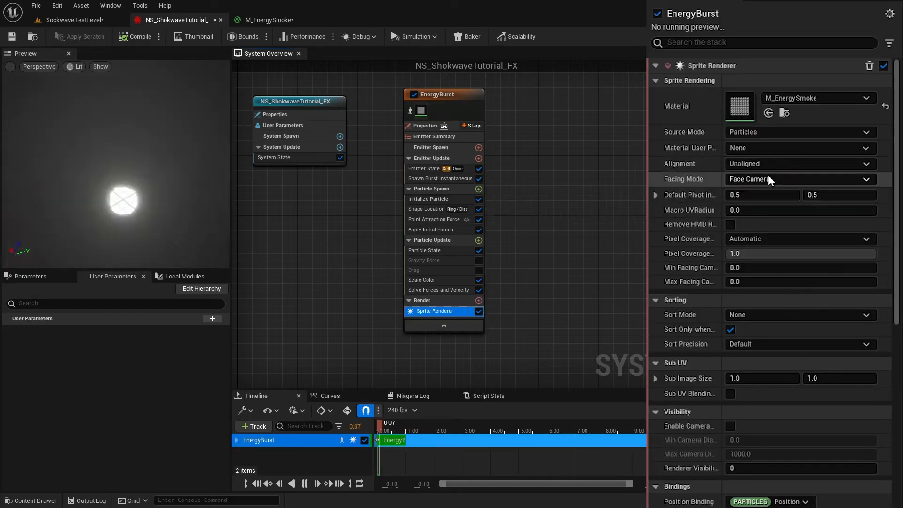
- Set Initialize Particle's Sprite Size Mode to Random Uniform between 10 and 20
left_click(428, 200)
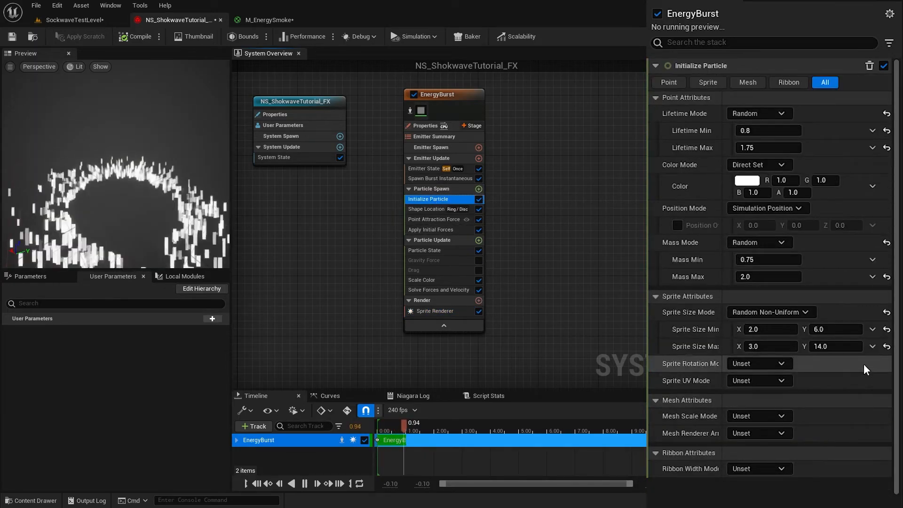
left_click(772, 312)
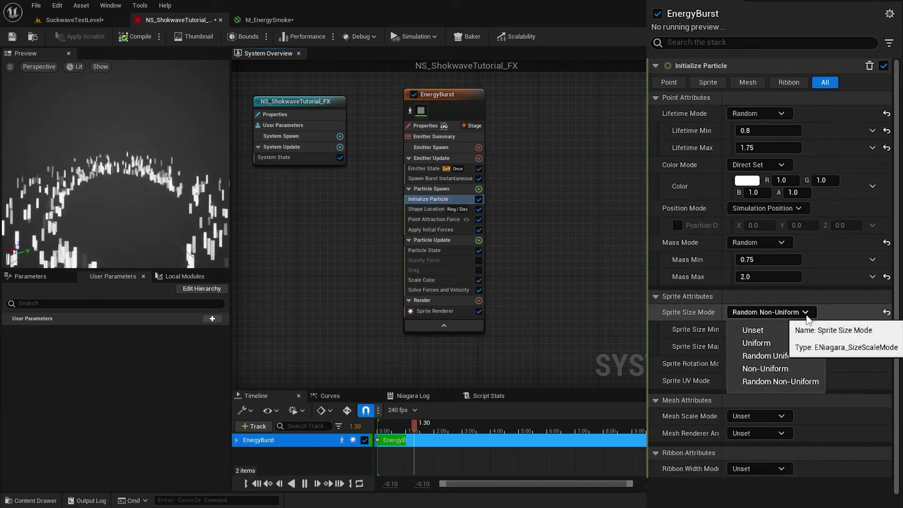
left_click(803, 353)
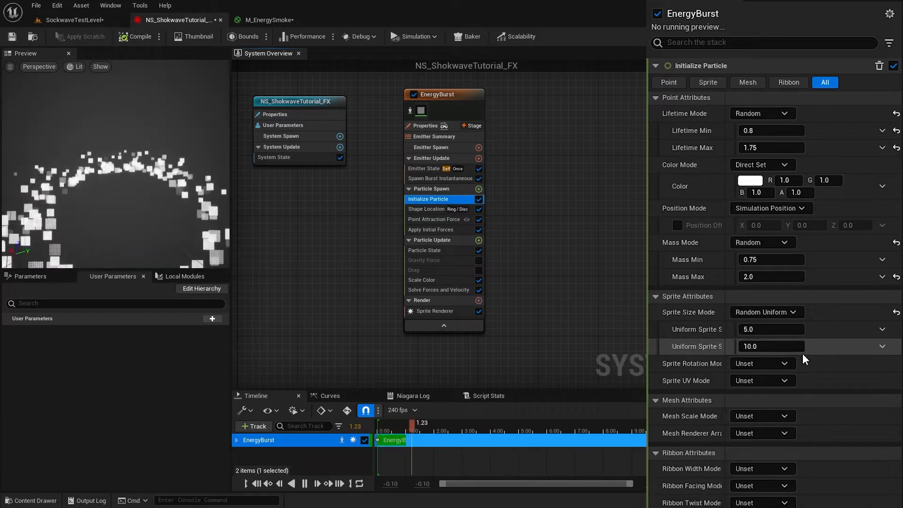
left_click(755, 329)
type("1")
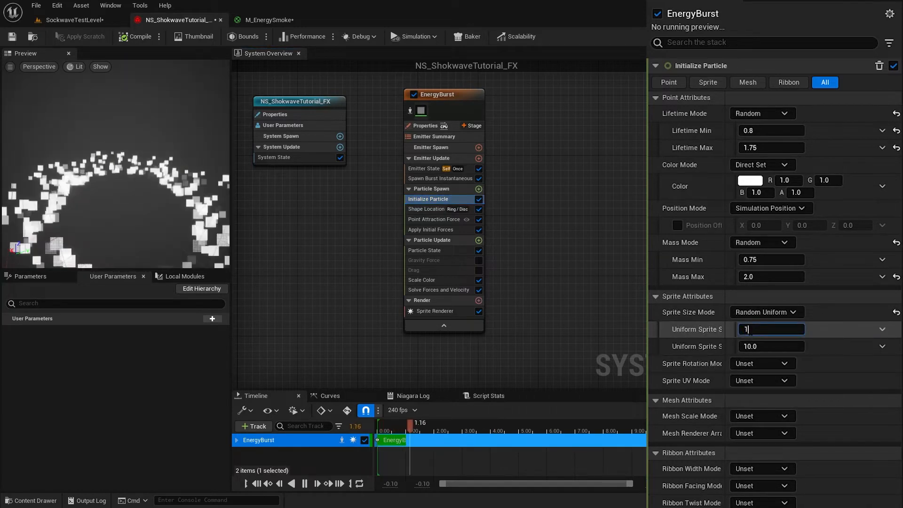
type("0")
key("Tab")
type("20")
key("Return")
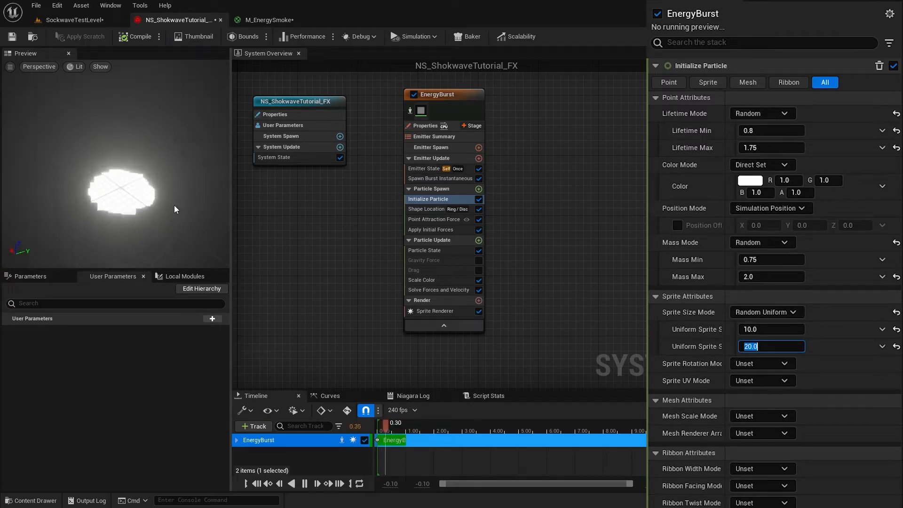
- Inspect the T_Smoke_SubUV texture's frame layout before configuring the renderer
left_click(426, 310)
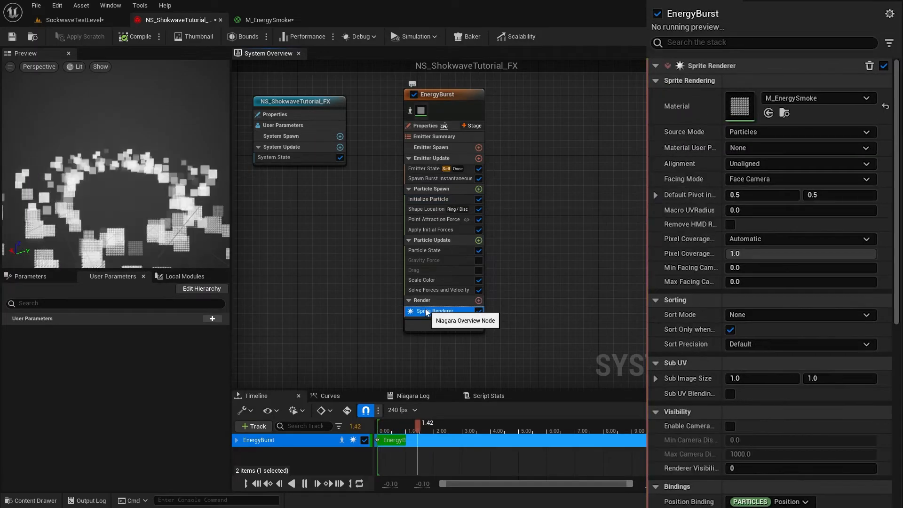
scroll(900, 242, "down", 3)
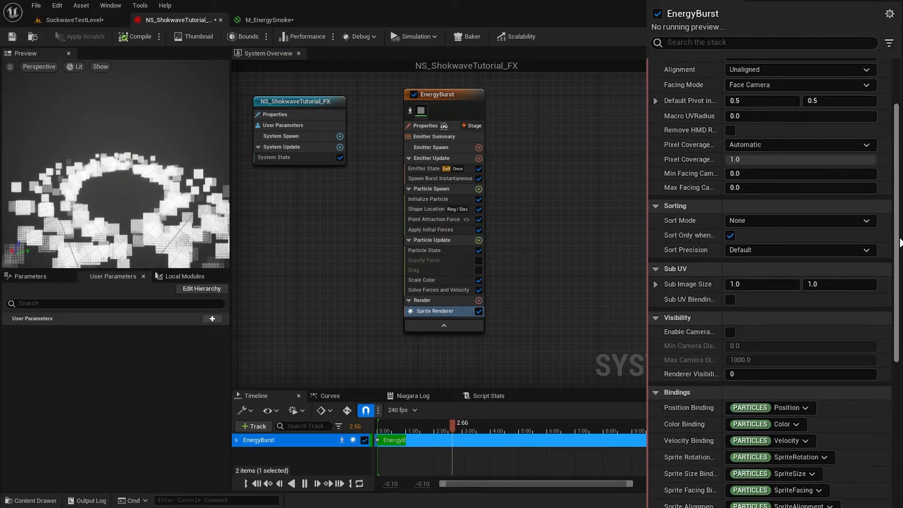
left_click(264, 19)
left_click(129, 428)
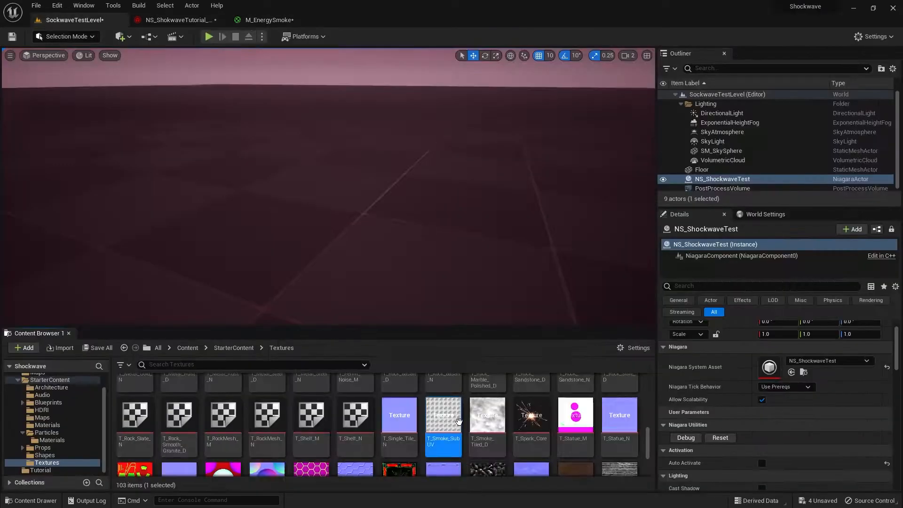
double_click(459, 422)
left_click(184, 19)
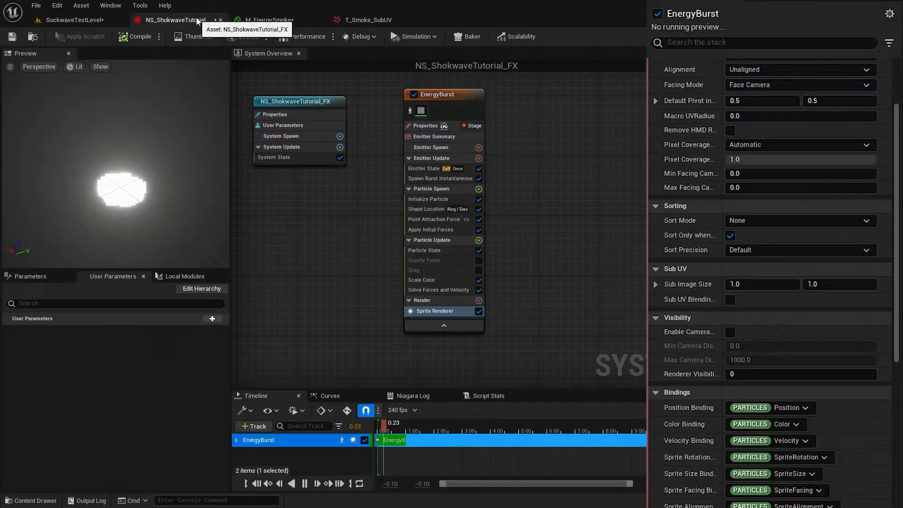
- Set the Sprite Renderer Sub Image Size to 8×8 with Sub UV Blending enabled
left_click(834, 285)
type("8")
key("Return")
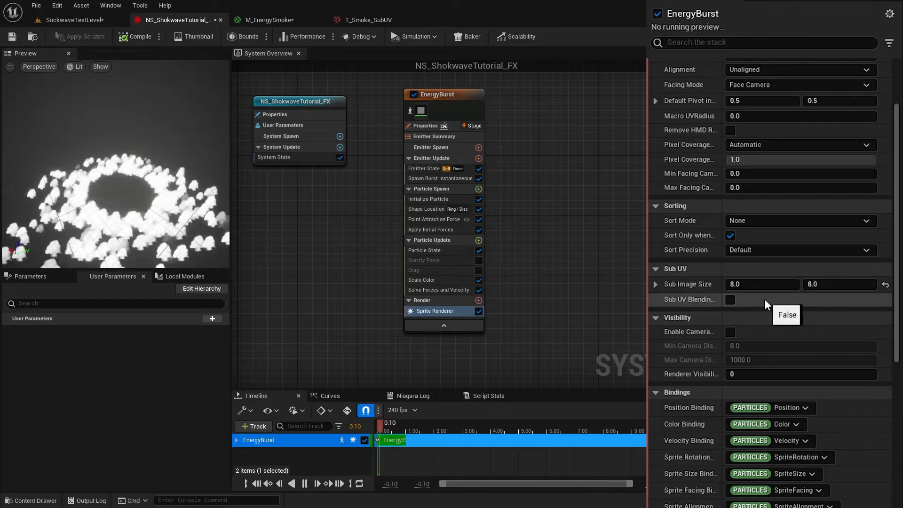
left_click(730, 299)
scroll(728, 300, "up", 3)
- Add Sub UVAnimation driving the Sprite Renderer with custom start and end frames enabled
left_click(479, 241)
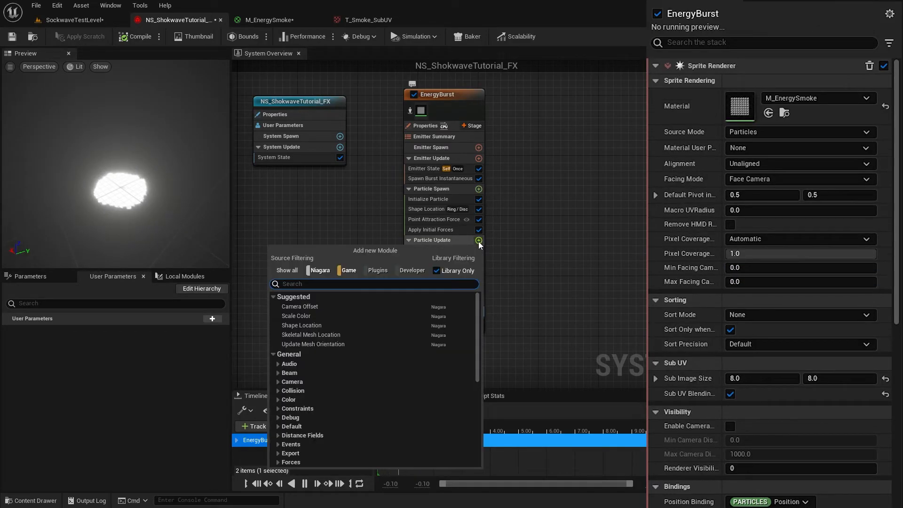
type("su")
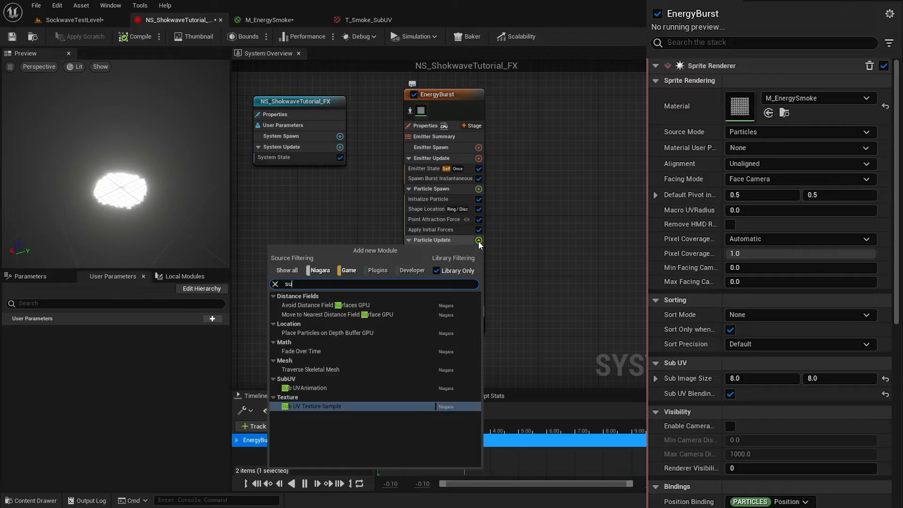
type("b")
left_click(354, 311)
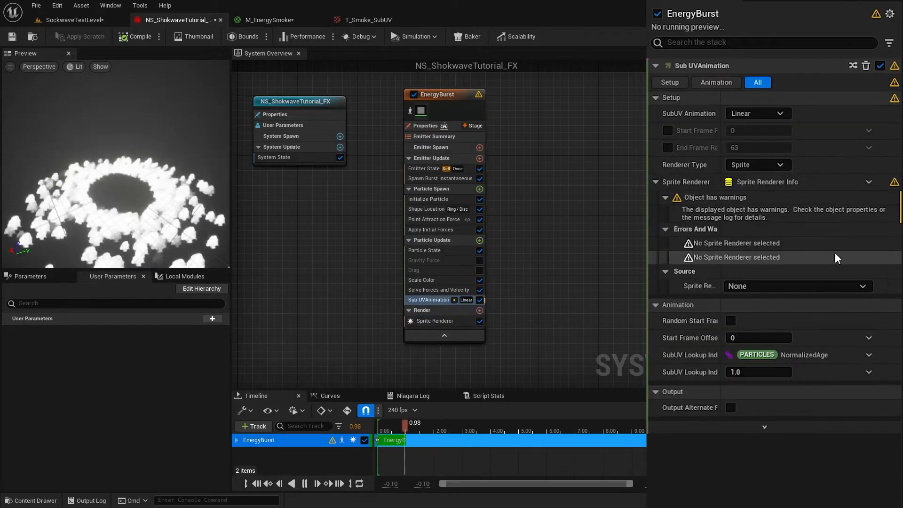
left_click(794, 285)
left_click(791, 298)
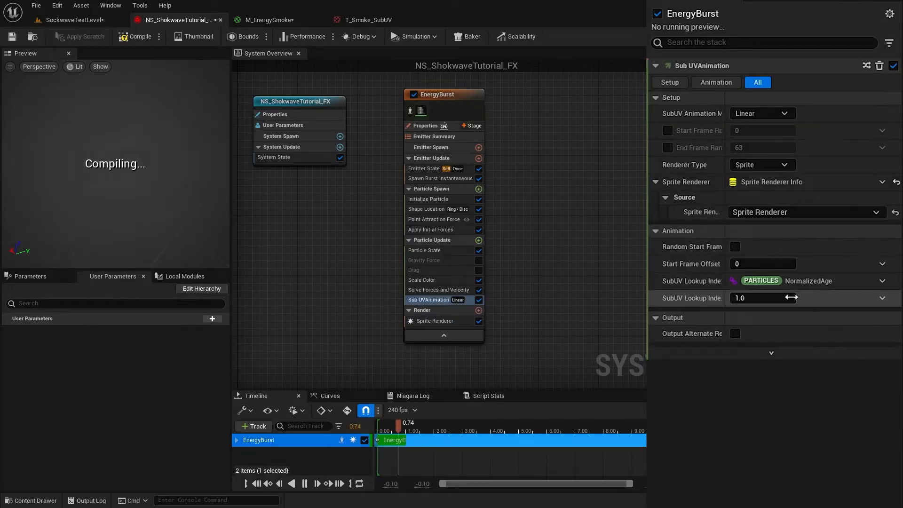
left_click(668, 131)
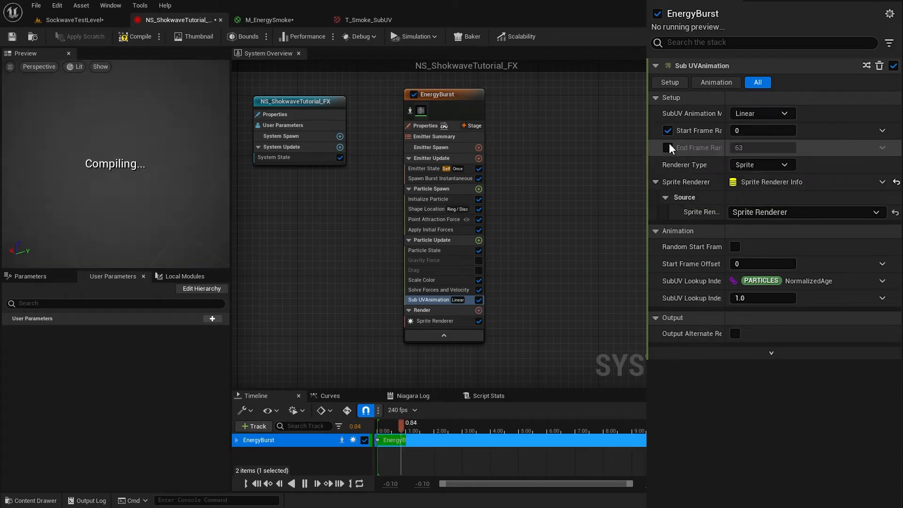
left_click(667, 147)
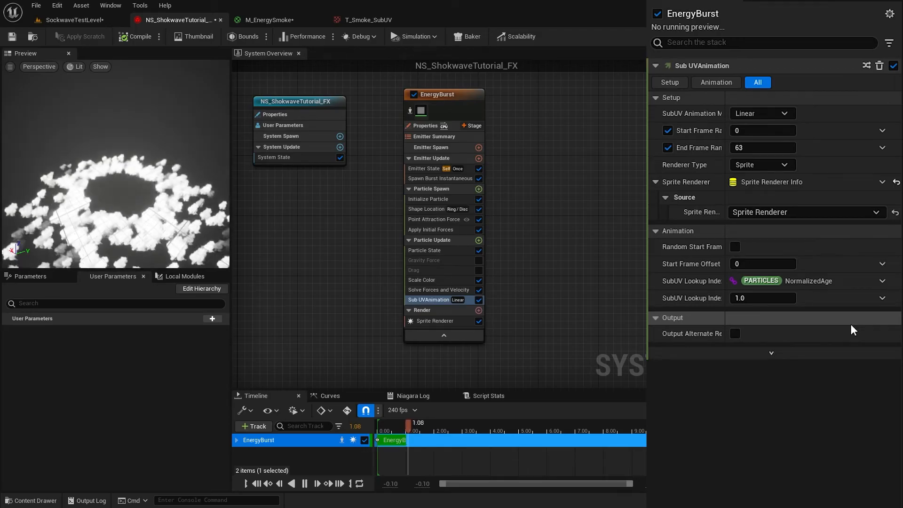
- Set Initialize Particle's Sprite Rotation Mode to Random
left_click(432, 199)
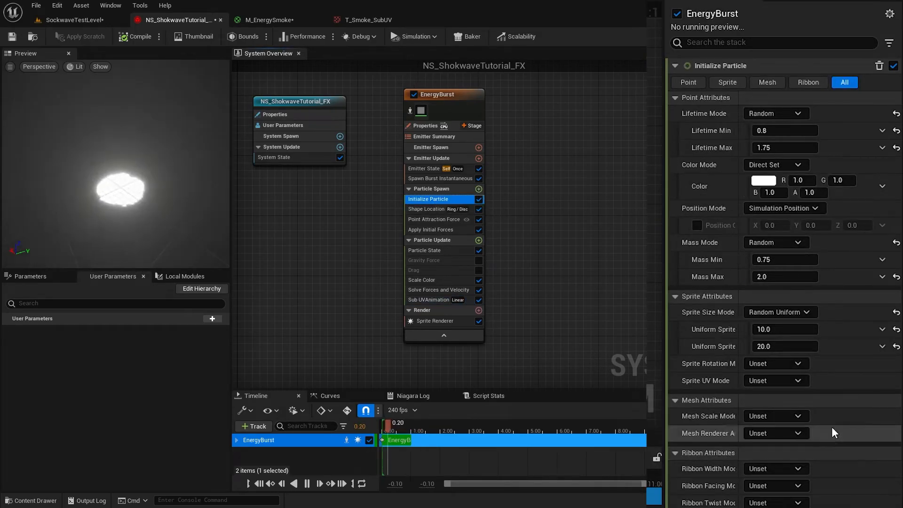
left_click(802, 367)
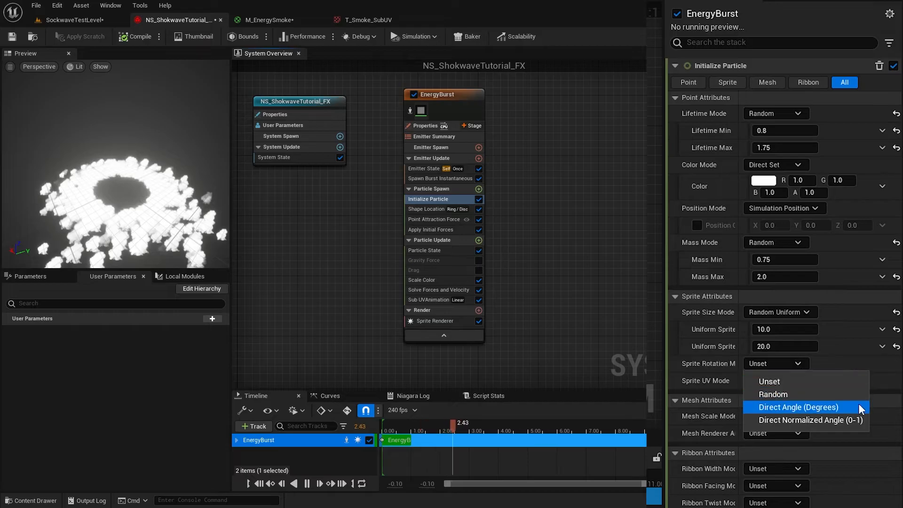
left_click(849, 396)
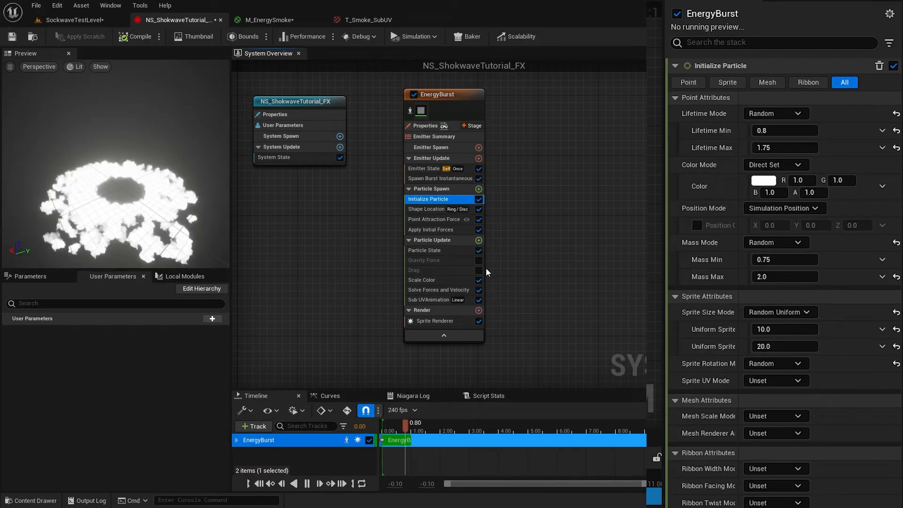
- Add Sprite Rotation Rate as a Random Range Float from 15 to 45, and re-enable Gravity Force
left_click(479, 241)
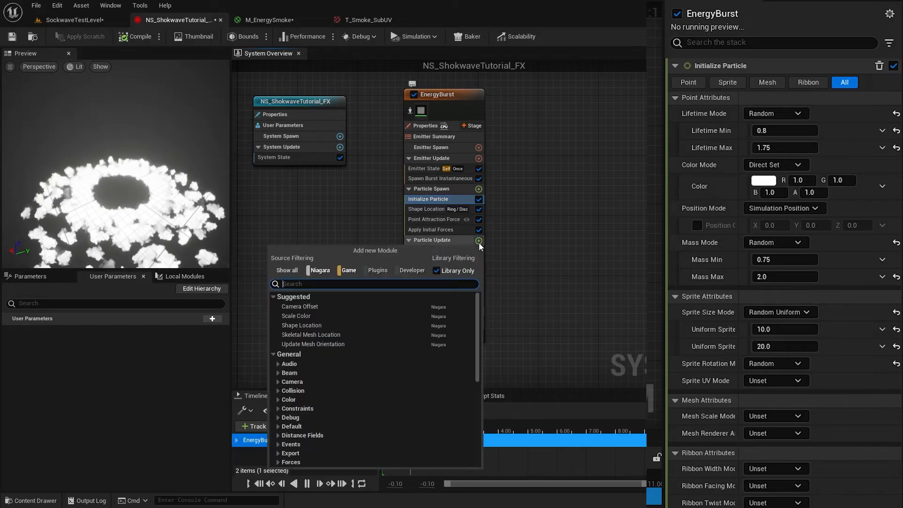
type("rotation")
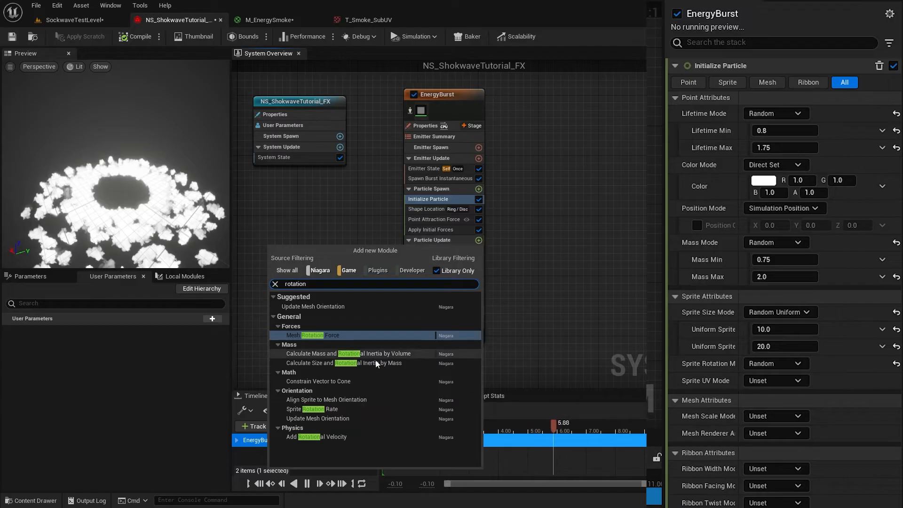
left_click(336, 407)
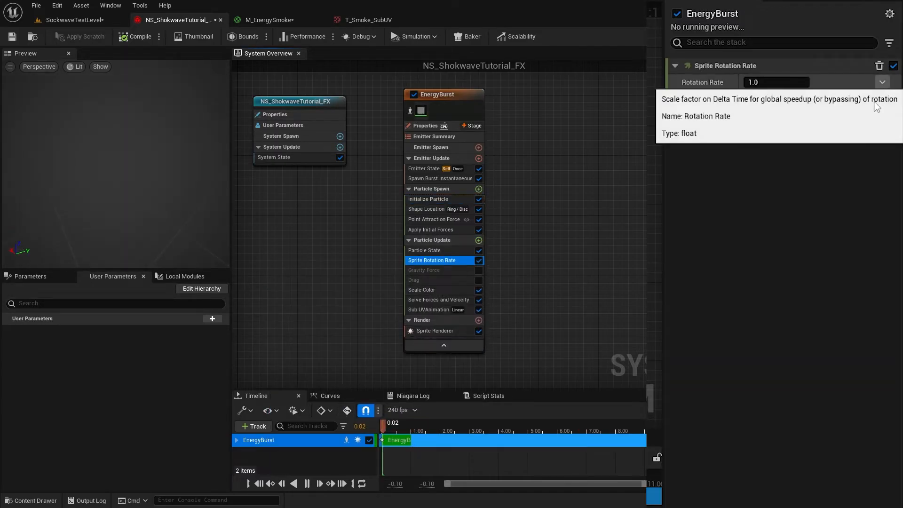
left_click(882, 82)
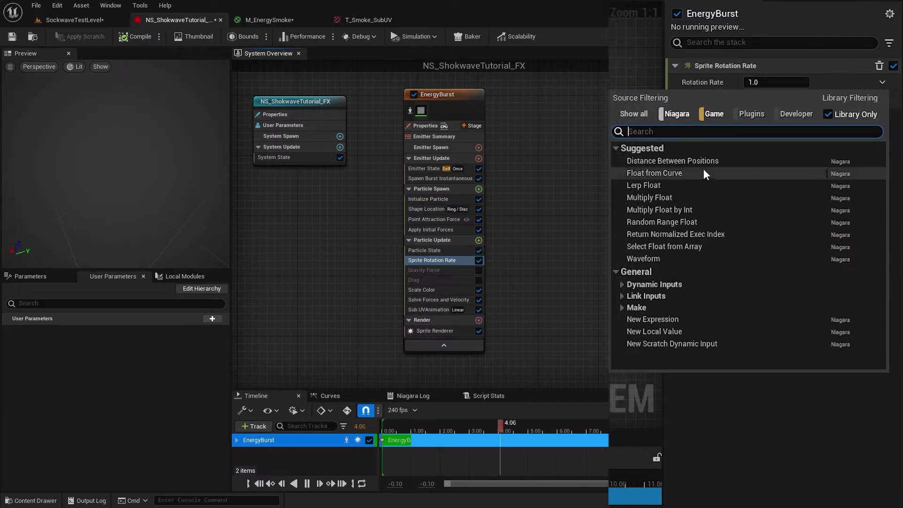
left_click(705, 223)
left_click(785, 100)
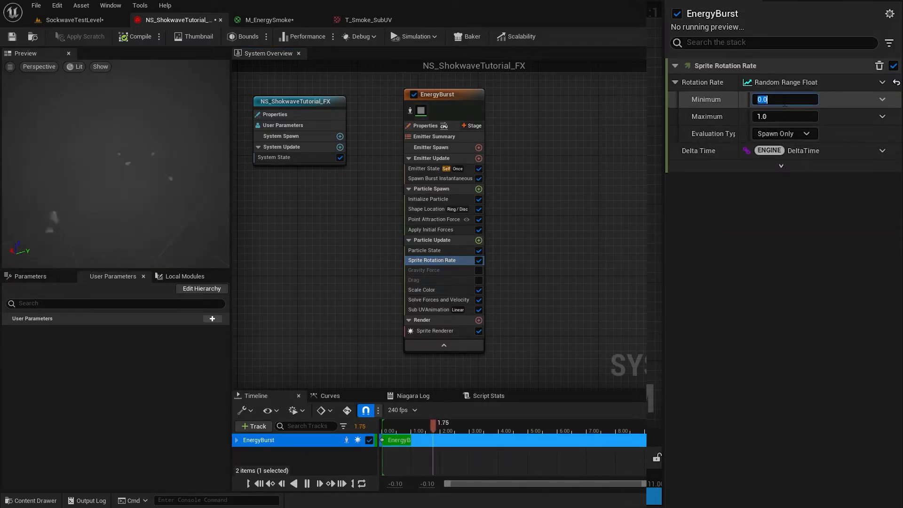
type("15")
key("Tab")
type("45")
key("Return")
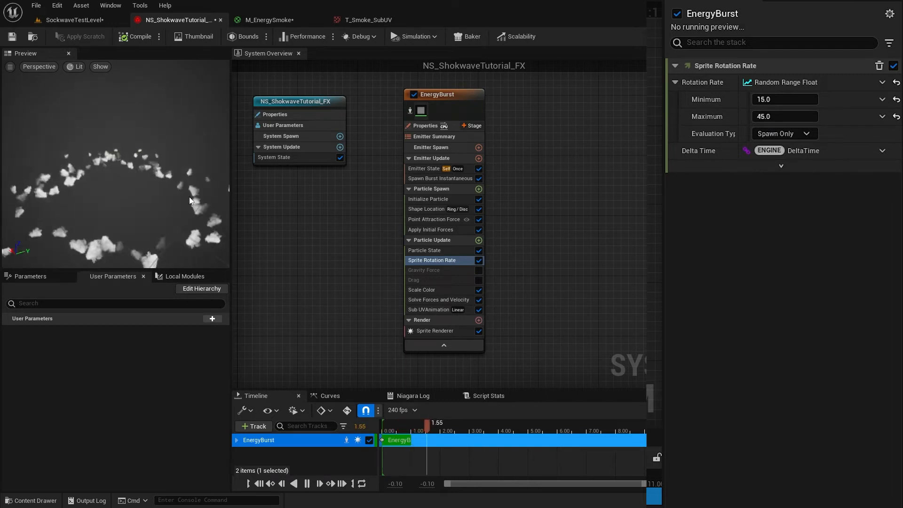
left_click(458, 273)
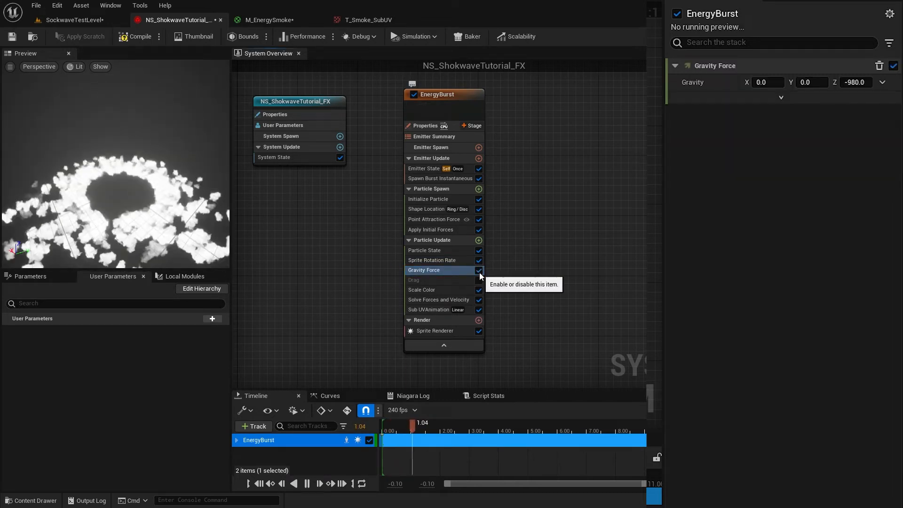
- Set gravity Z to 15 and re-enable Drag with a random range of 1.1 to 1.5
left_click(853, 82)
type("15")
key("Return")
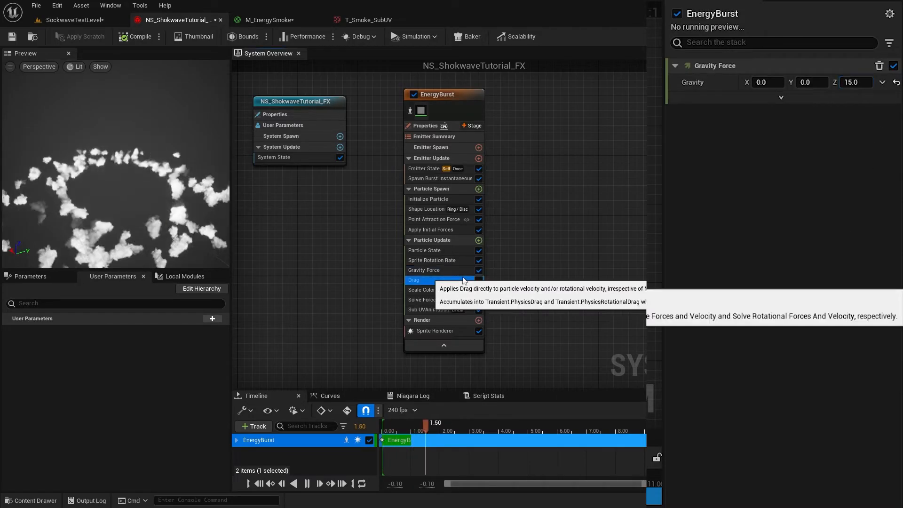
left_click(479, 280)
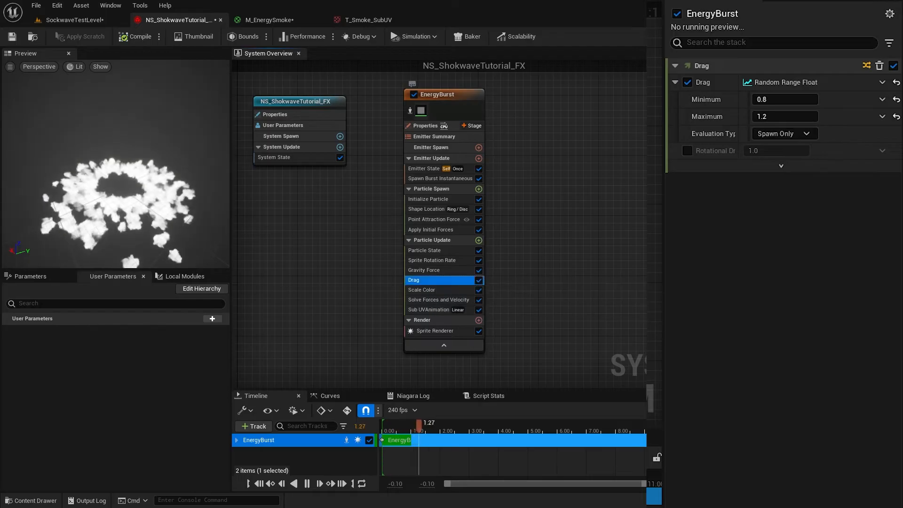
left_click(773, 100)
type("1.1")
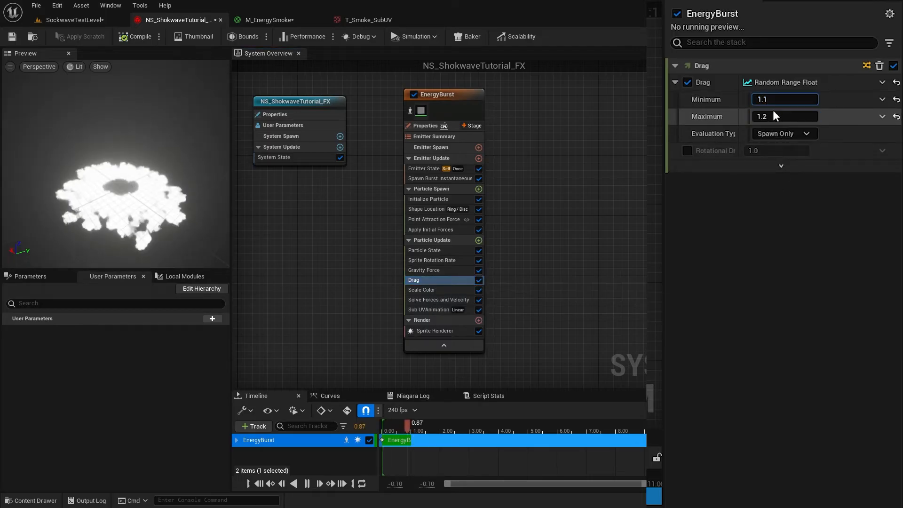
left_click(773, 116)
type("1.5")
key("Return")
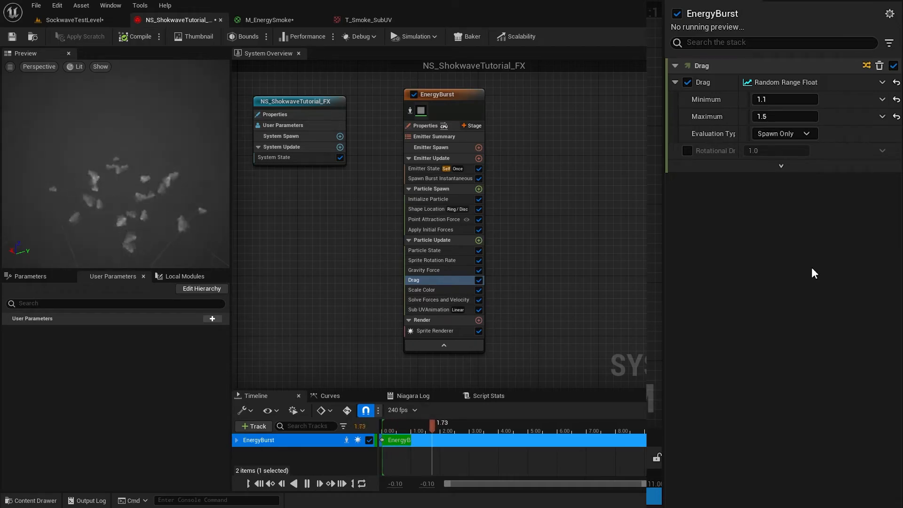
left_click(482, 241)
type("scale")
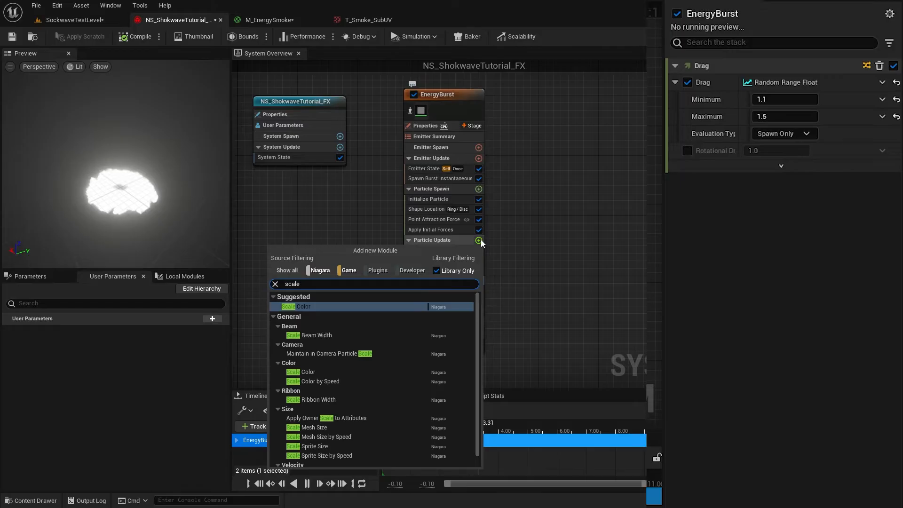
- Add Scale Sprite Size with an Ease In curve whose first key is 0.5
left_click(335, 445)
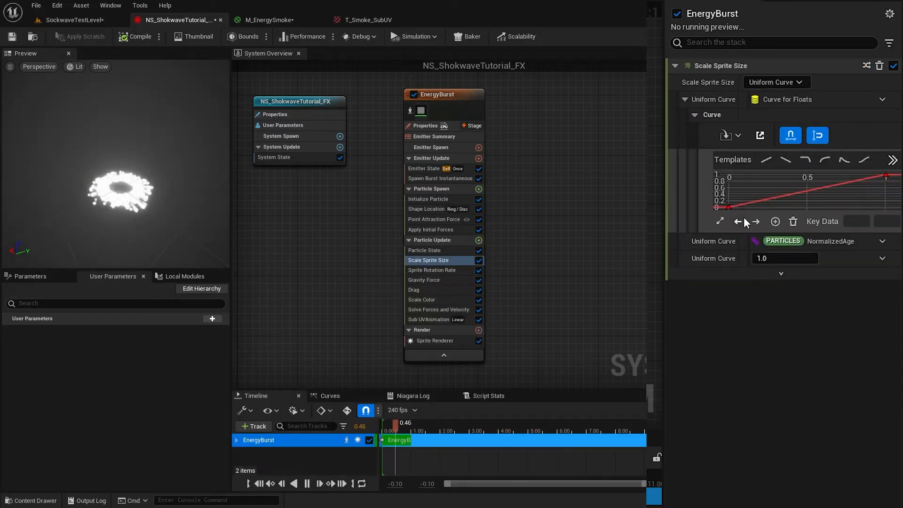
left_click(826, 161)
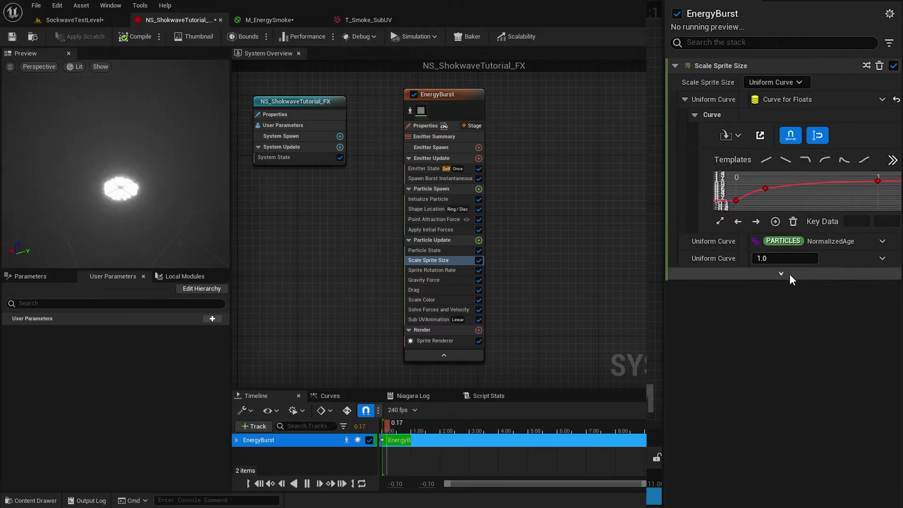
left_click(737, 201)
left_click(883, 222)
type("0.5")
key("Return")
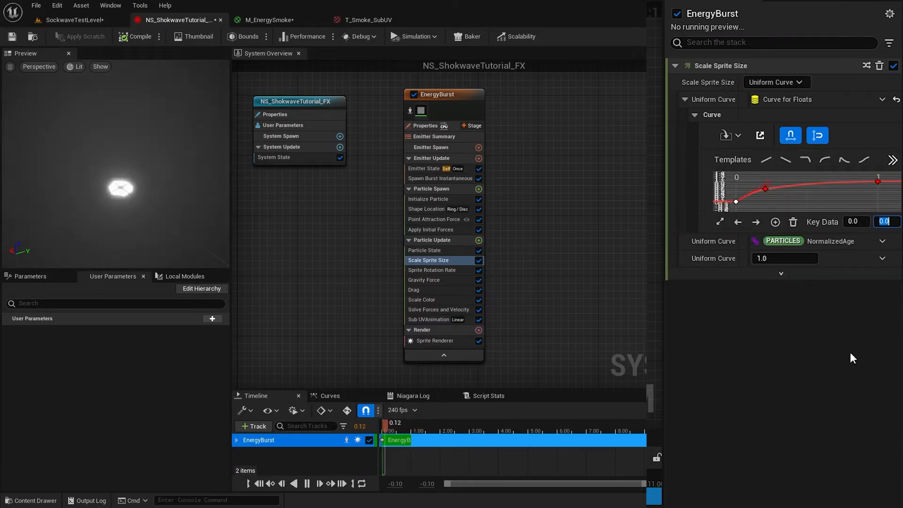
- Raise the second curve key to 0.8 and delete the extra key at time 0.4
left_click(720, 221)
left_click(765, 197)
left_click_drag(766, 198, 769, 189)
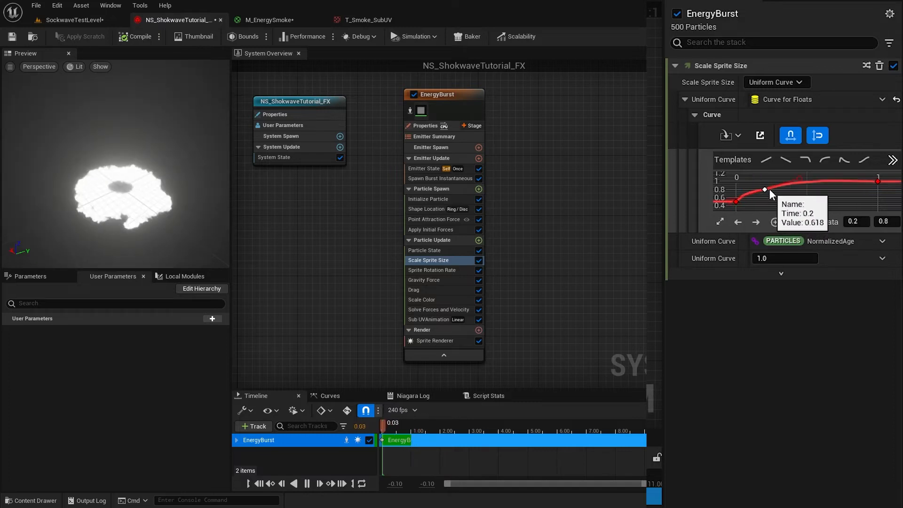
left_click(802, 183)
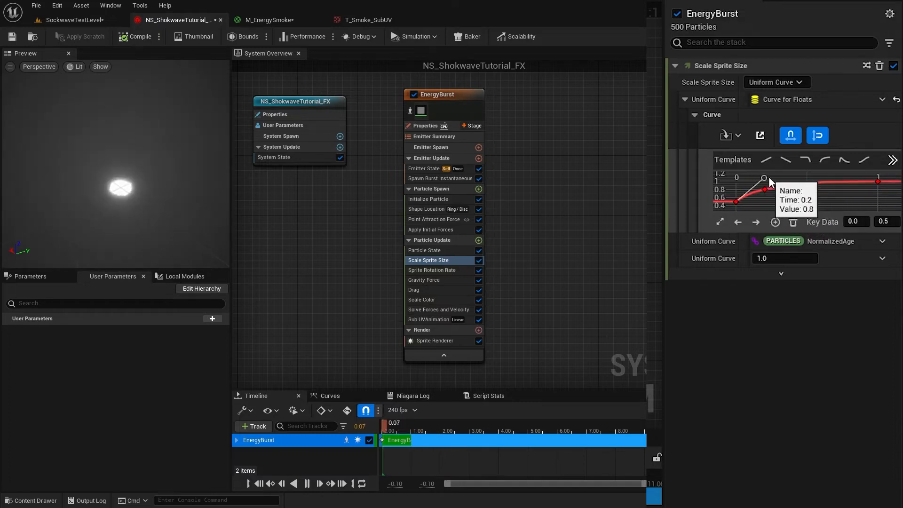
key("Delete")
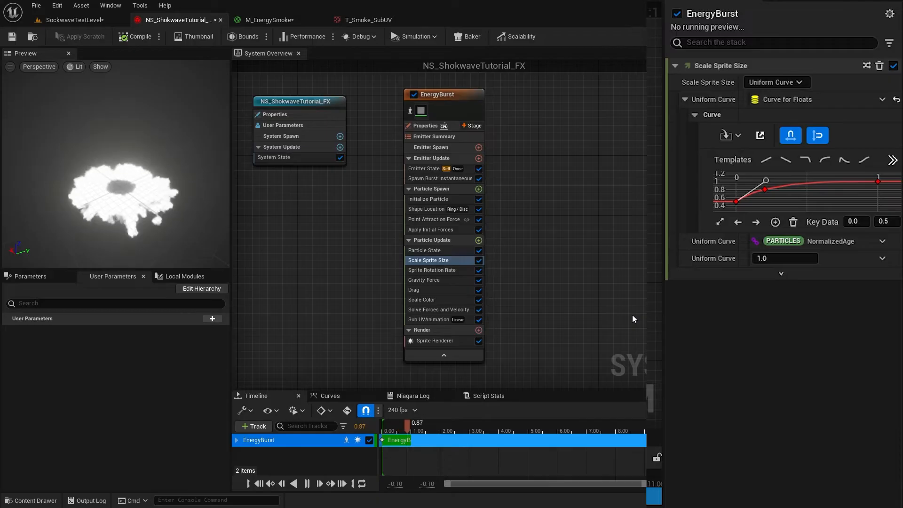
left_click(478, 241)
type("curl")
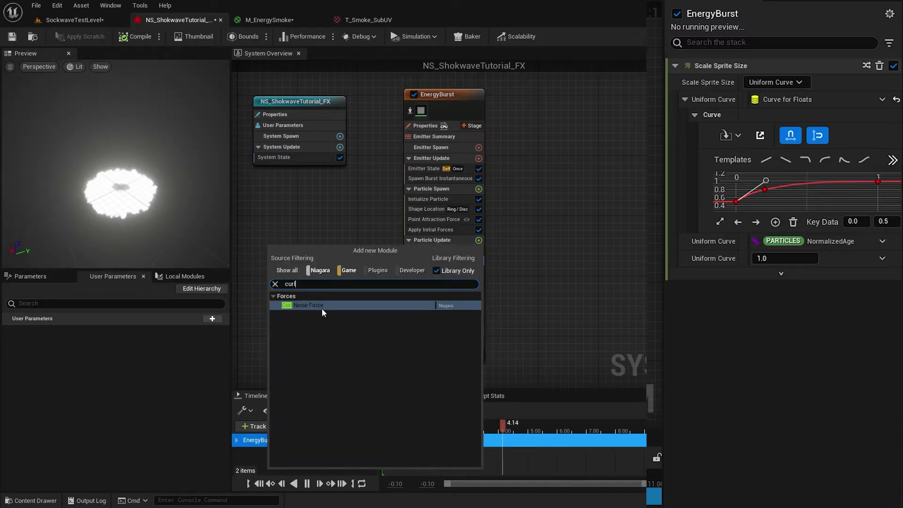
- Add Curl Noise Force at strength 25 and steepen the Scale Color alpha fade from the first key
left_click(322, 308)
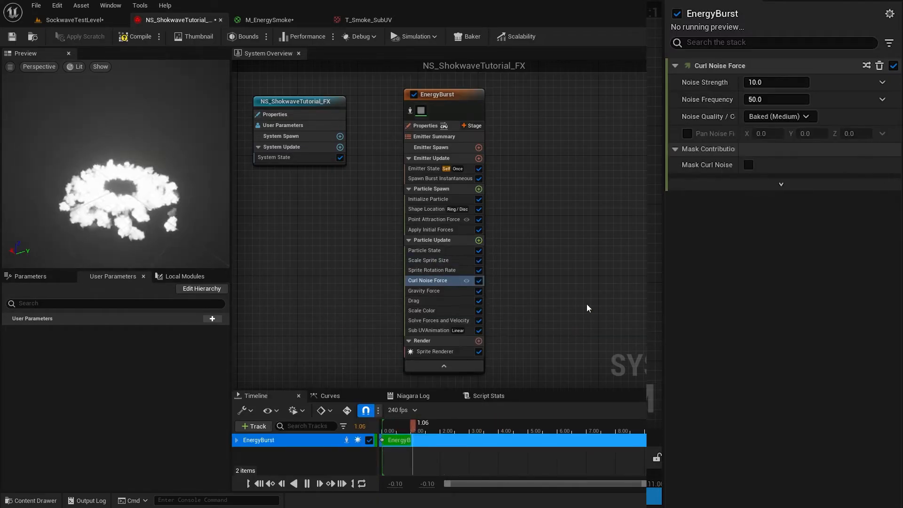
type("25")
key("Return")
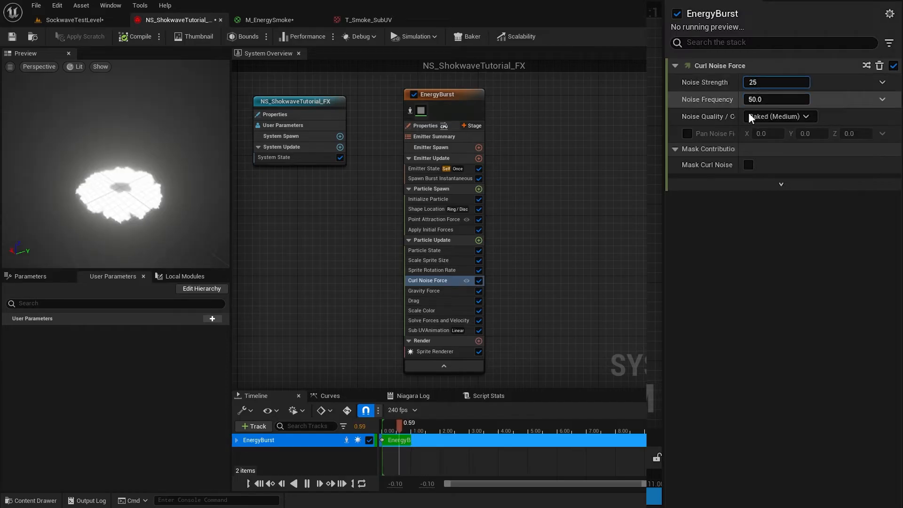
left_click(458, 311)
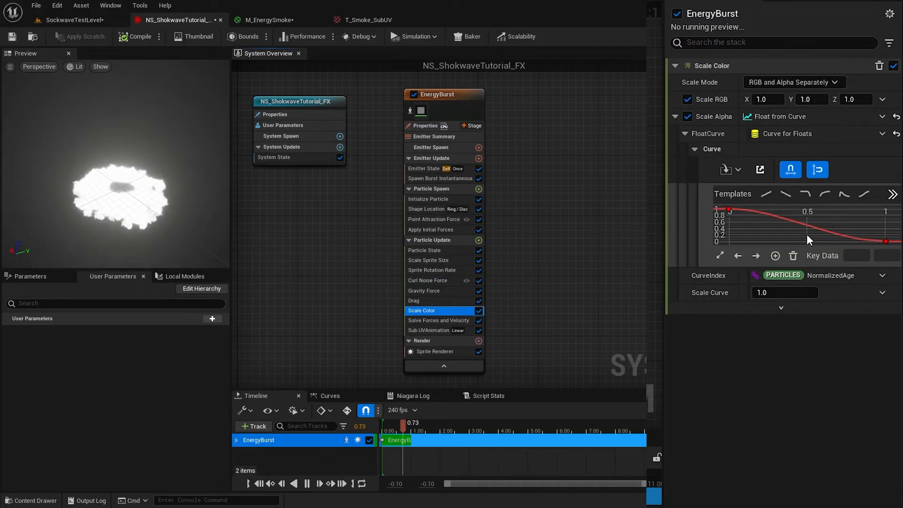
left_click(729, 210)
left_click_drag(764, 208, 761, 225)
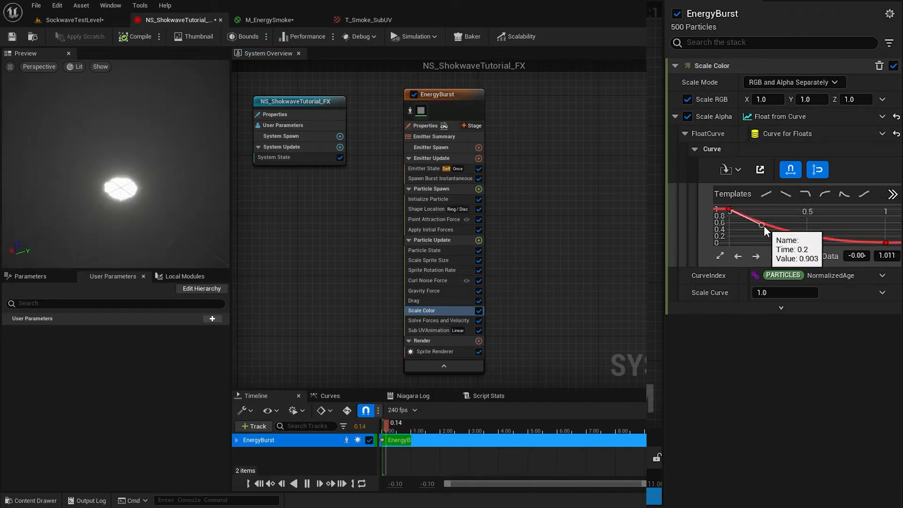
left_click(430, 200)
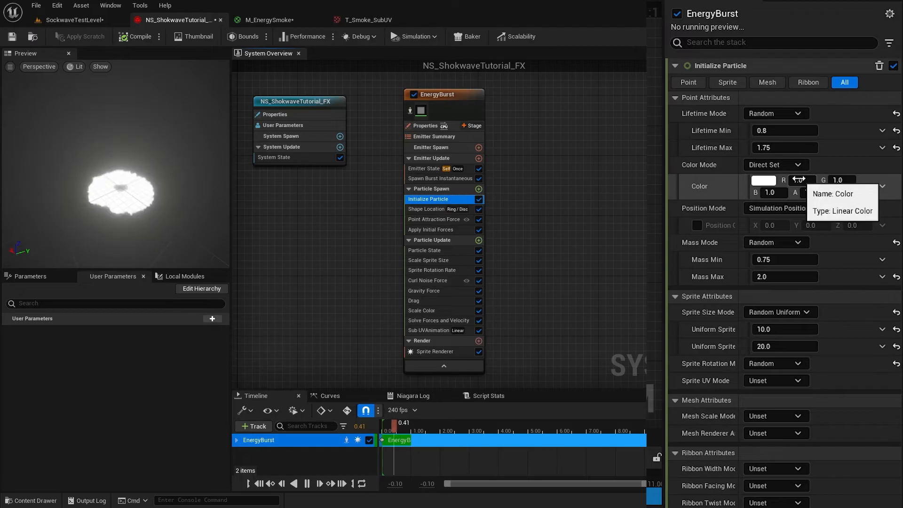
- Set the initial particle colour to blue with RGB 2.0 and alpha 0.1
left_click_drag(798, 180, 819, 180)
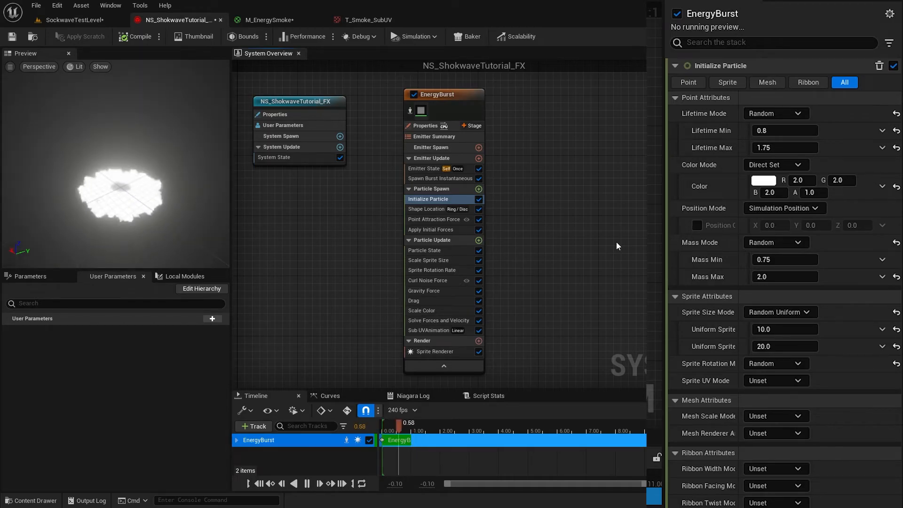
left_click(763, 182)
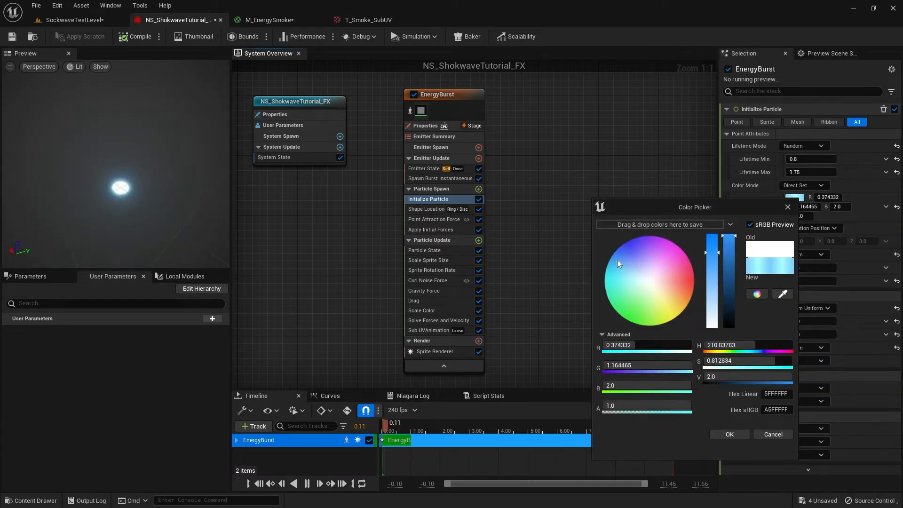
left_click_drag(617, 259, 619, 253)
left_click(741, 436)
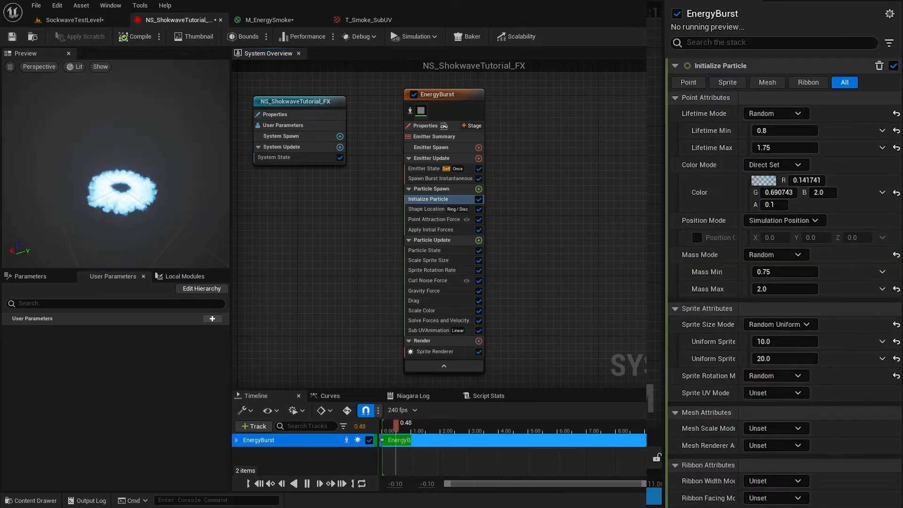
left_click(439, 130)
- Set EnergyBurst to Fixed bounds and GPUCompute Sim target
left_click(765, 150)
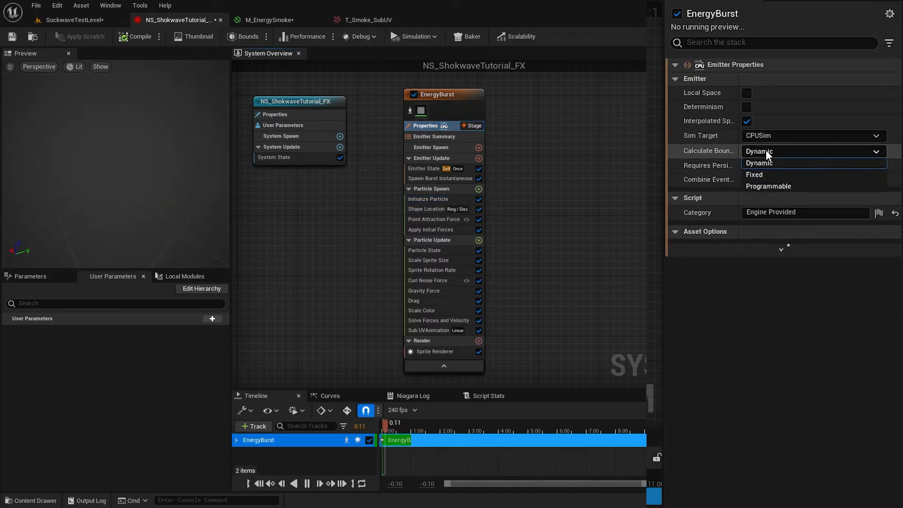
left_click(760, 172)
left_click(771, 136)
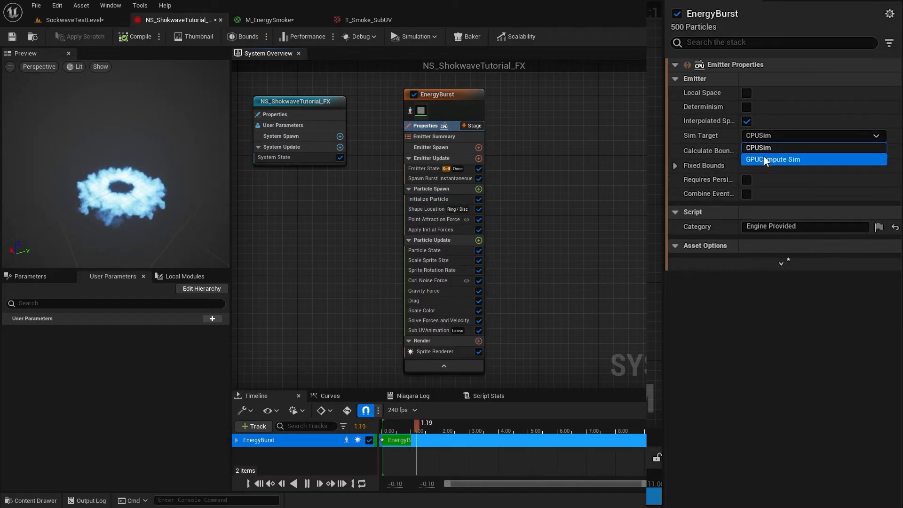
left_click(763, 158)
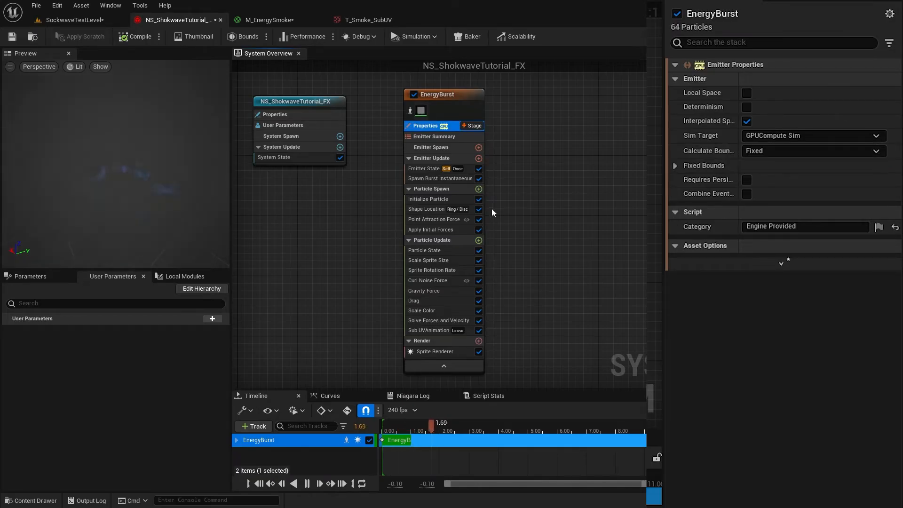
left_click(435, 201)
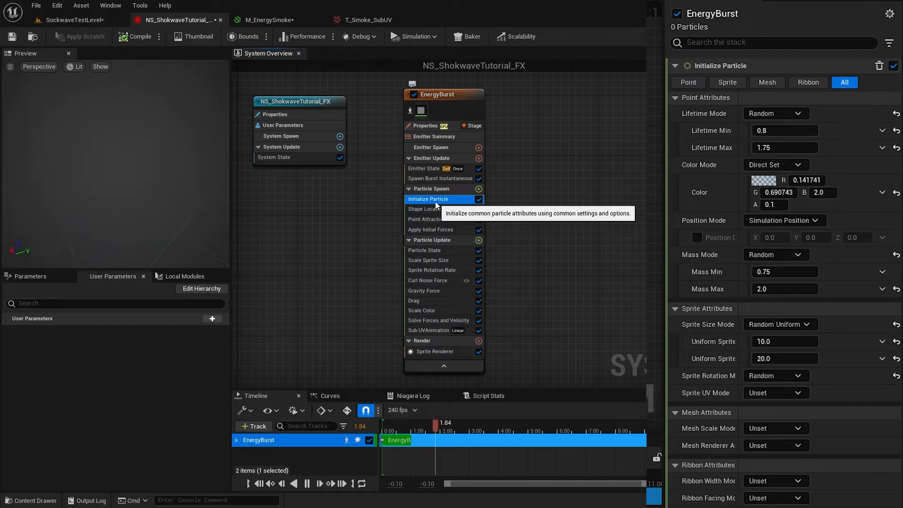
left_click(69, 19)
- Drag NS_ShokwaveTutorial_FX from the Tutorial folder into the level and toggle Auto Activate to replay it
double_click(50, 379)
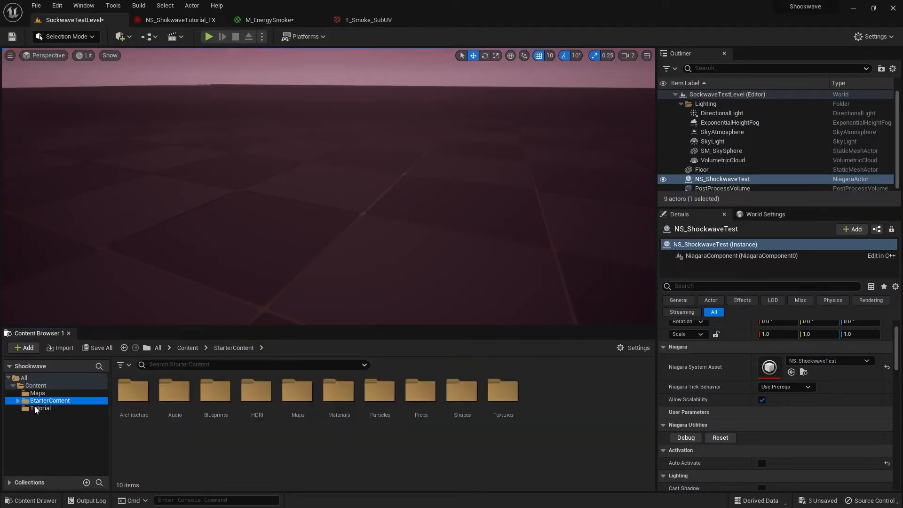
left_click(49, 408)
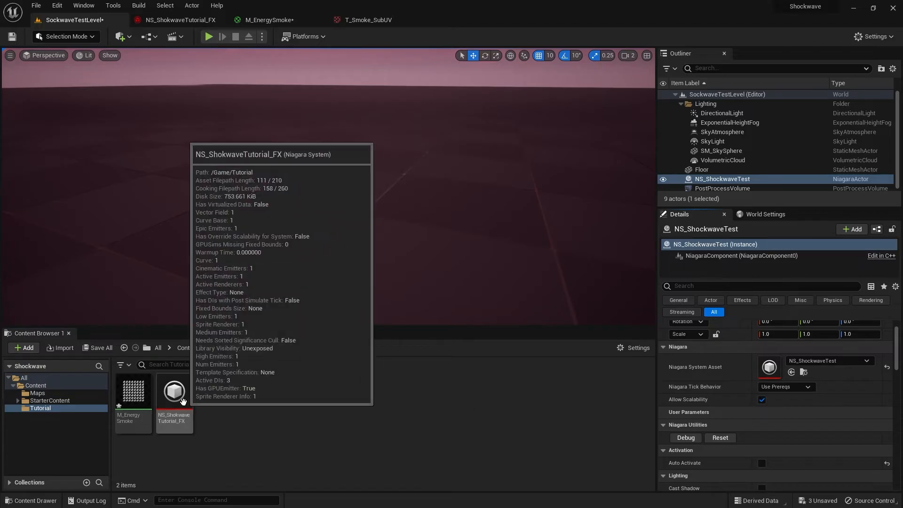
left_click_drag(174, 395, 312, 202)
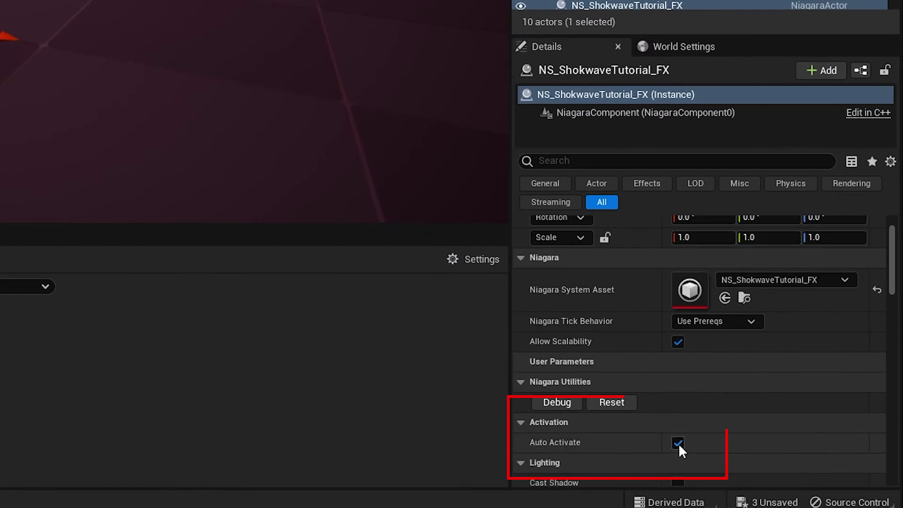
left_click(678, 443)
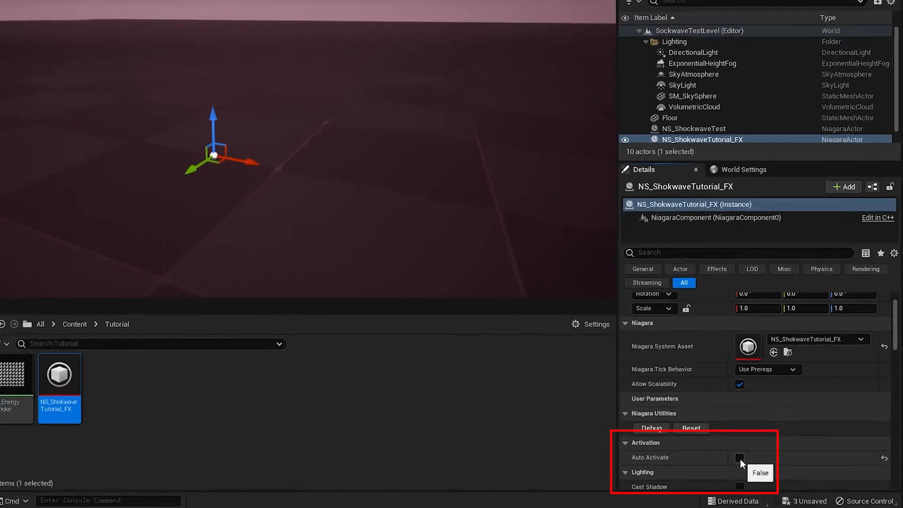
left_click(762, 463)
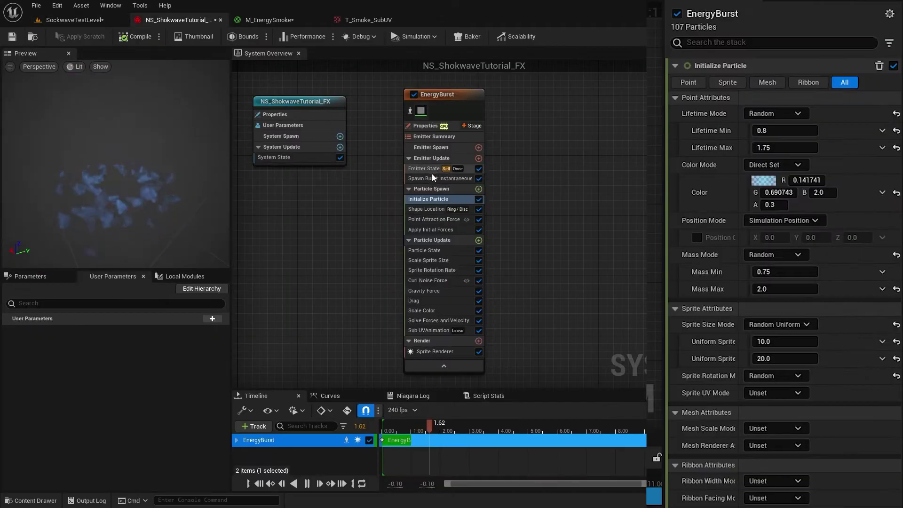
- Set EnergyBurst's Emitter State to Infinite looping with a 2.0 s loop duration and check it in the level
left_click(431, 171)
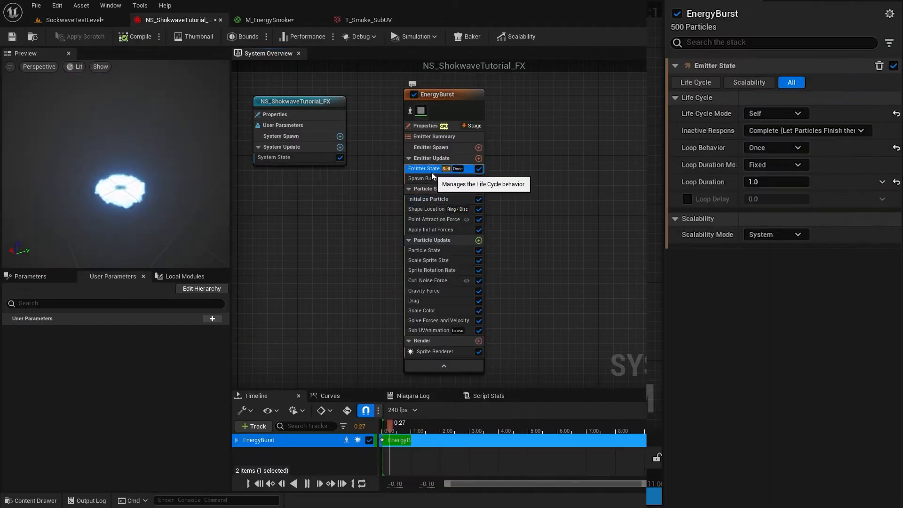
left_click(794, 149)
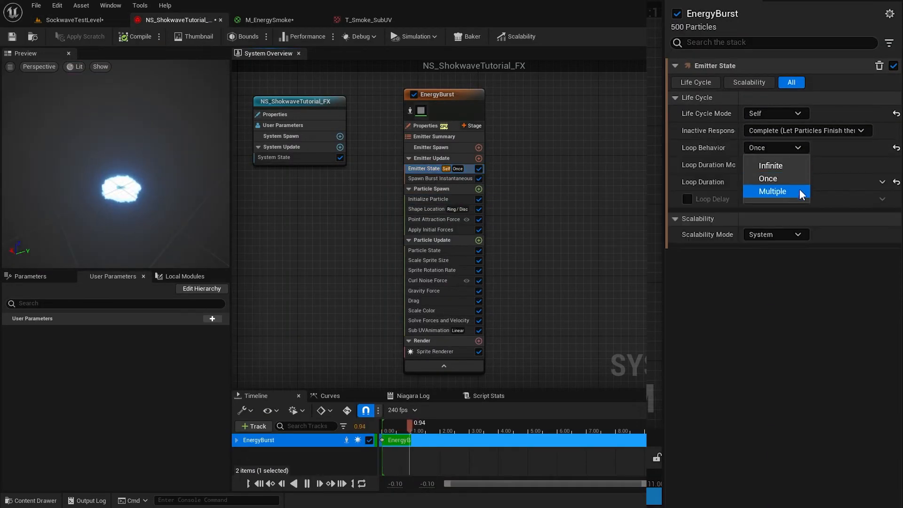
left_click(791, 174)
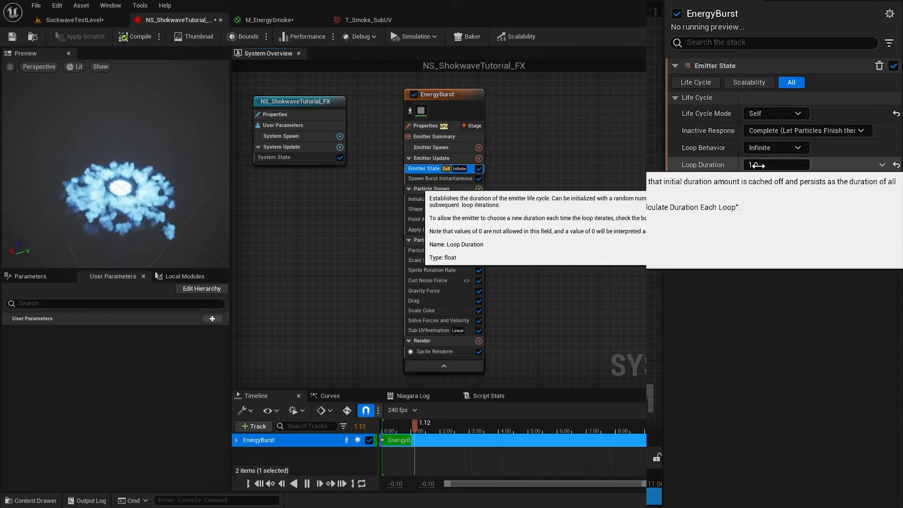
left_click(776, 165)
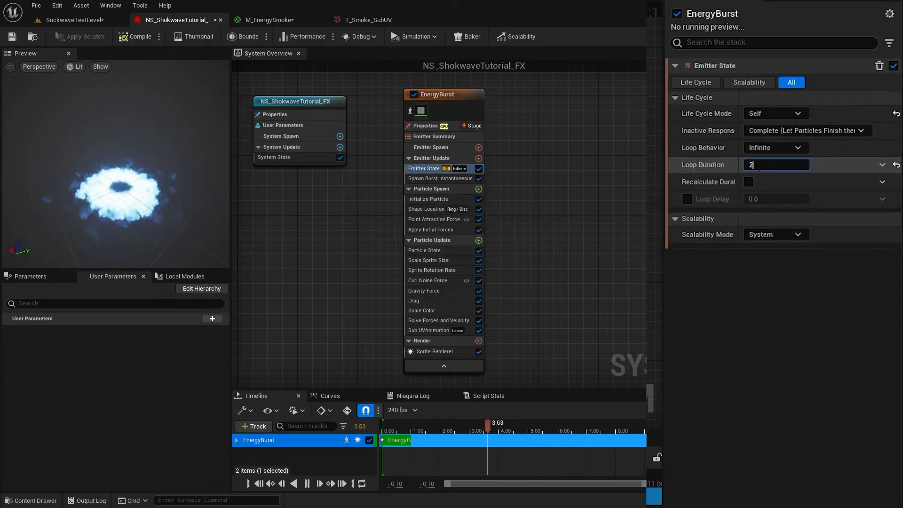
type("2")
key("Return")
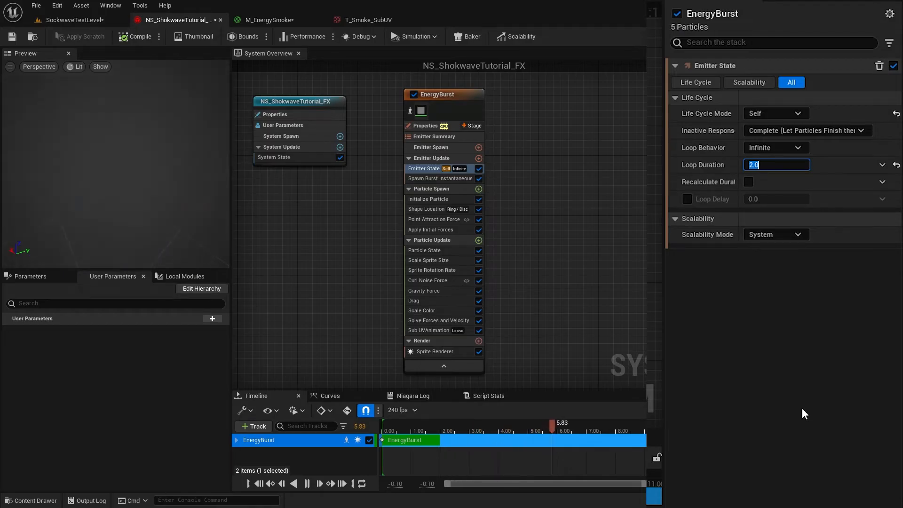
left_click(60, 19)
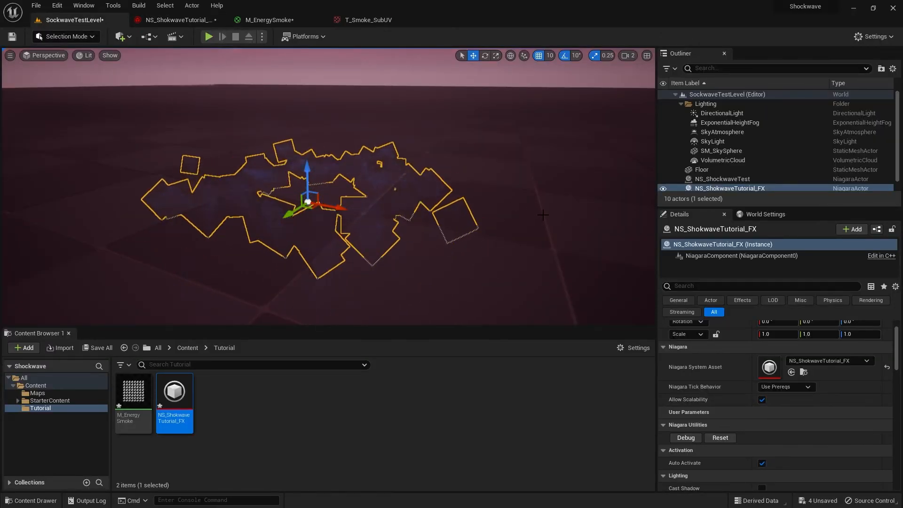
left_click(179, 20)
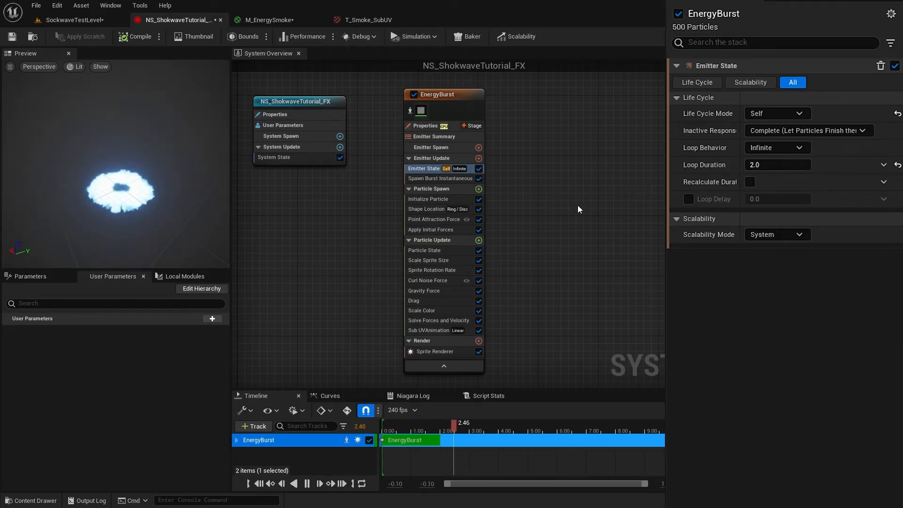
- Duplicate the EnergyBurst emitter and rename the copy EnergyBurst_Wider
left_click(444, 102)
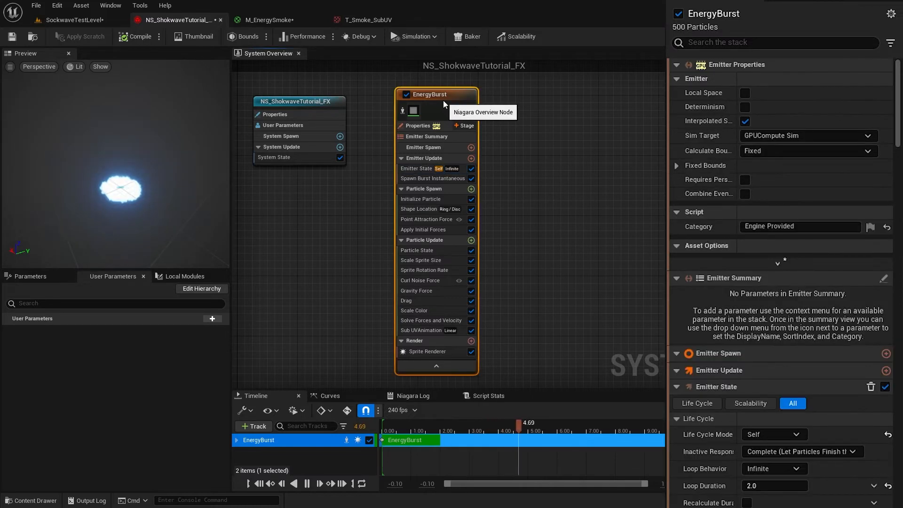
key("ctrl+d")
left_click_drag(506, 111, 547, 101)
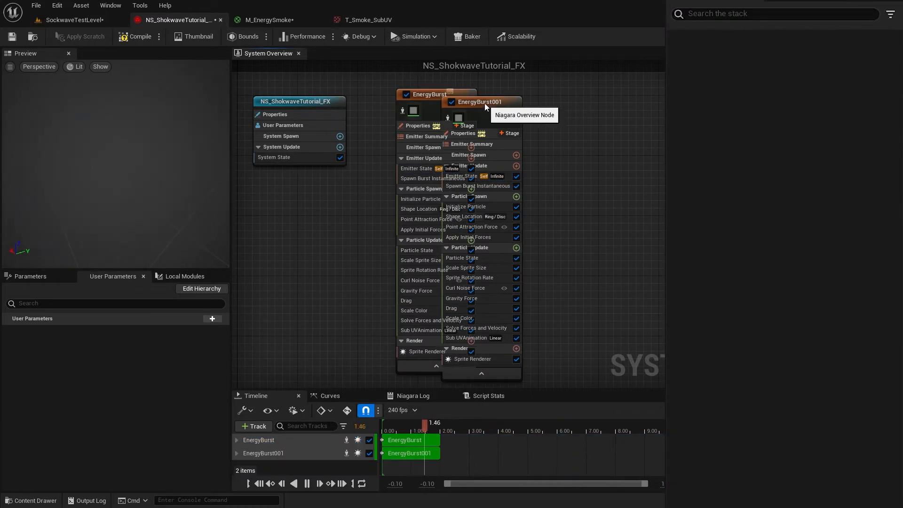
double_click(556, 96)
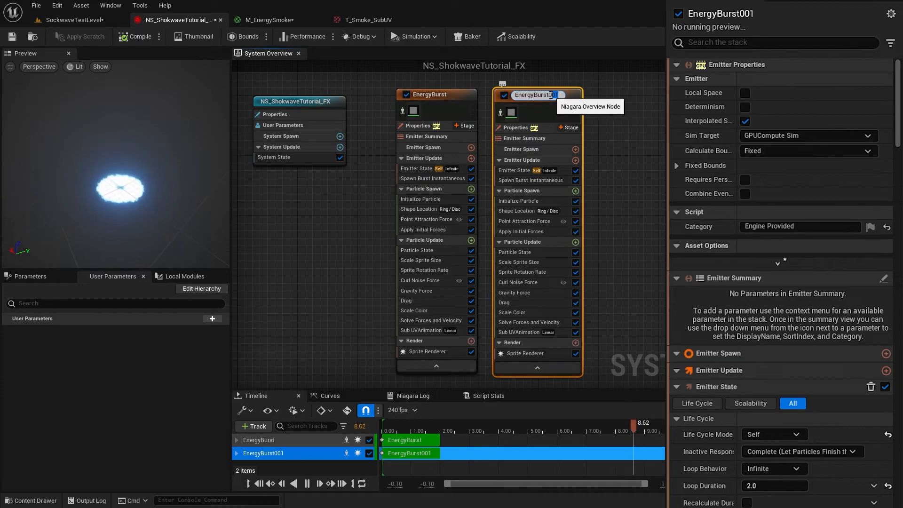
type("_Wider")
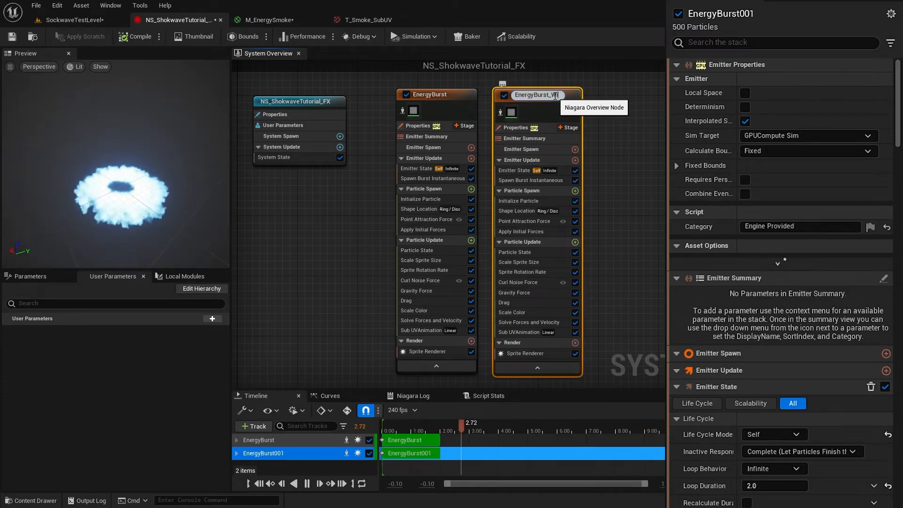
key("Return")
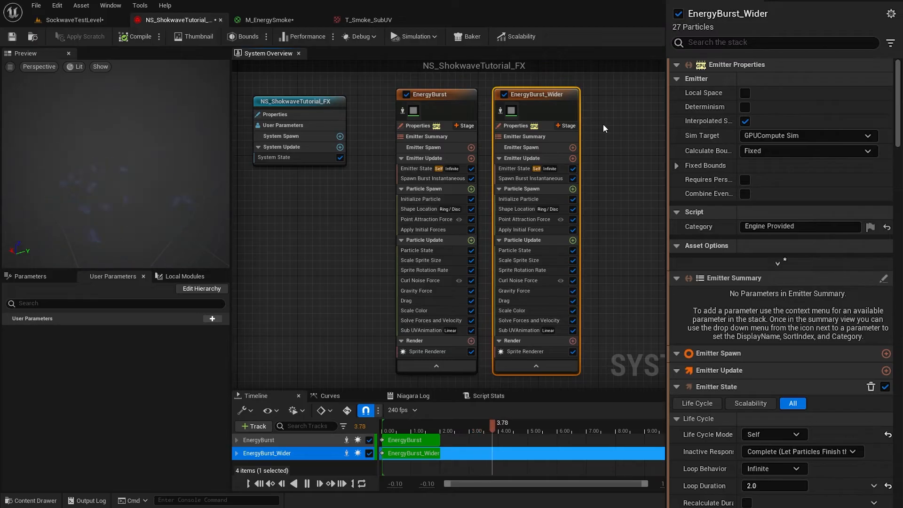
- Give EnergyBurst_Wider particle lifetimes 0.5–1.0 and a maximum sprite size of 15, isolated in preview
left_click(526, 199)
left_click(769, 131)
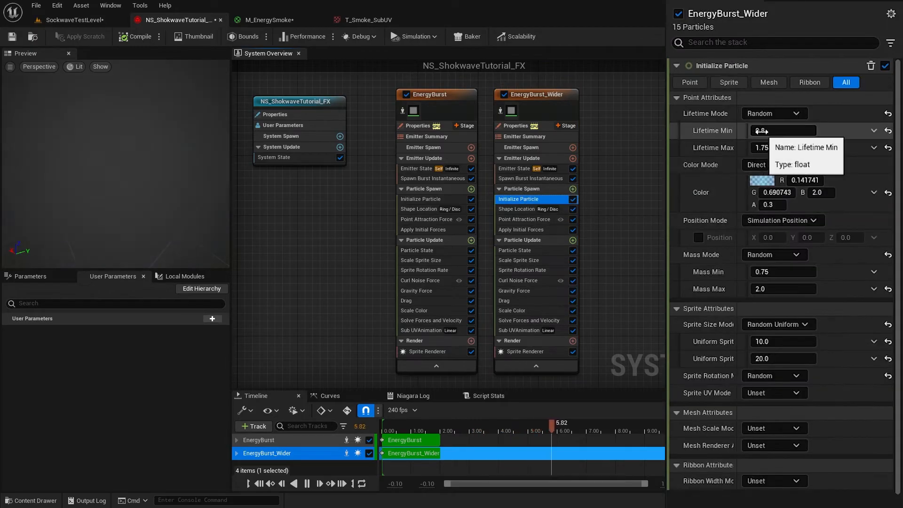
type("0.5")
left_click(765, 146)
type("1")
key("Return")
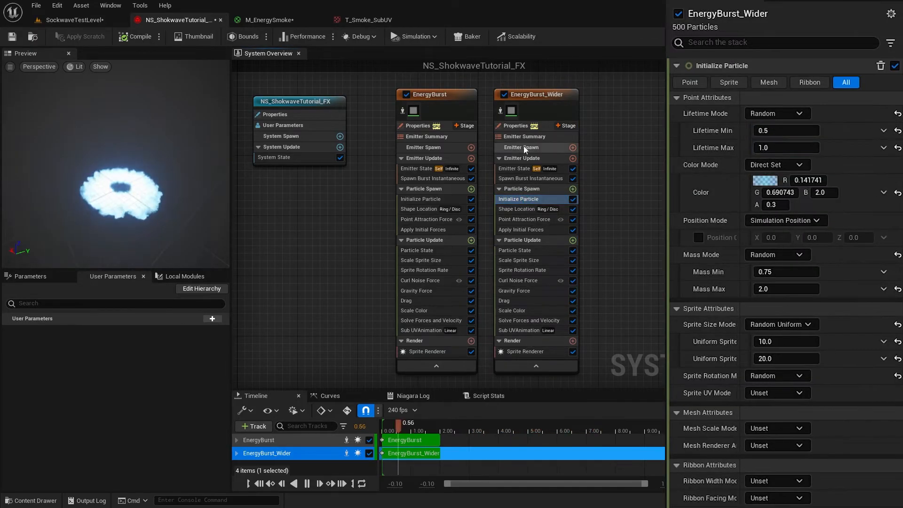
left_click(500, 111)
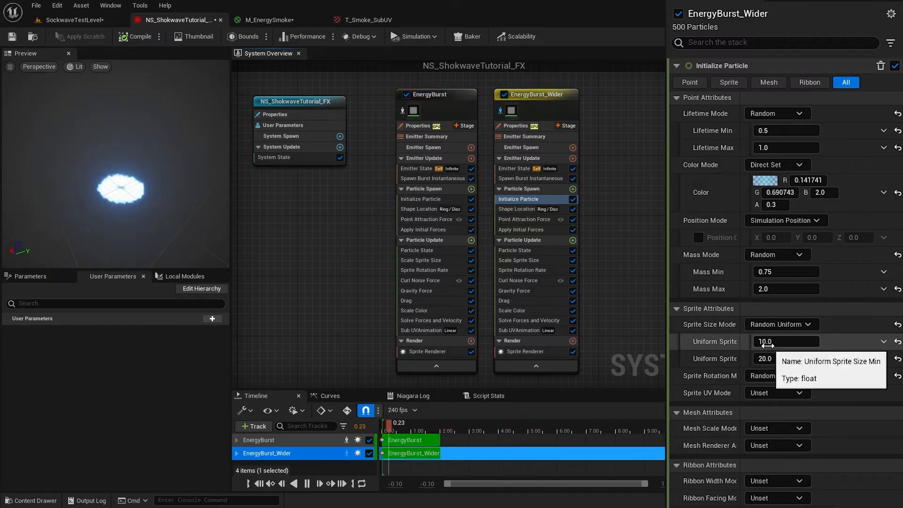
left_click(779, 358)
type("15")
key("Return")
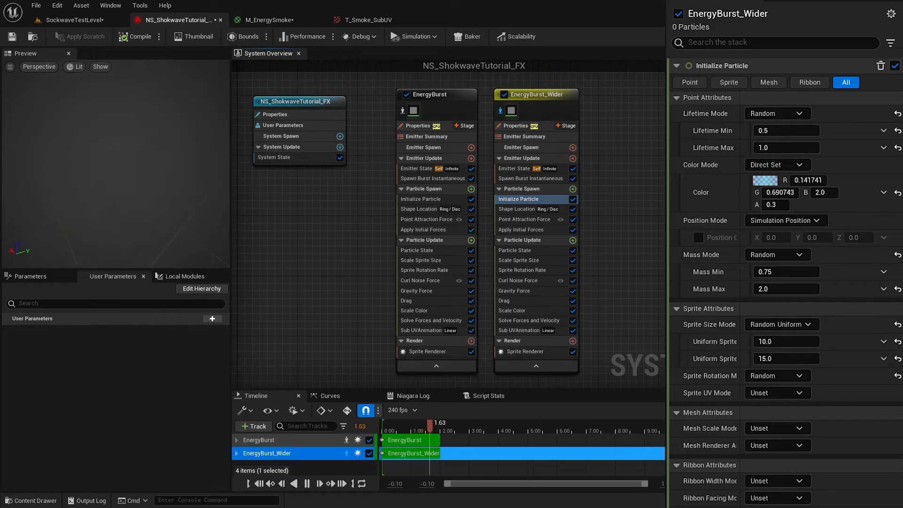
- Set EnergyBurst_Wider's ring radius to 10 and Point Attraction strength to -100
left_click(776, 148)
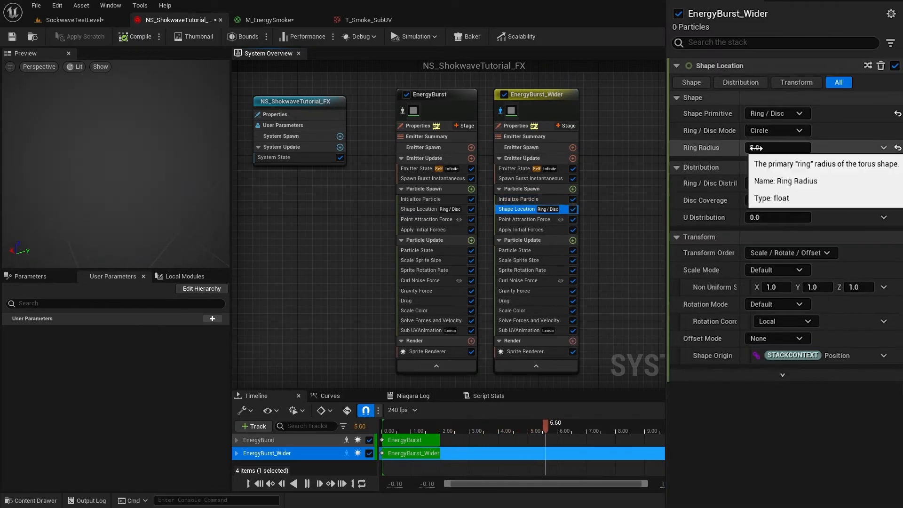
type("10")
key("Return")
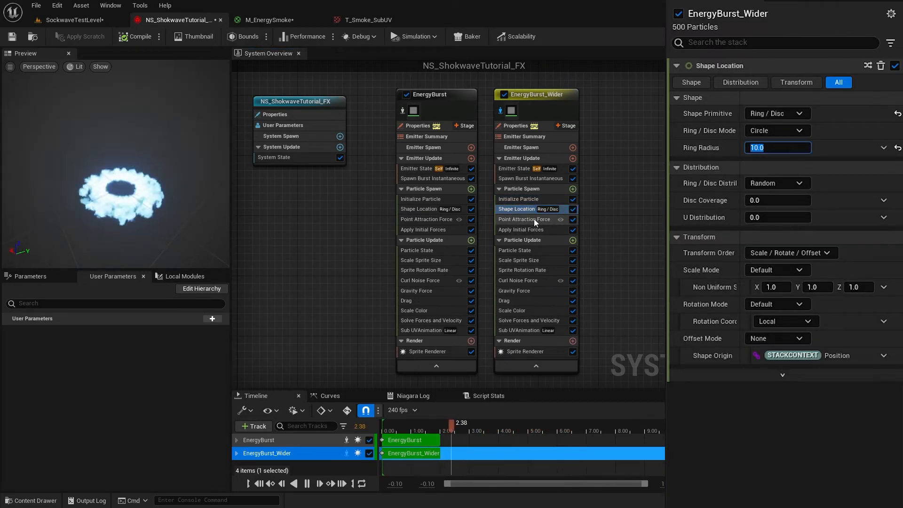
left_click(534, 219)
left_click(768, 83)
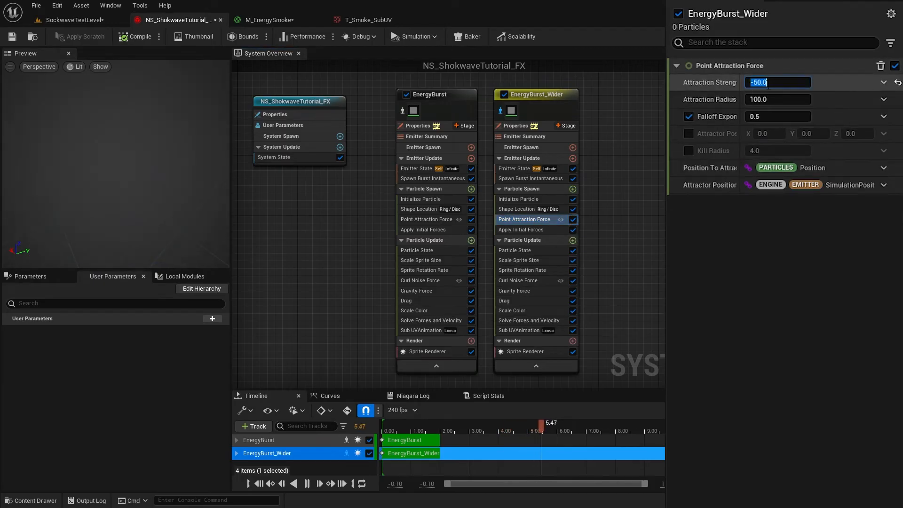
type("0")
key("Return")
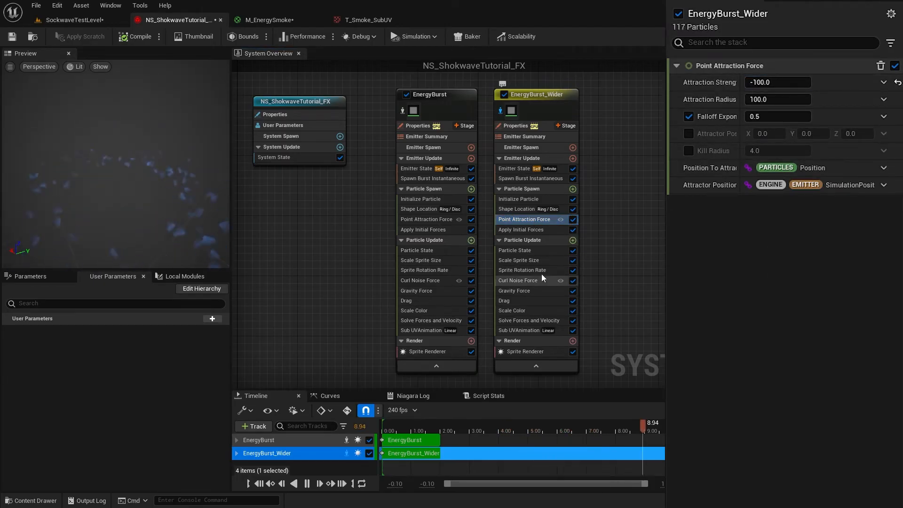
- Give the Scale Sprite Size curve a smooth ramp-up and set the particle colour alpha to 0.15
left_click(534, 261)
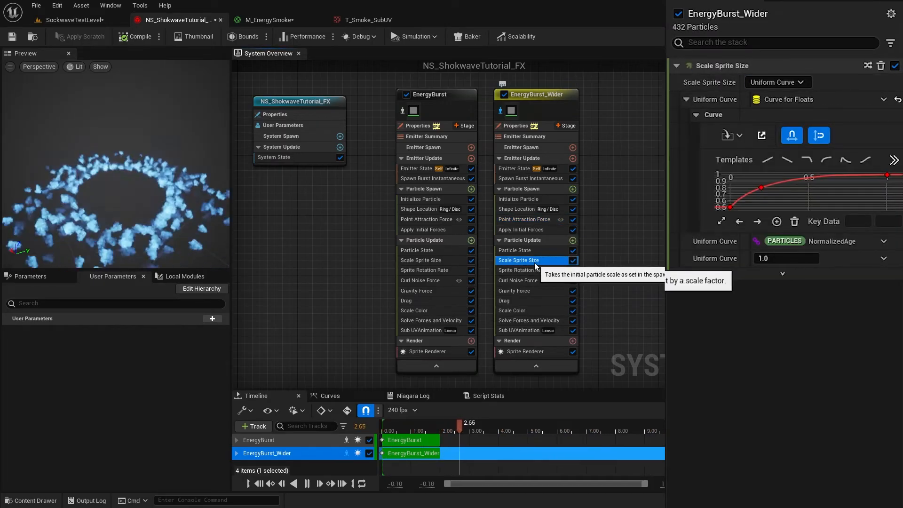
left_click(865, 159)
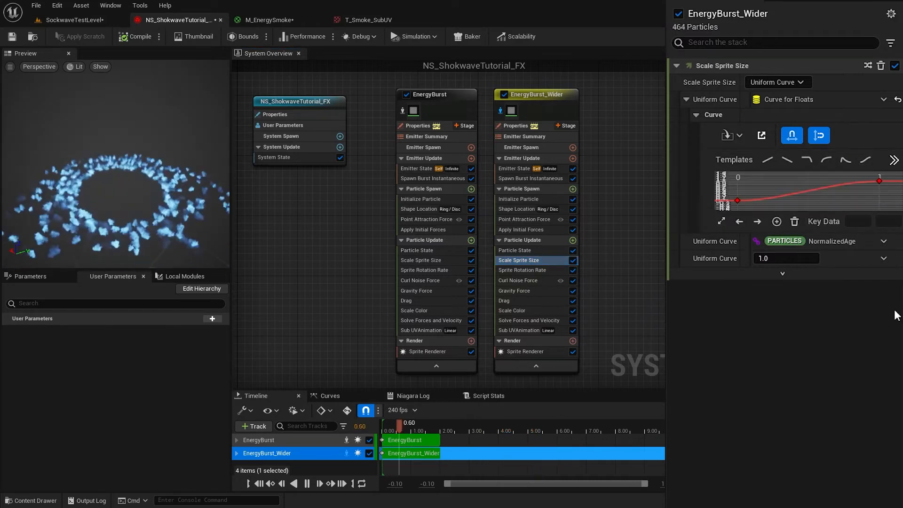
left_click(520, 200)
left_click(772, 204)
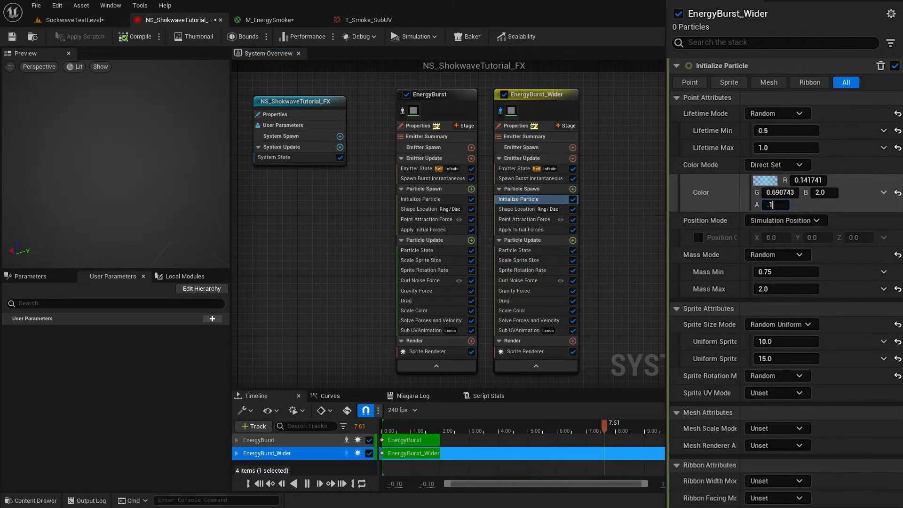
type("5")
key("Return")
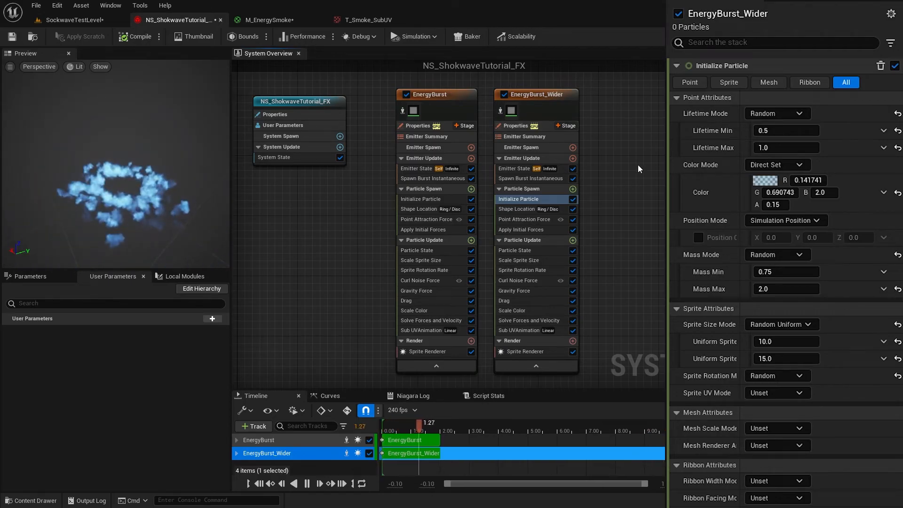
- Check the effect in the test level, then select EnergyBurst_Wider again in the system
key("ctrl+Tab")
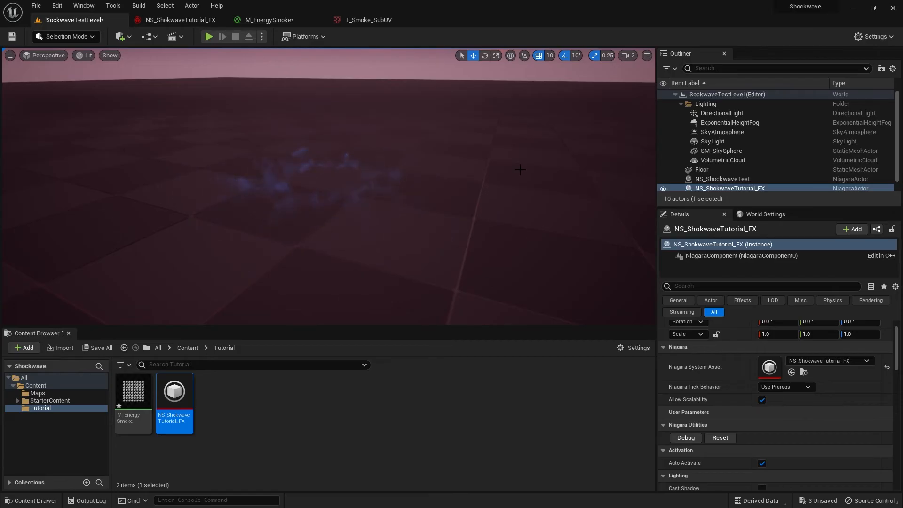
key("ctrl+Tab")
left_click(427, 109)
- Duplicate EnergyBurst_Wider and rename the copy BurstLines
key("ctrl+d")
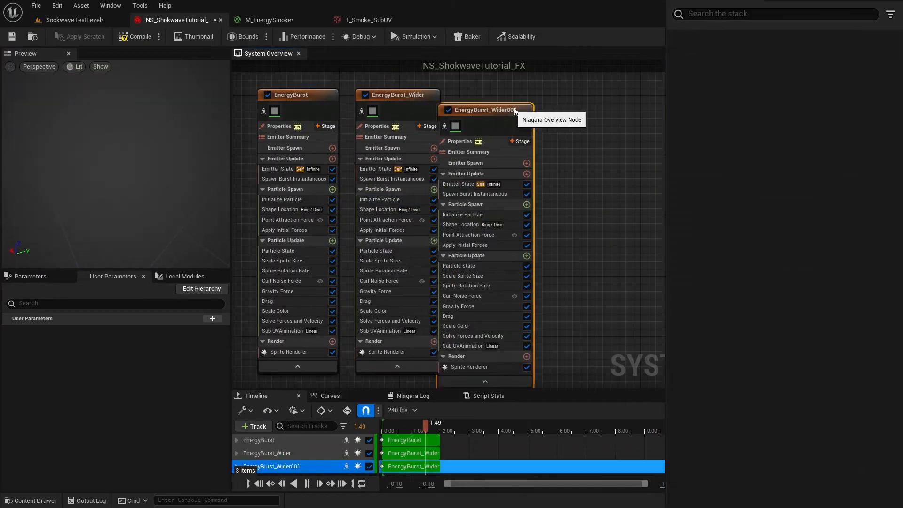
key("F2")
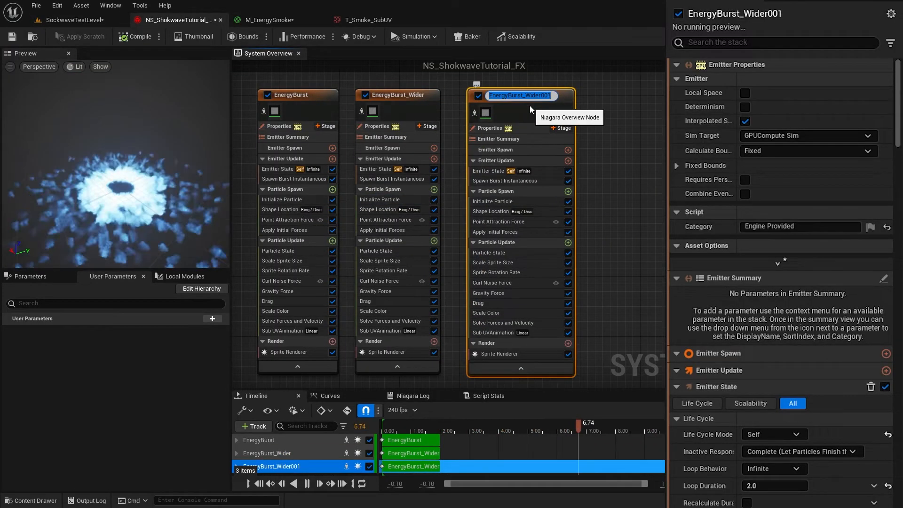
type("BurstLines")
key("Return")
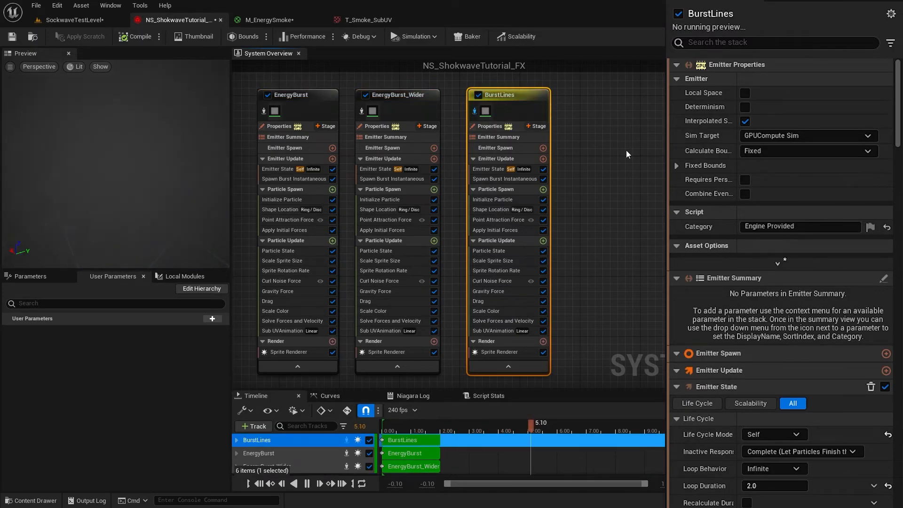
- Replace BurstLines' Sprite Renderer with a fresh default one and delete its Sub UVAnimation module
left_click(521, 352)
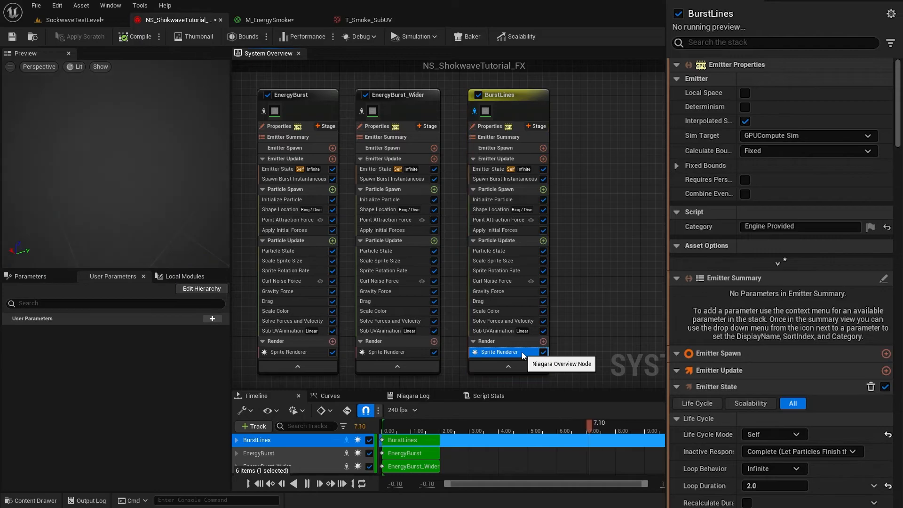
key("Delete")
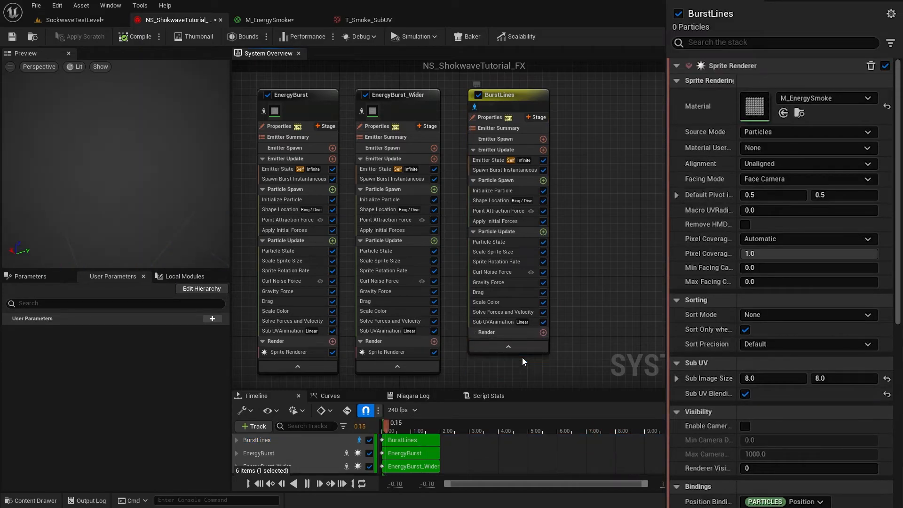
left_click(544, 333)
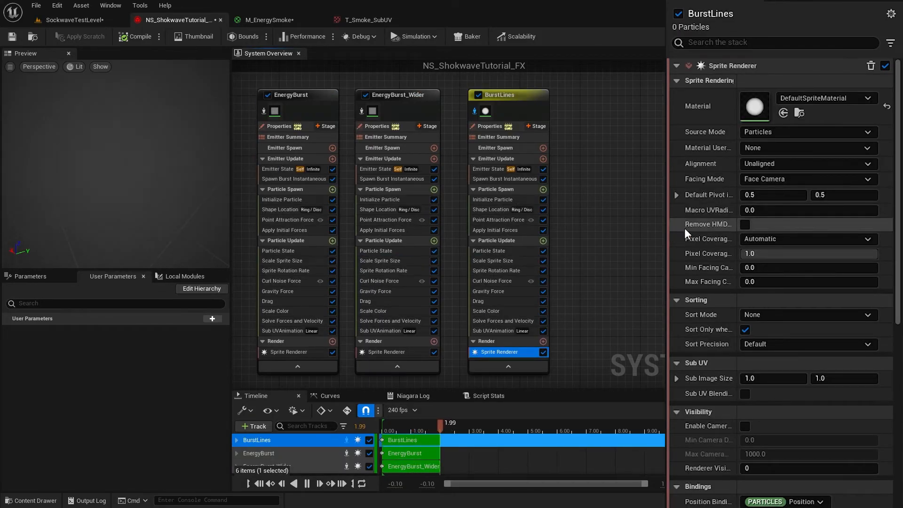
left_click(494, 331)
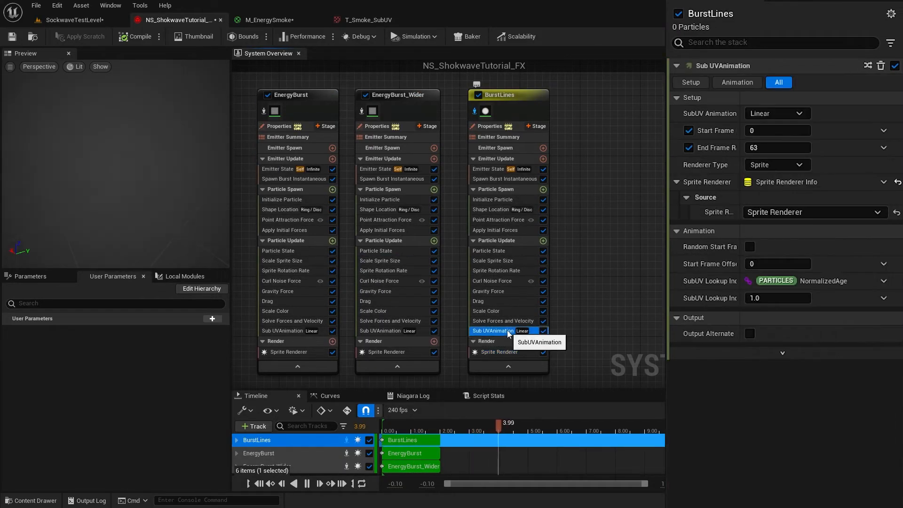
key("Delete")
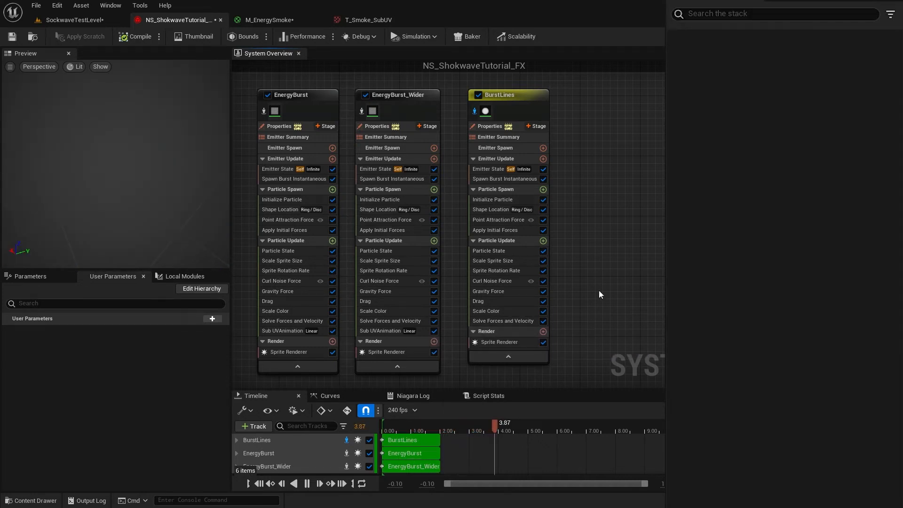
- Make BurstLines sprite size random non-uniform with minimum and maximum width of 1
left_click(504, 178)
left_click(511, 199)
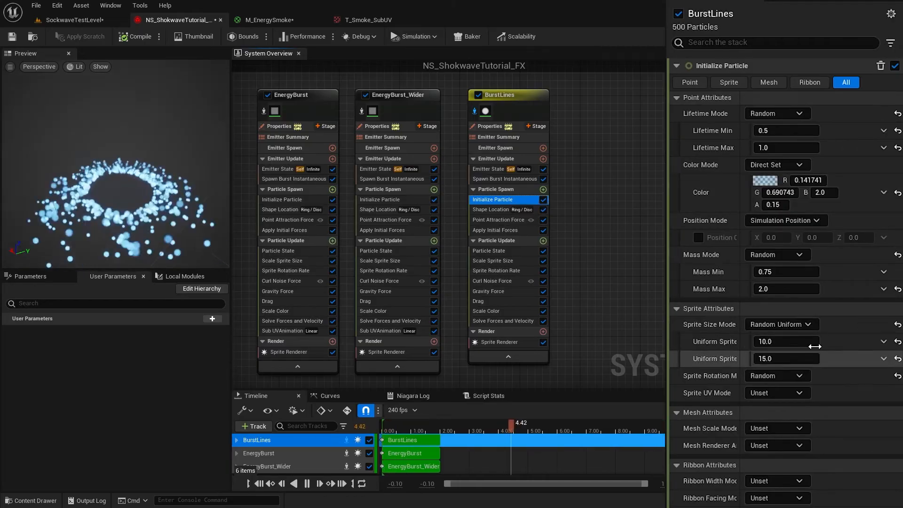
left_click(776, 324)
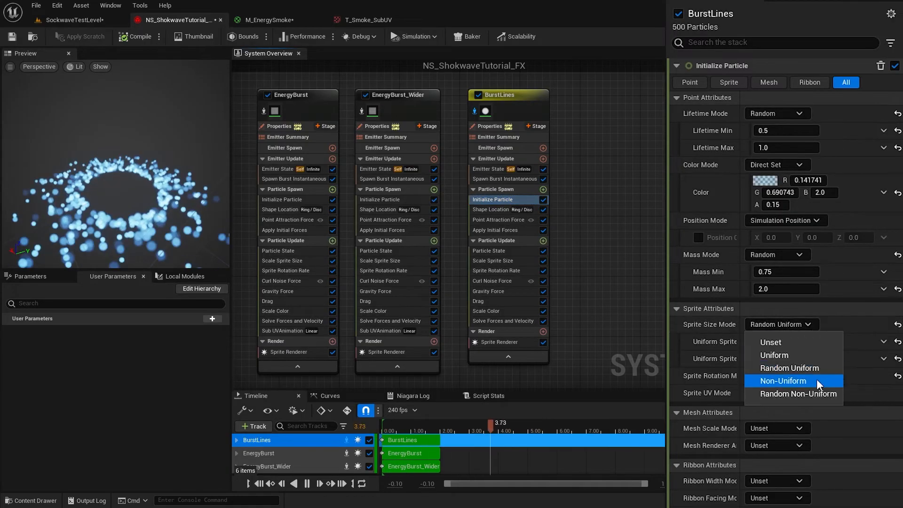
key("Escape")
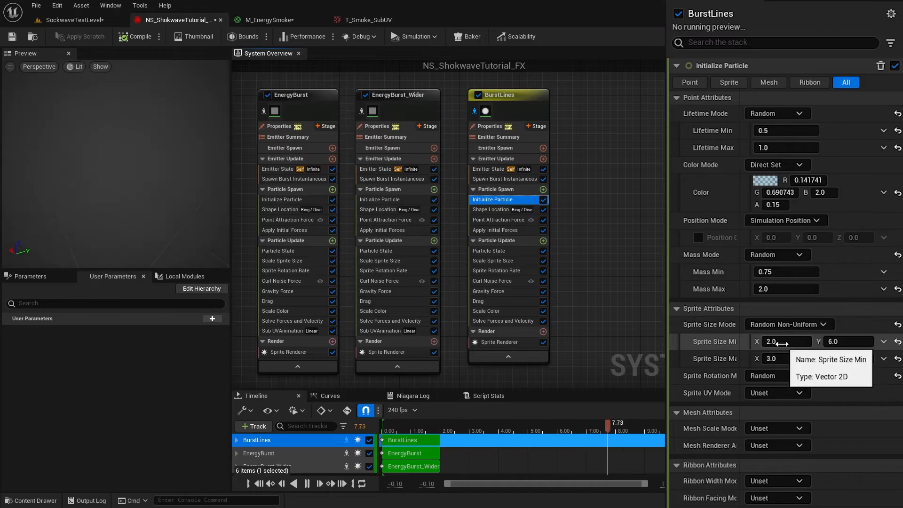
left_click(782, 342)
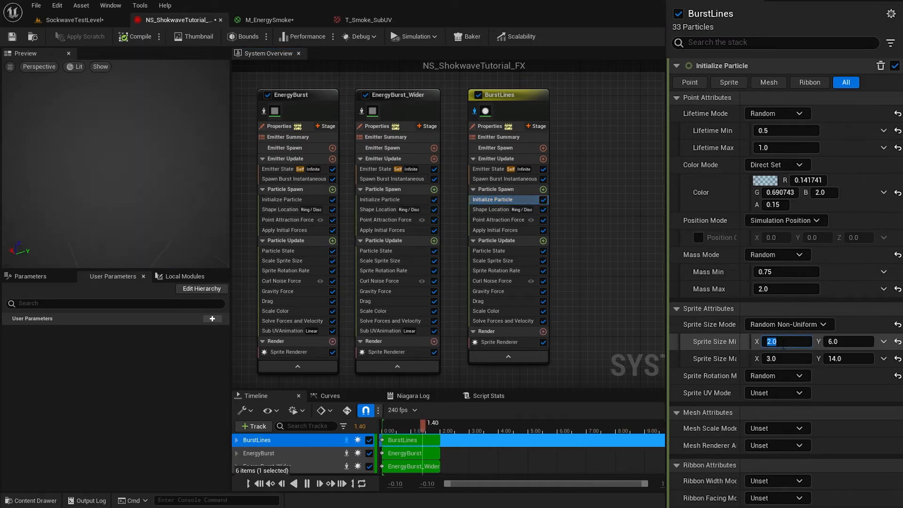
type("1")
key("Tab")
type("1")
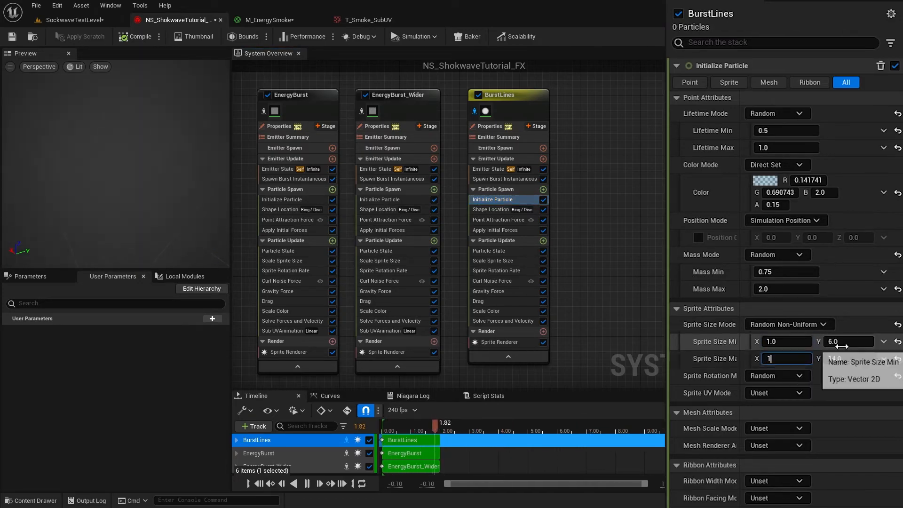
key("Tab")
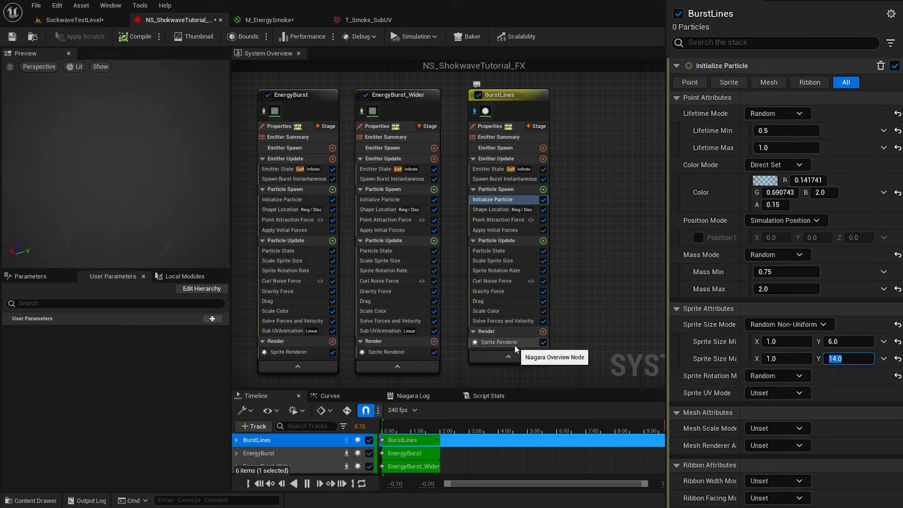
- Set the BurstLines Sprite Renderer alignment to Velocity Aligned
left_click(514, 345)
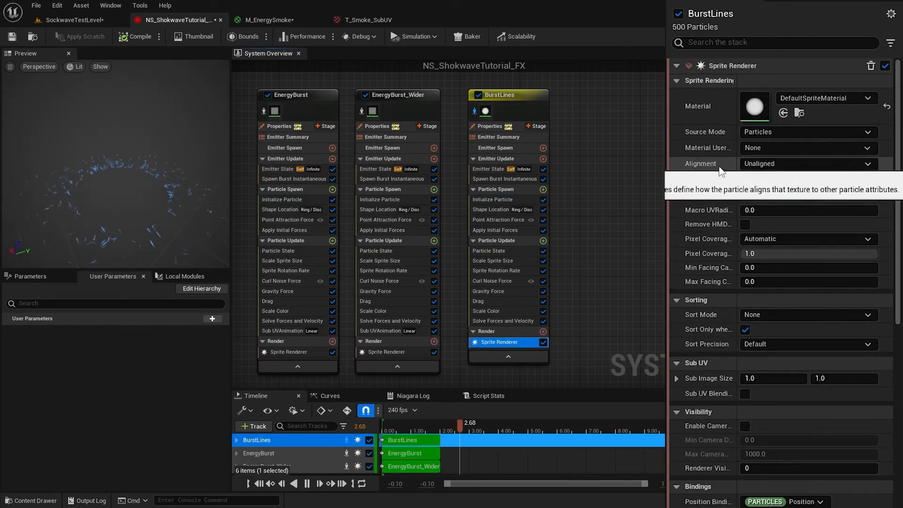
left_click(804, 163)
left_click(713, 186)
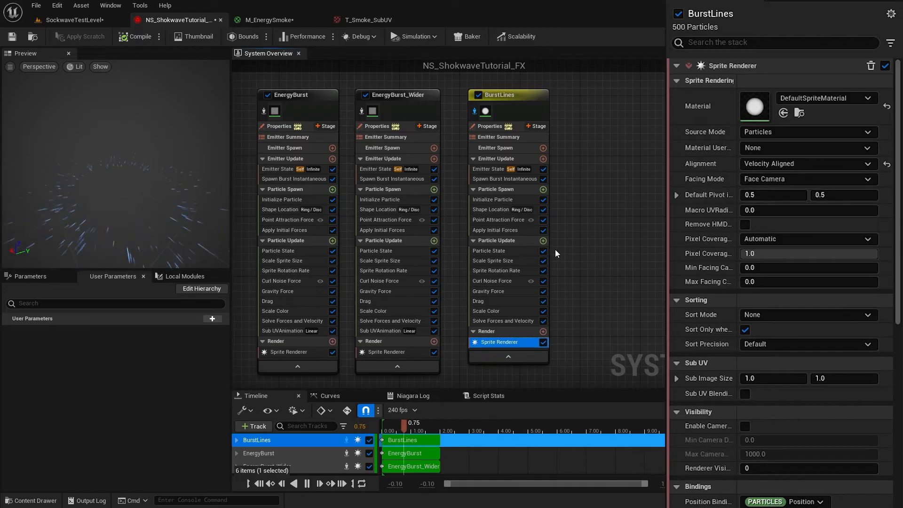
- Adjust BurstLines' ring radius and start setting its Point Attraction strength to -80
left_click(490, 210)
left_click(764, 149)
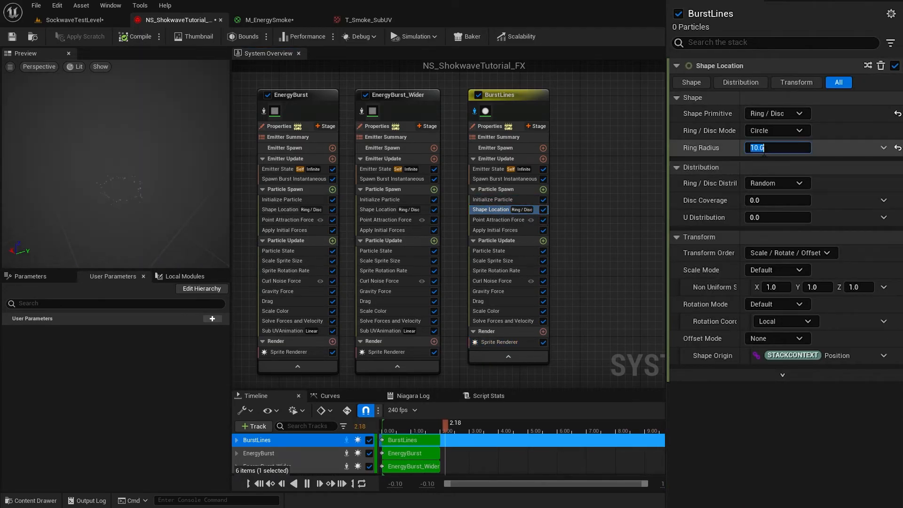
key("Return")
left_click(498, 219)
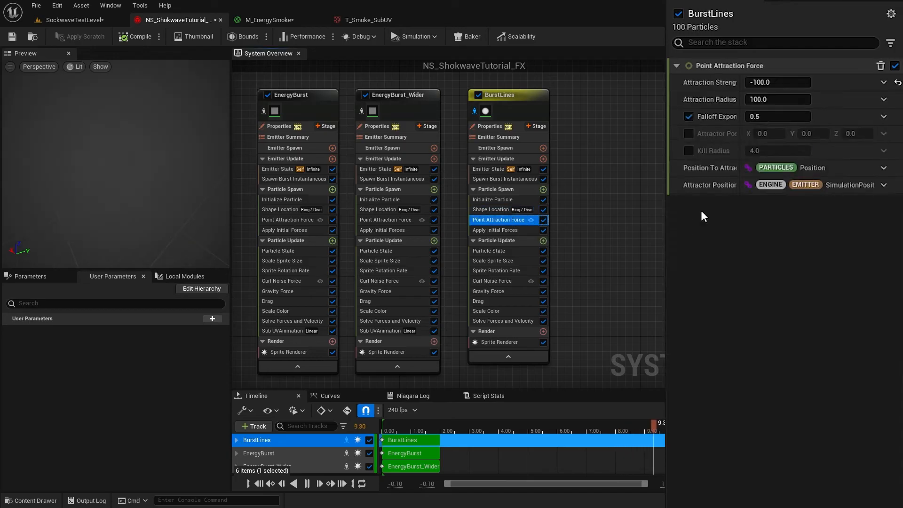
left_click(772, 82)
type("0")
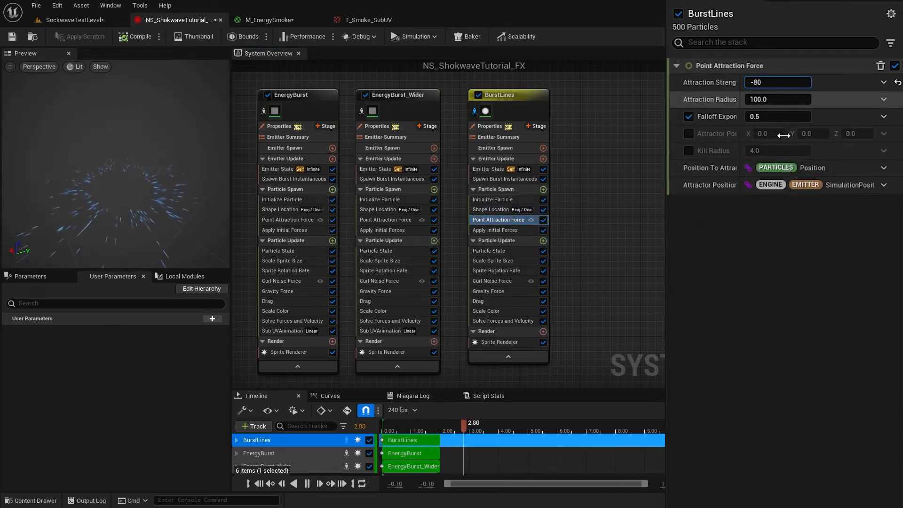
- Switch BurstLines' Scale Sprite Size to Non-Uniform Curve mode with separate X and Y curves
left_click(518, 262)
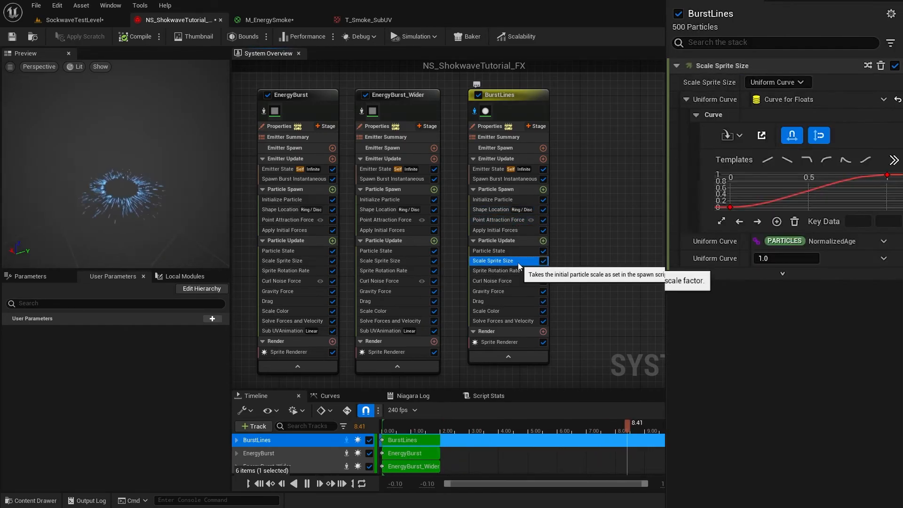
left_click(795, 83)
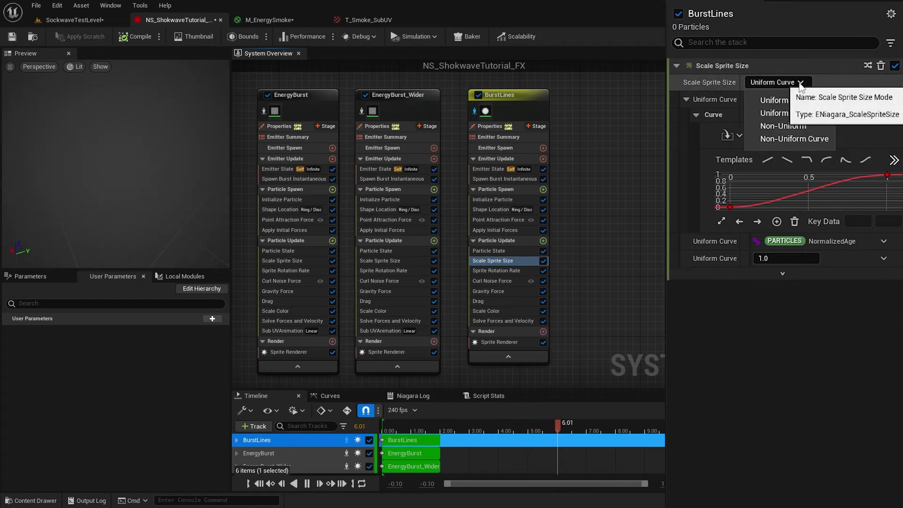
left_click(814, 138)
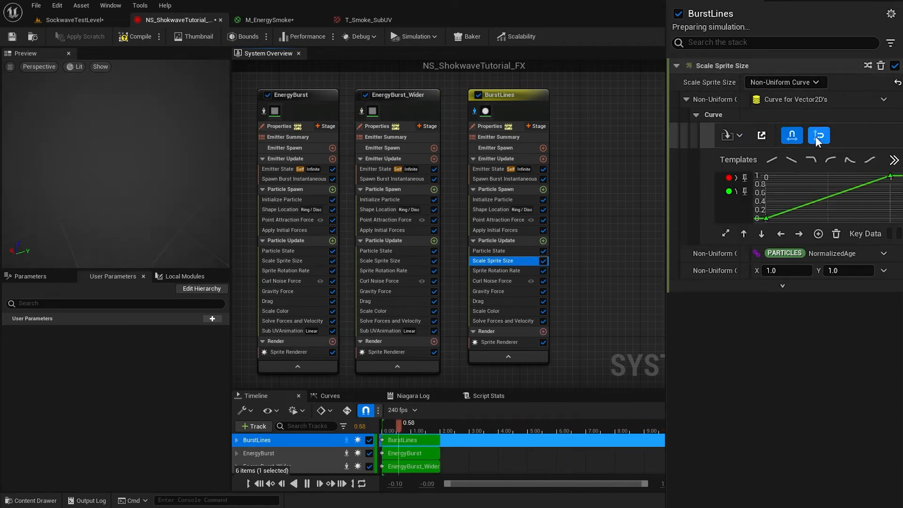
left_click_drag(668, 224, 607, 224)
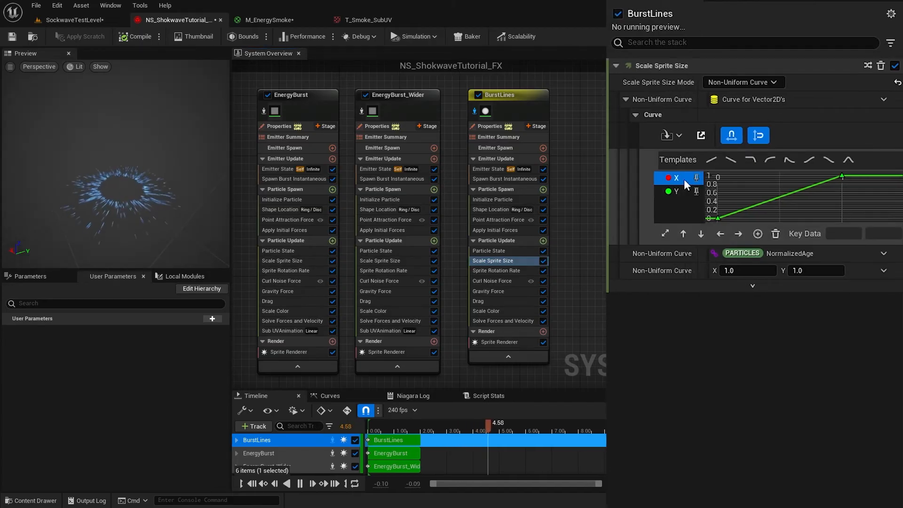
- Set the X scale curve's first key to 1.0 so width stays constant
left_click(698, 178)
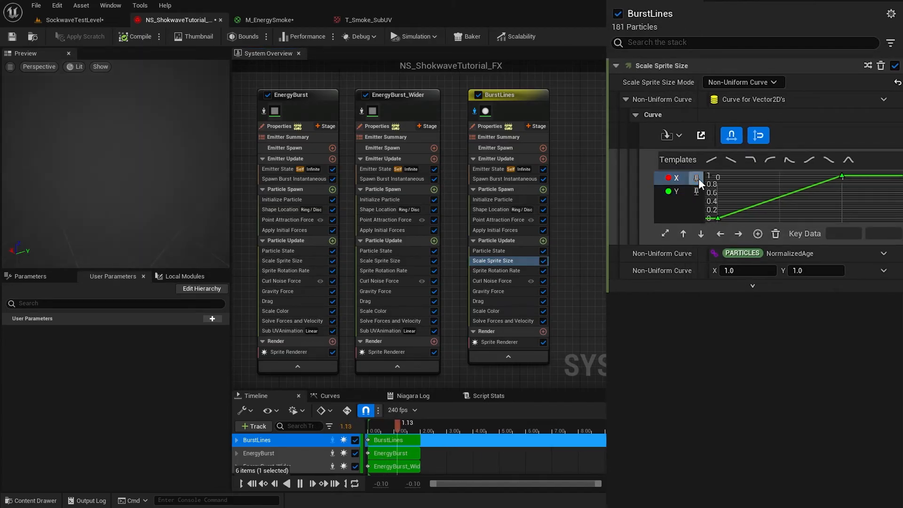
left_click(698, 178)
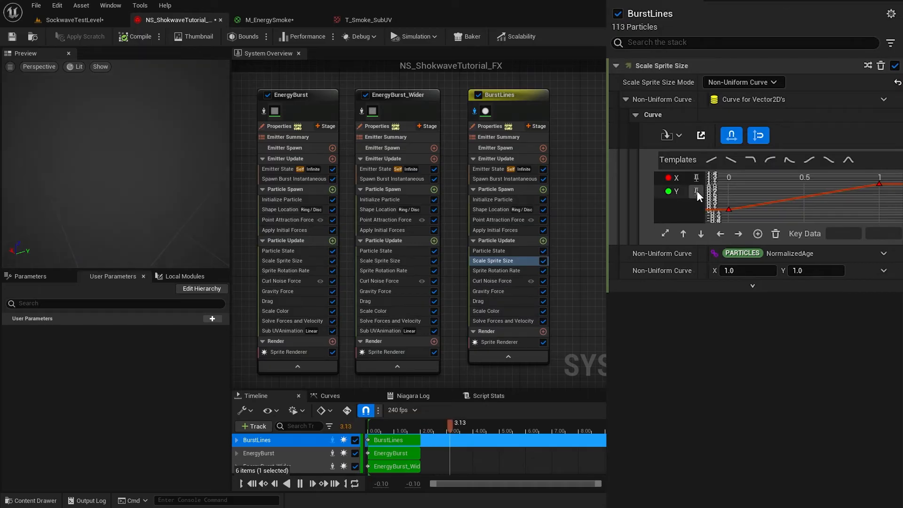
left_click(696, 193)
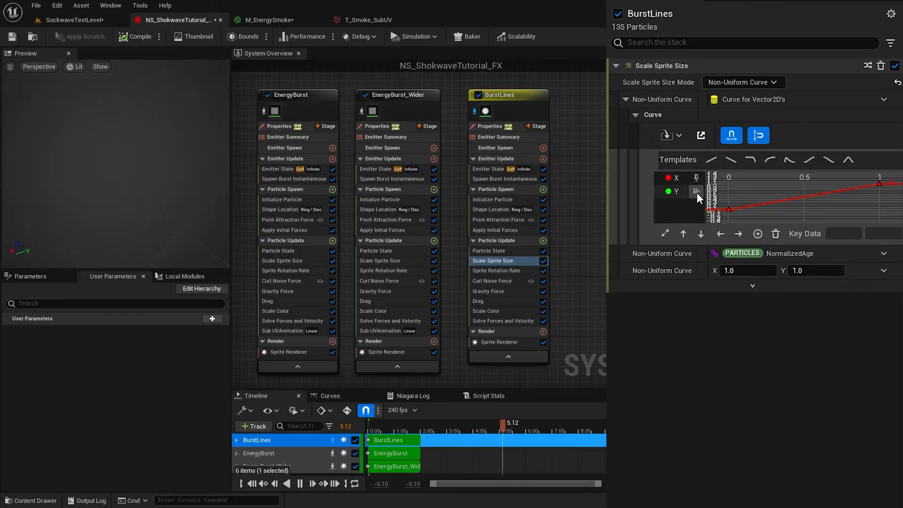
left_click(696, 193)
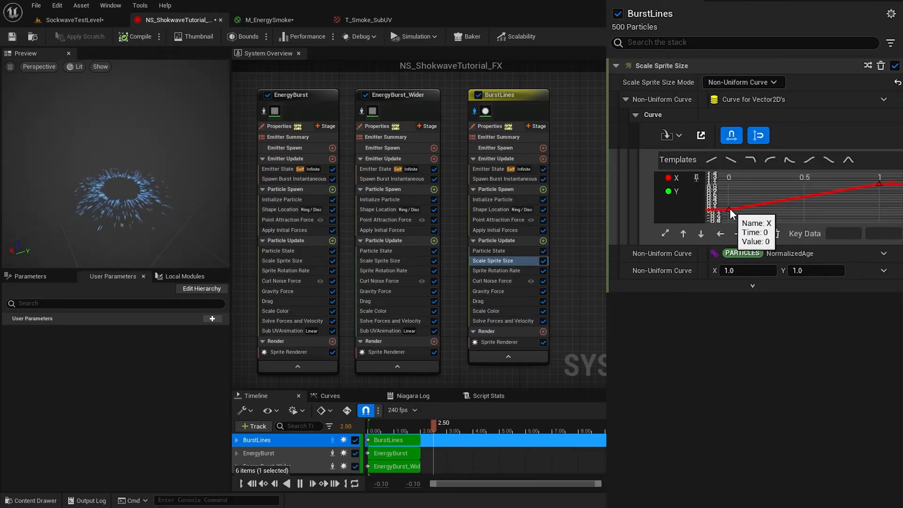
left_click(729, 210)
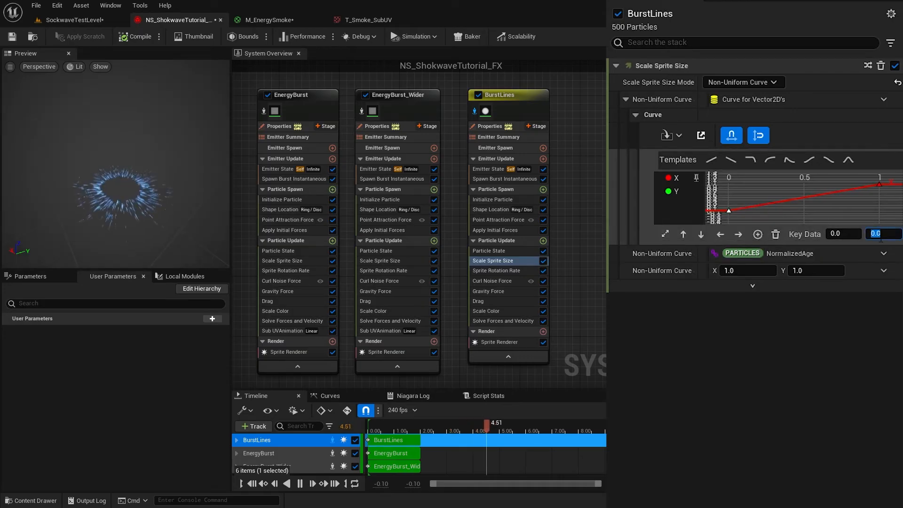
type("1")
key("Return")
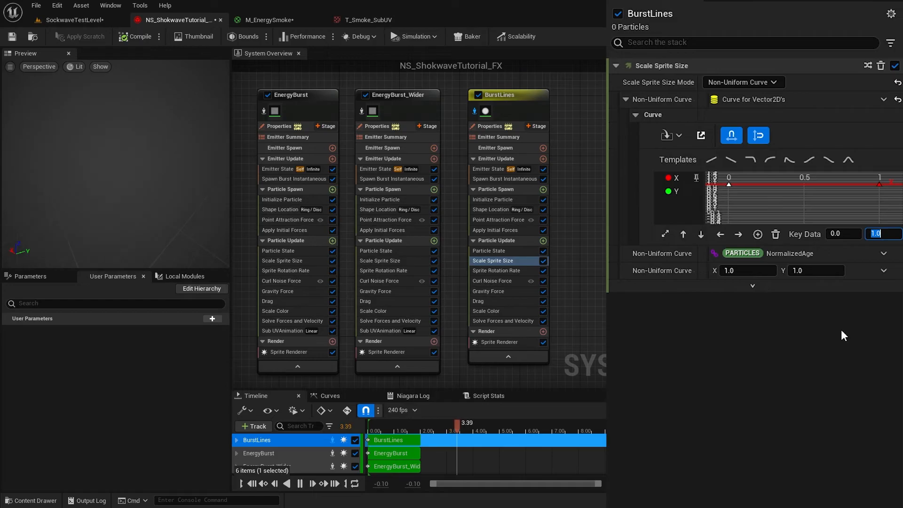
- Set the Y scale curve's first key to 0.1 so height grows over age
left_click(693, 192)
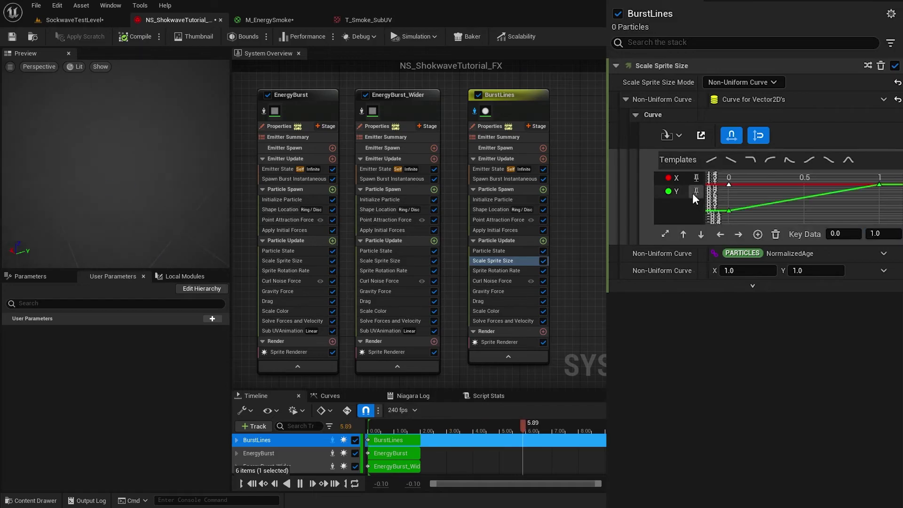
left_click(728, 211)
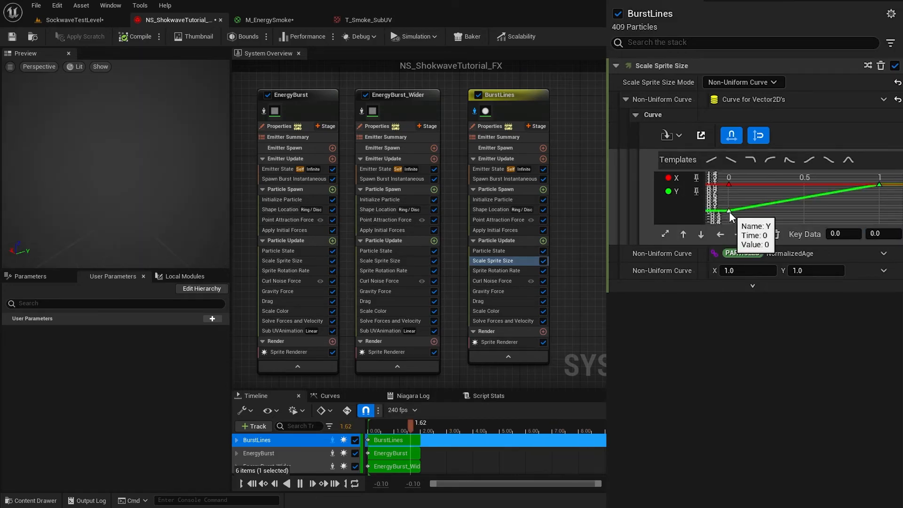
left_click(875, 234)
type(".1")
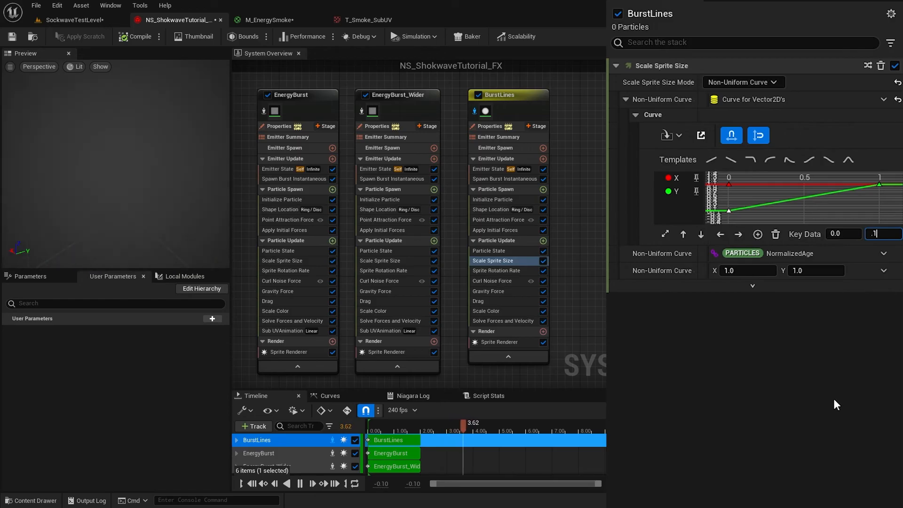
key("Return")
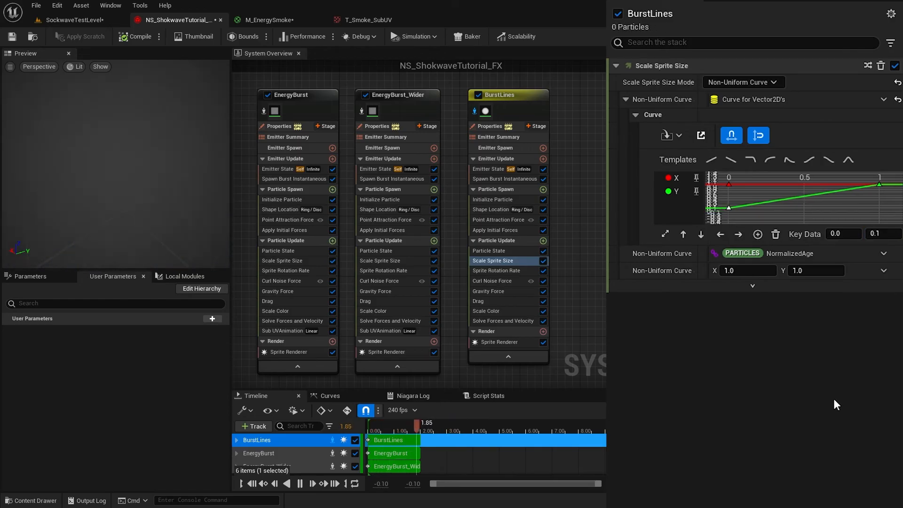
left_click(513, 271)
- Remove Sprite Rotation Rate and Curl Noise Force from BurstLines and set Gravity Z to 5
key("Delete")
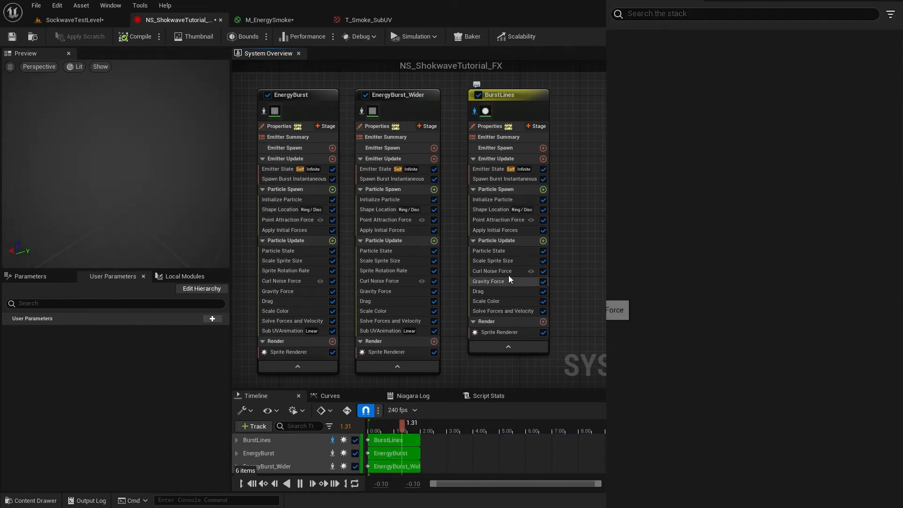
left_click(505, 274)
key("Delete")
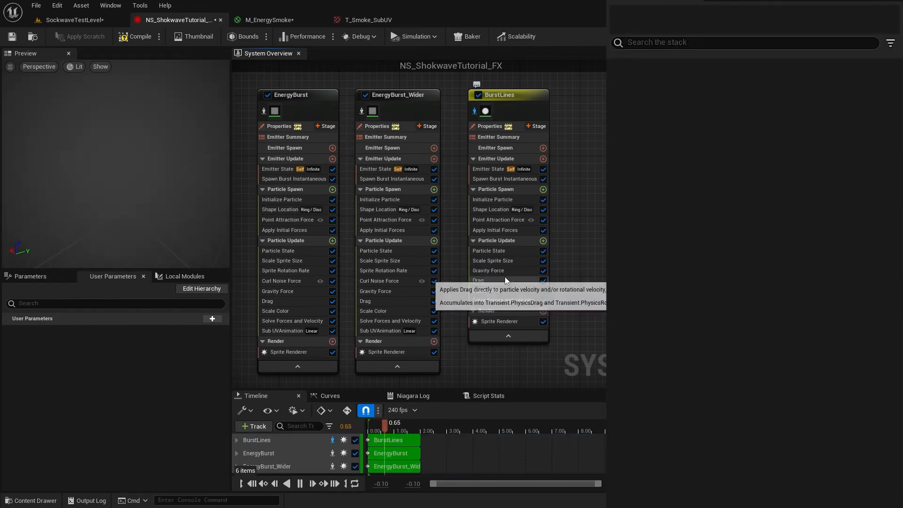
left_click(503, 271)
left_click(839, 83)
type("5")
key("Return")
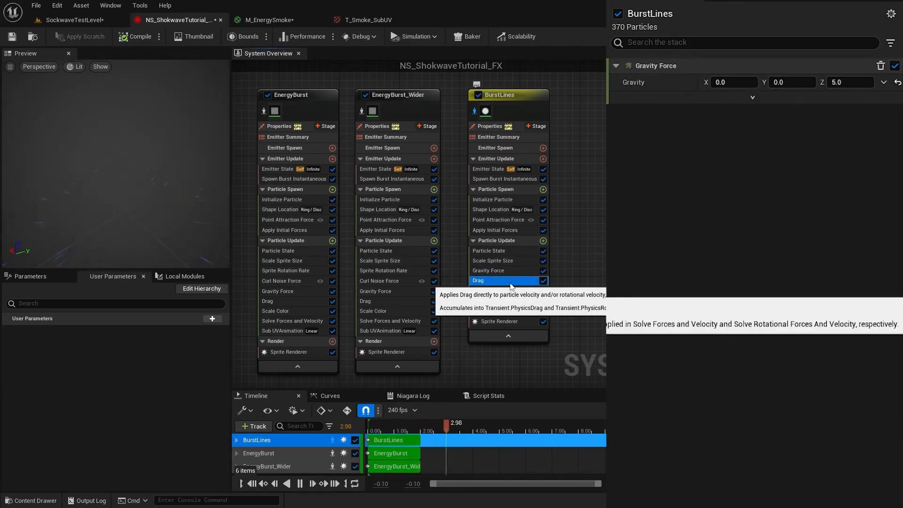
- Make BurstLines colour fully opaque (alpha 1) and set sprite heights from 8 to 16
left_click(495, 281)
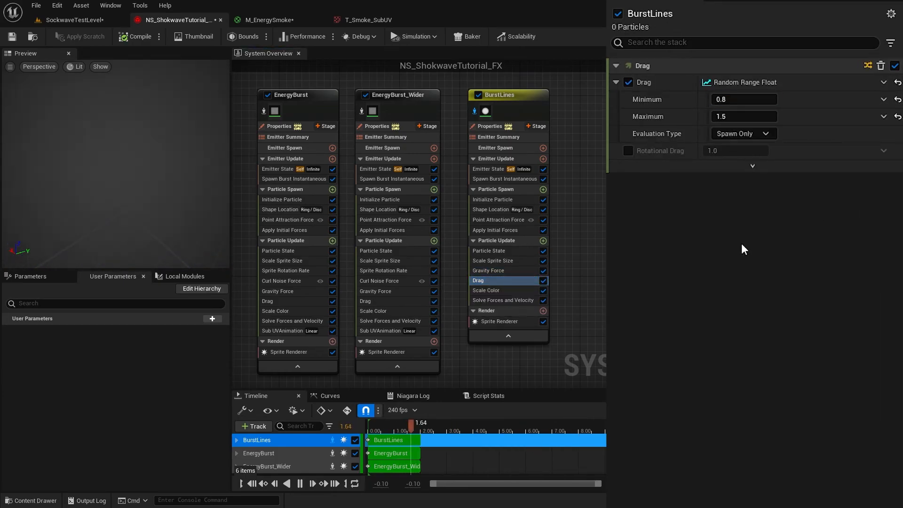
left_click(494, 200)
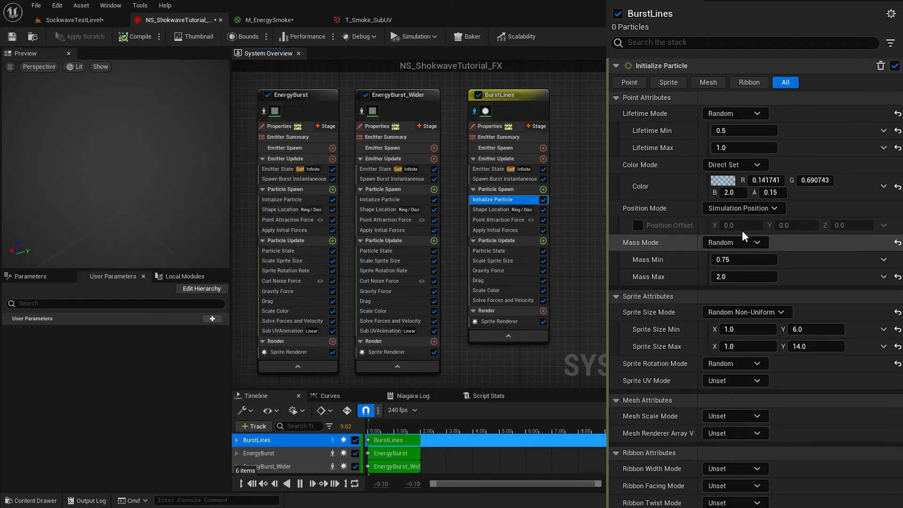
left_click(769, 191)
type("1")
key("Return")
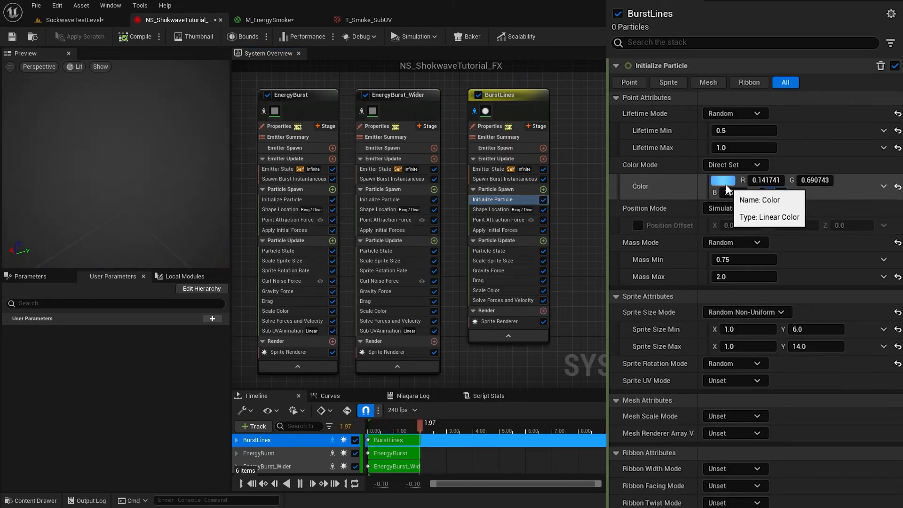
left_click(804, 328)
type("8")
left_click(804, 345)
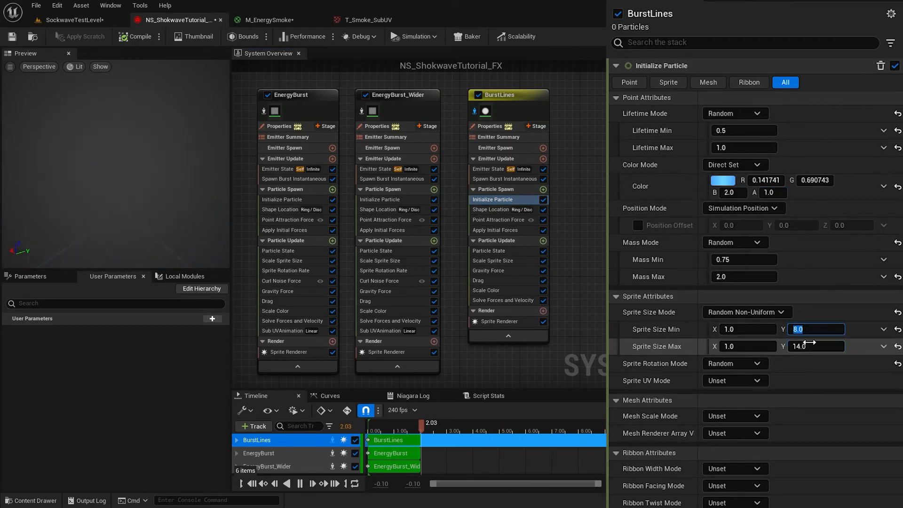
type("16")
key("Return")
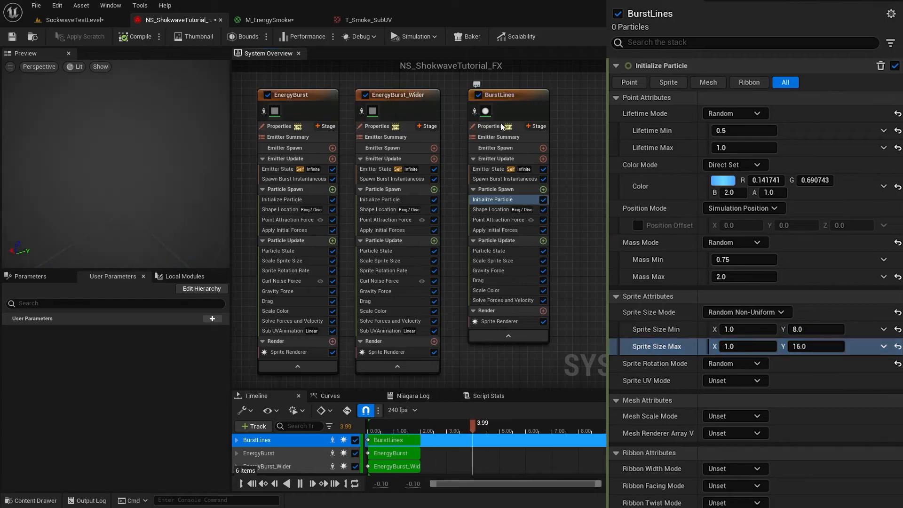
- Set EnergyBurst's Sprite Renderer Sort Order Hint to 1 and check the shockwave in the test level
left_click(64, 21)
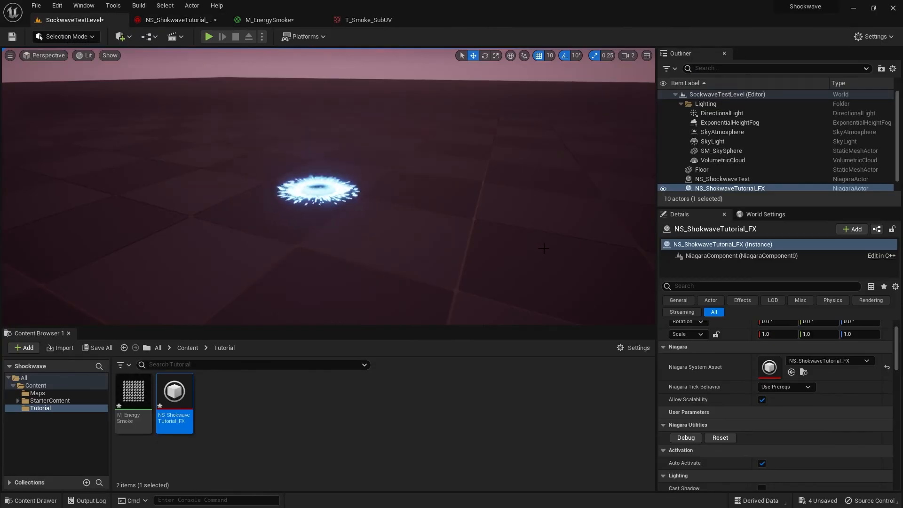
left_click(177, 20)
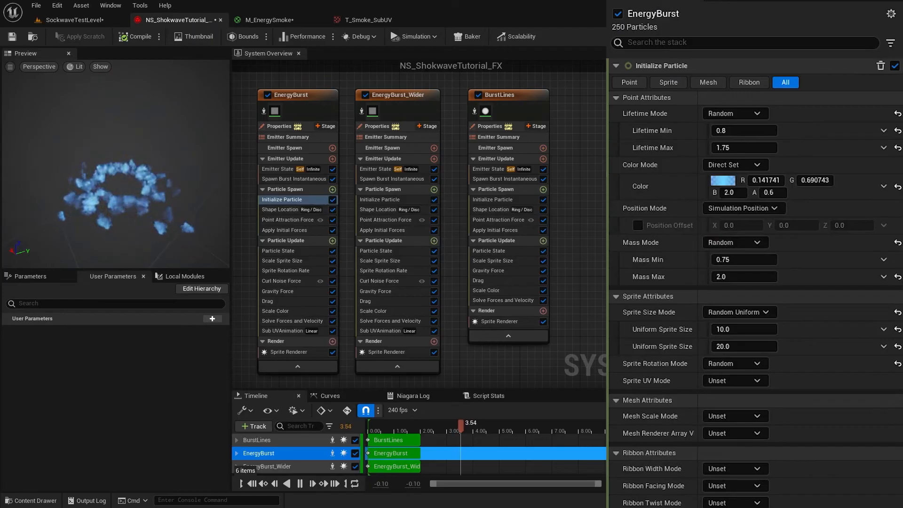
left_click(313, 353)
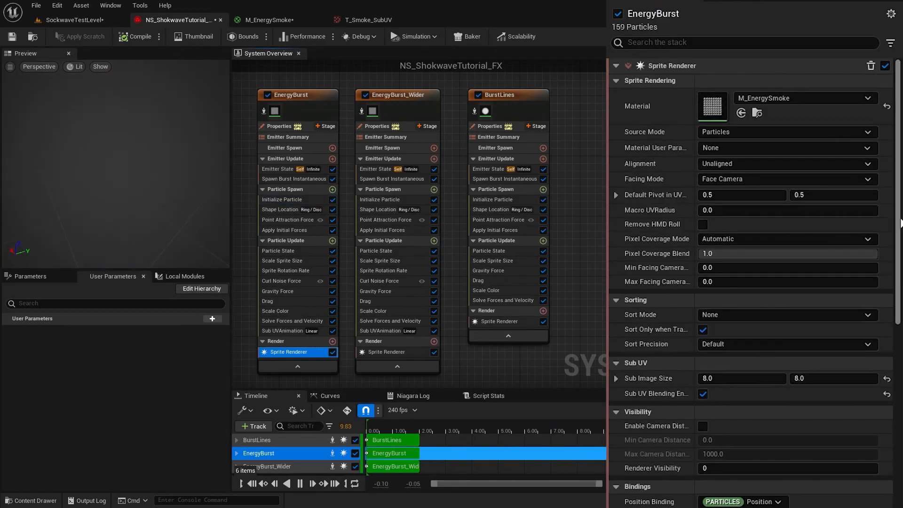
left_click_drag(897, 282, 898, 504)
type("1")
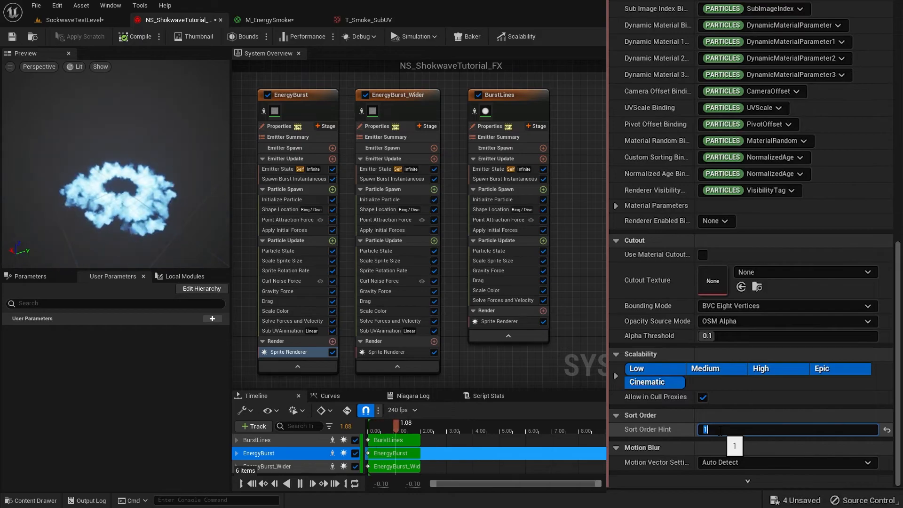
key("Return")
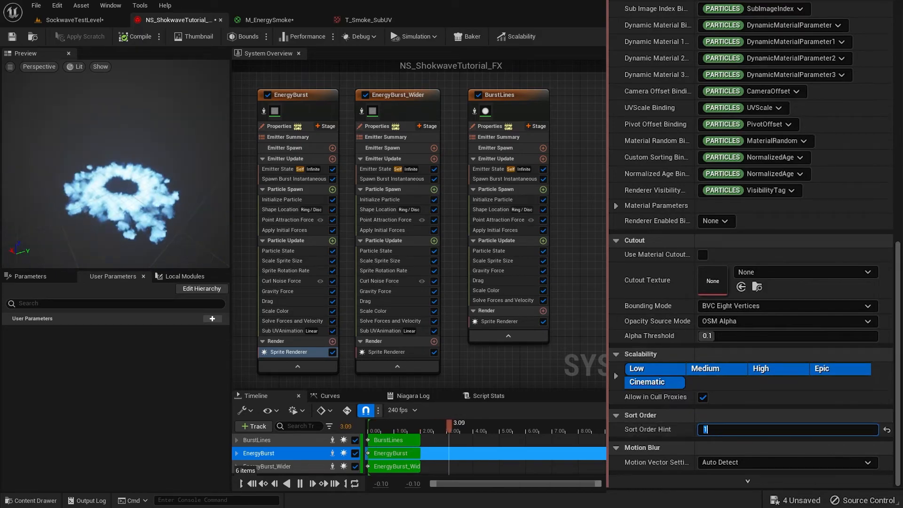
left_click(74, 19)
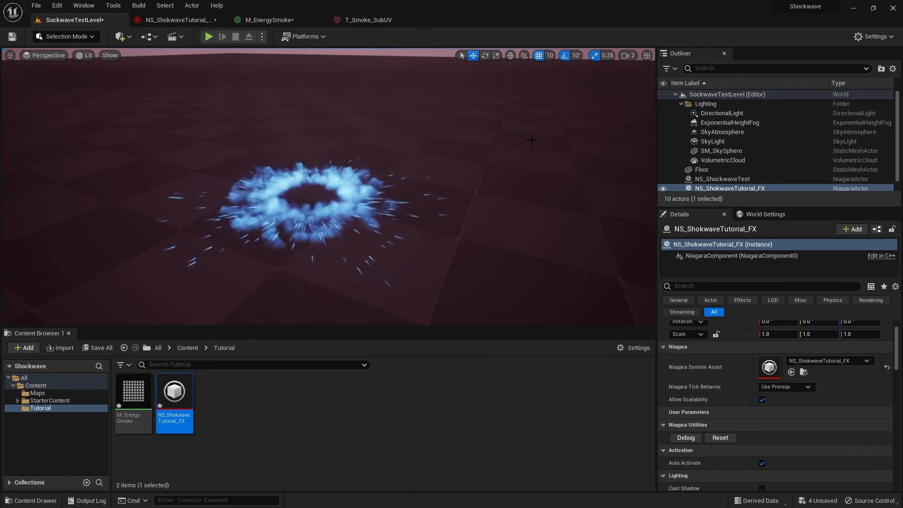
- Duplicate BurstLines and rename the copy Sparks
left_click(177, 19)
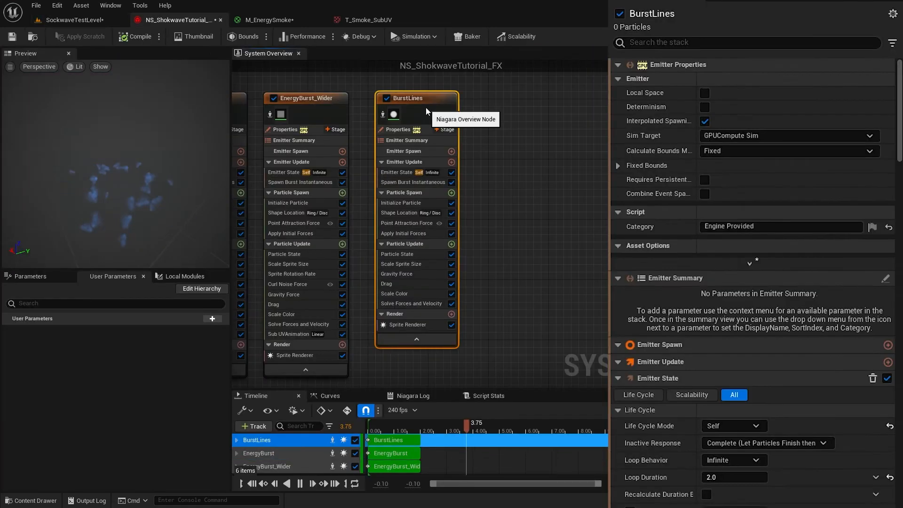
key("ctrl+d")
left_click_drag(426, 107, 531, 108)
key("F2")
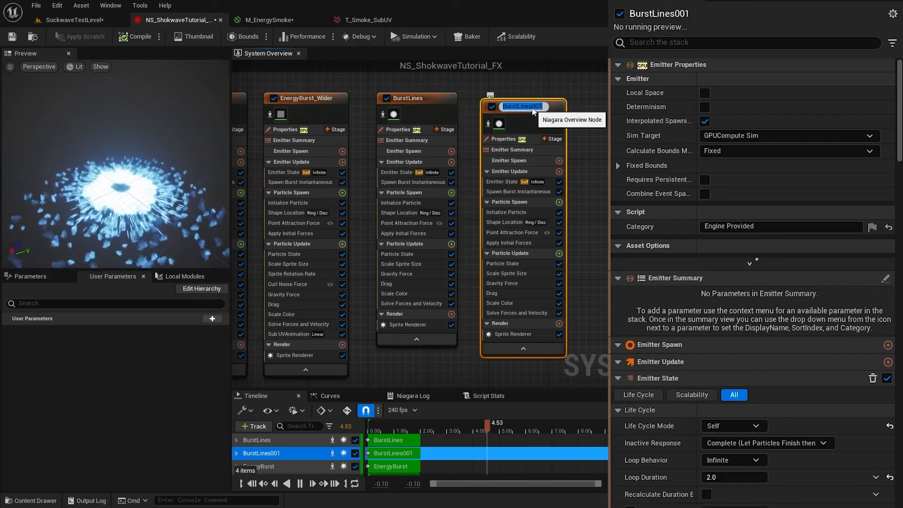
type("Sparks")
key("Return")
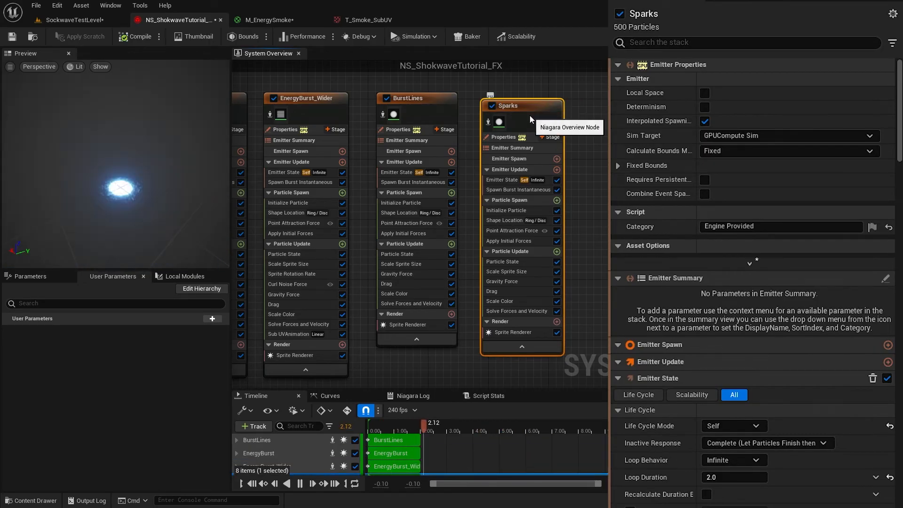
- Give Sparks a burst spawn count of 200 and particle lifetimes of 1–2 s
left_click(509, 182)
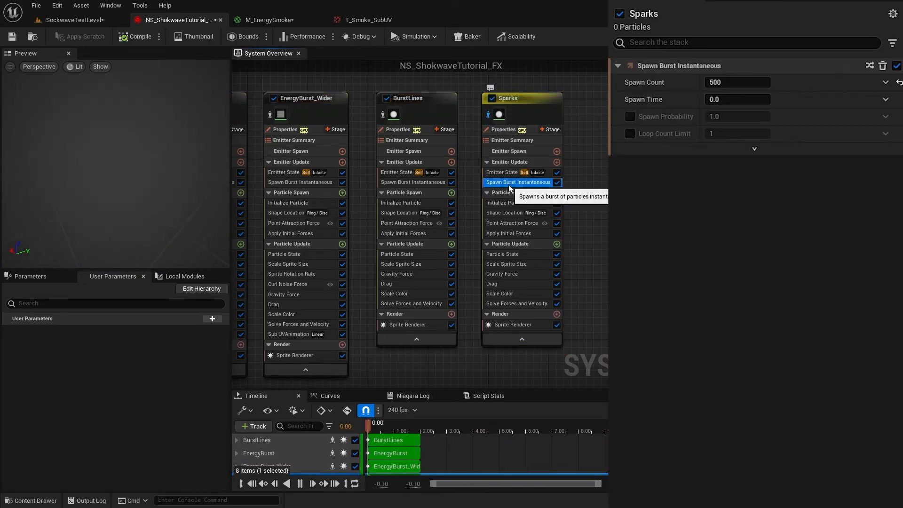
left_click(734, 82)
type("200")
key("Return")
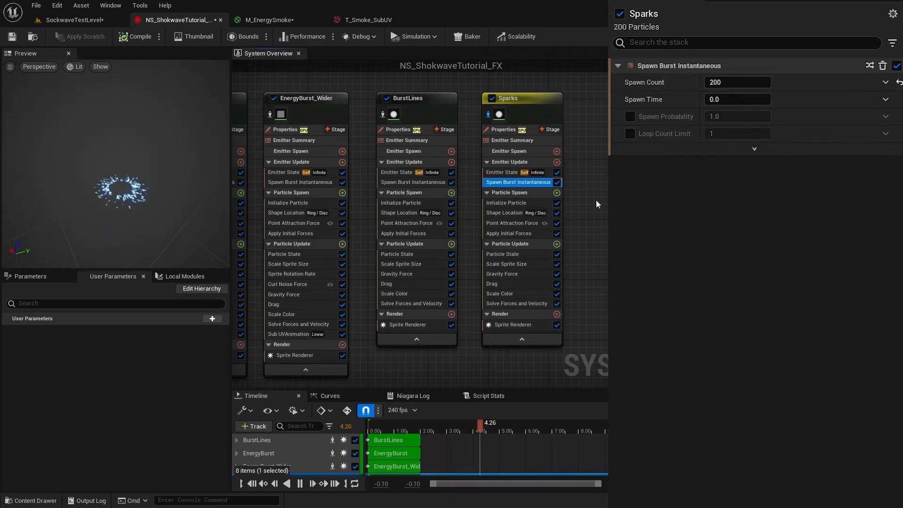
left_click(506, 203)
left_click(734, 131)
type("1")
key("Return")
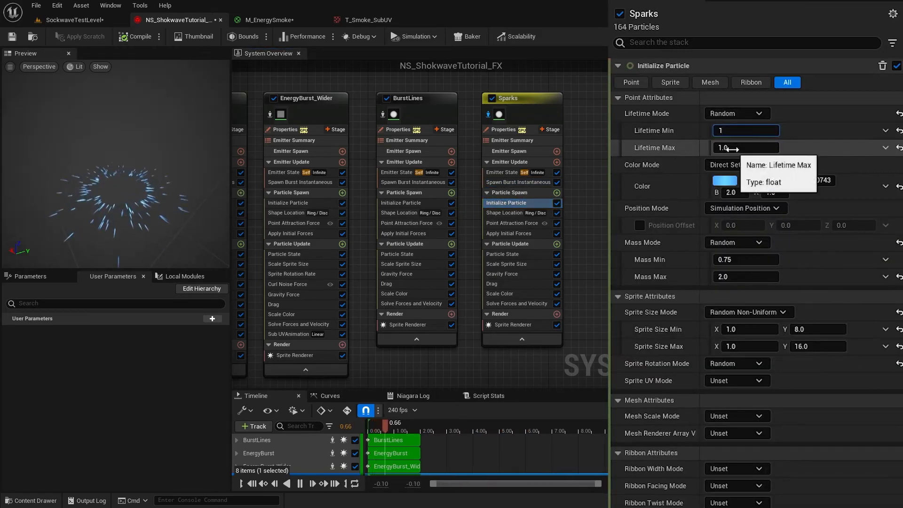
left_click(734, 147)
type("2")
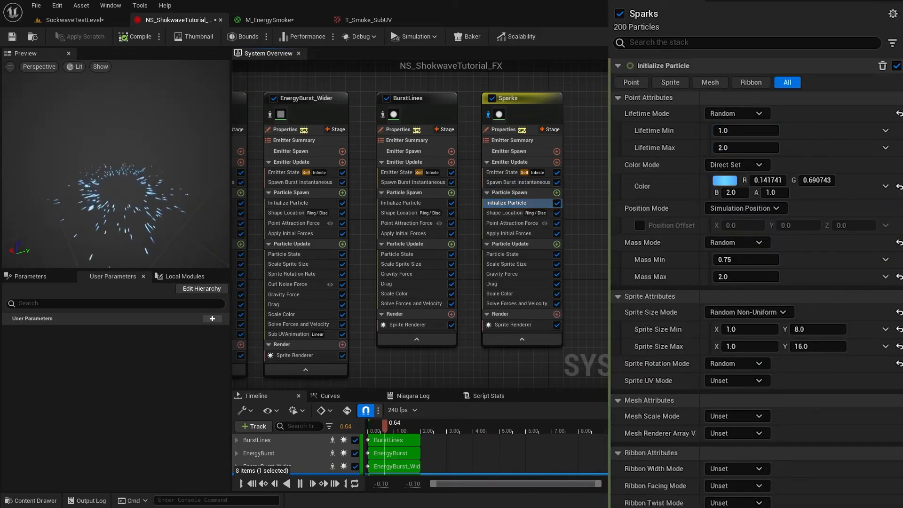
- Make Sparks sprite sizes random uniform from 0.25 to 1.5
left_click(766, 313)
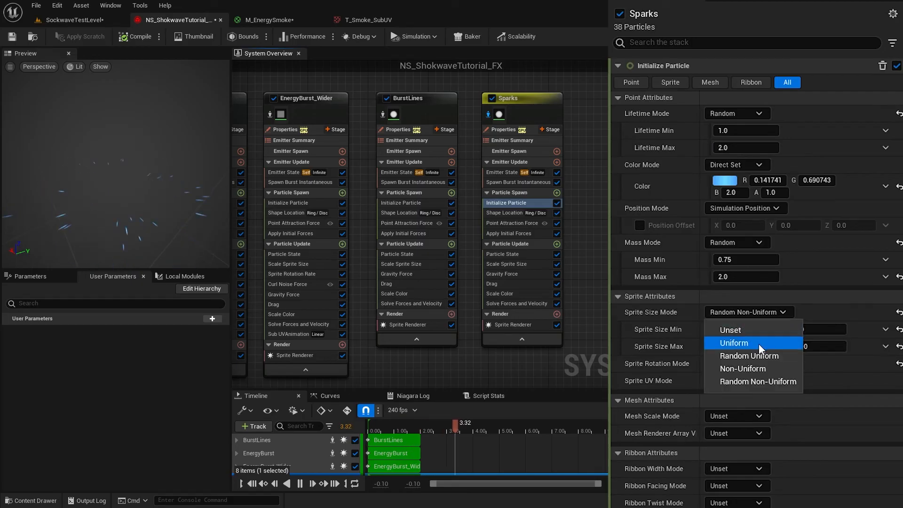
left_click(769, 355)
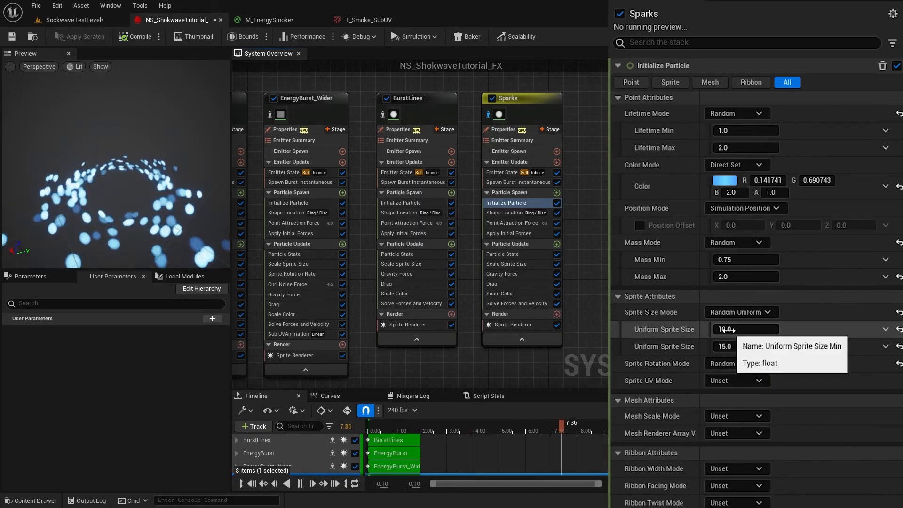
left_click(731, 329)
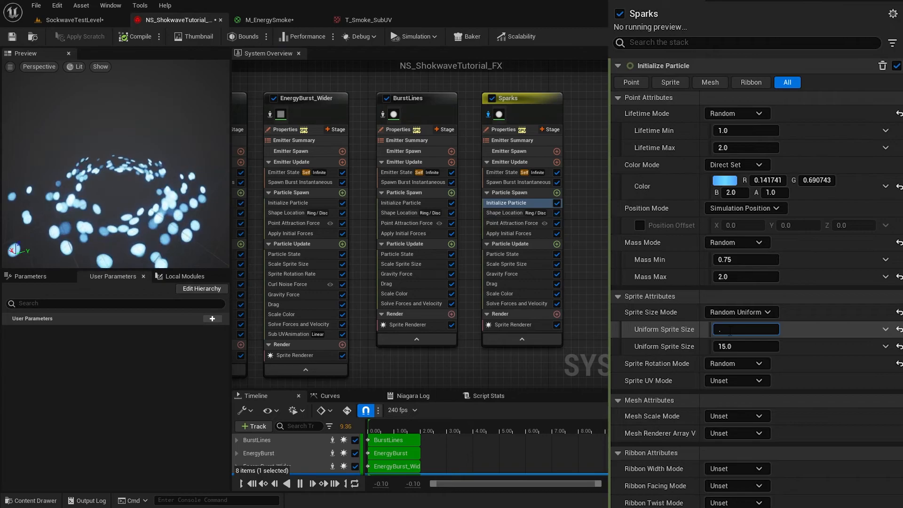
type(".25")
key("Tab")
type("1")
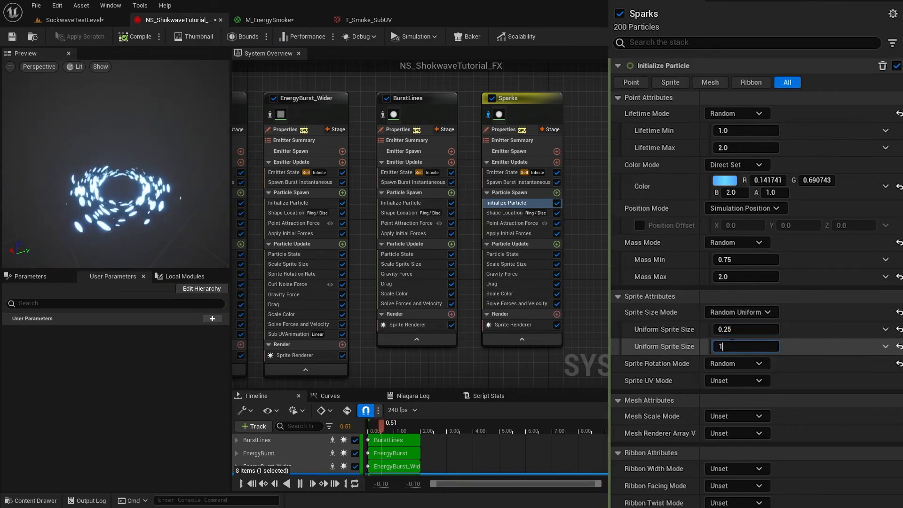
type(".5")
key("Return")
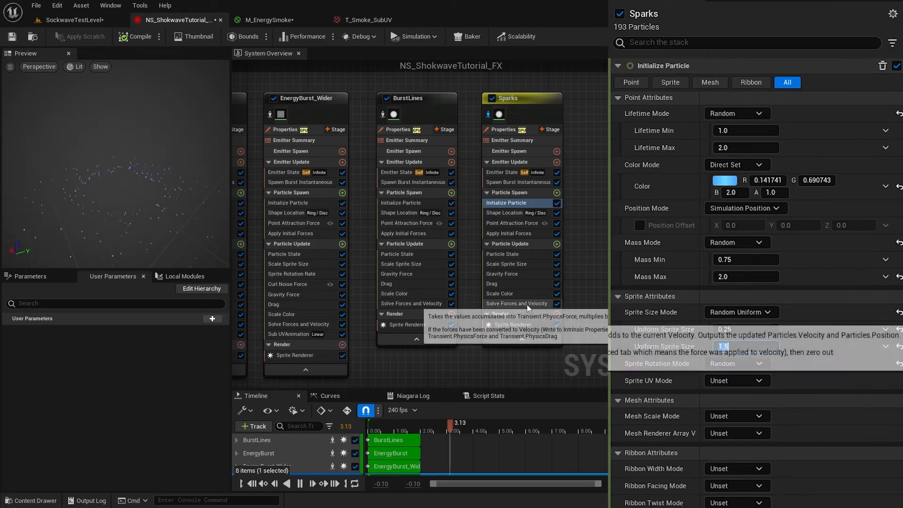
- Change the Sparks Sprite Renderer alignment from Velocity Aligned to Unaligned
left_click(518, 325)
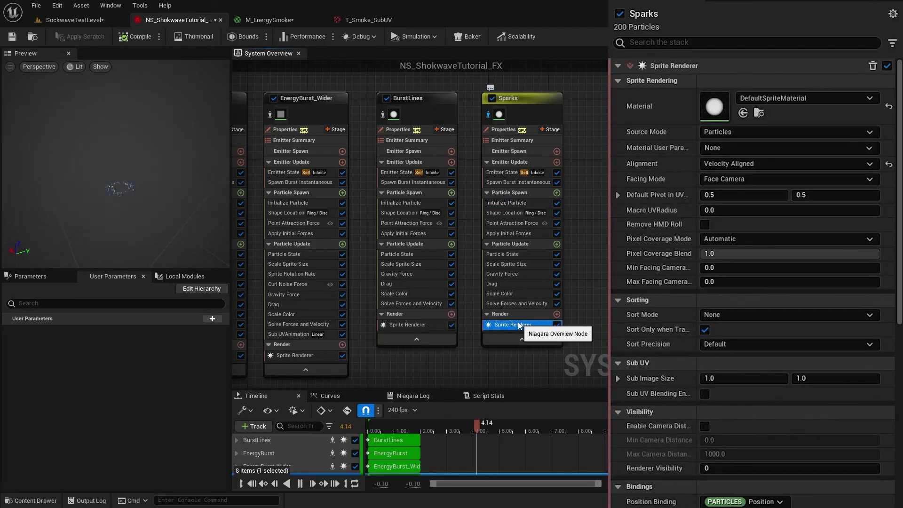
left_click(771, 164)
left_click(758, 178)
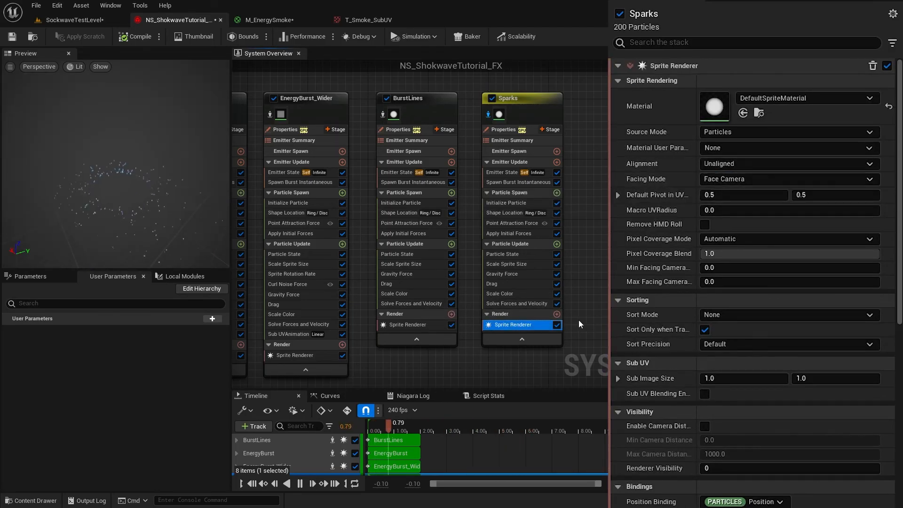
left_click(526, 223)
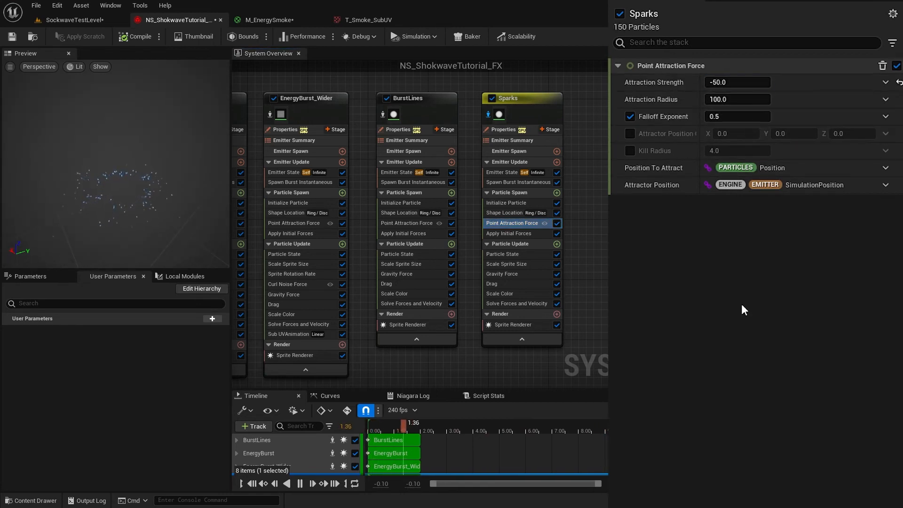
- Add an Add Velocity module at Z 80 to Sparks spawn and set Gravity Force Z to -200
left_click(556, 192)
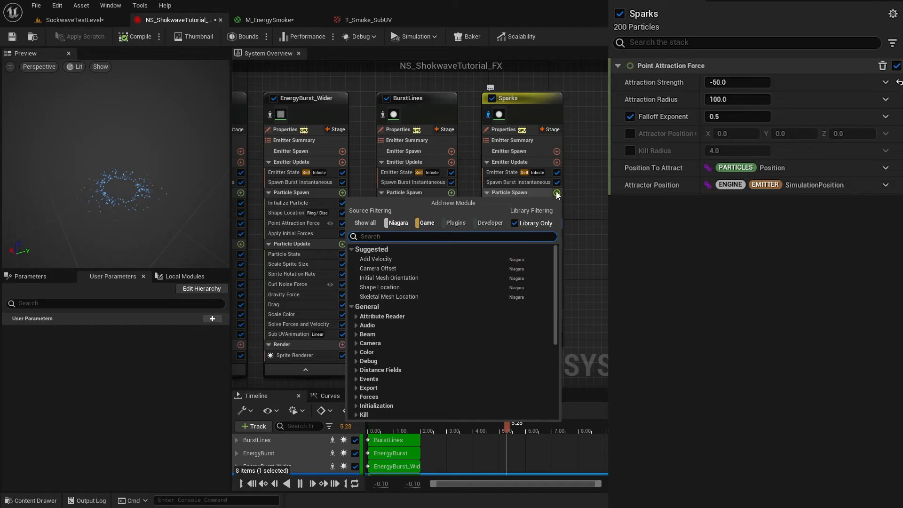
left_click(390, 260)
type("8")
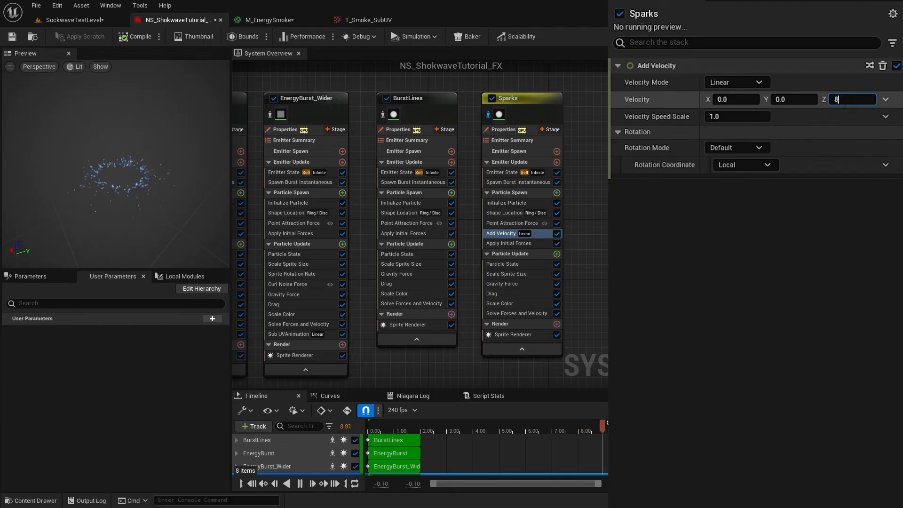
type("0.0")
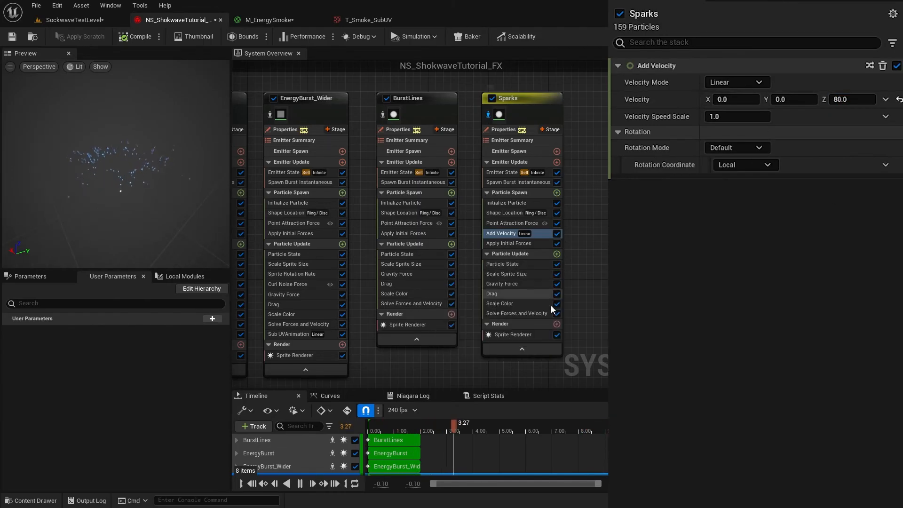
left_click(536, 285)
type("-200")
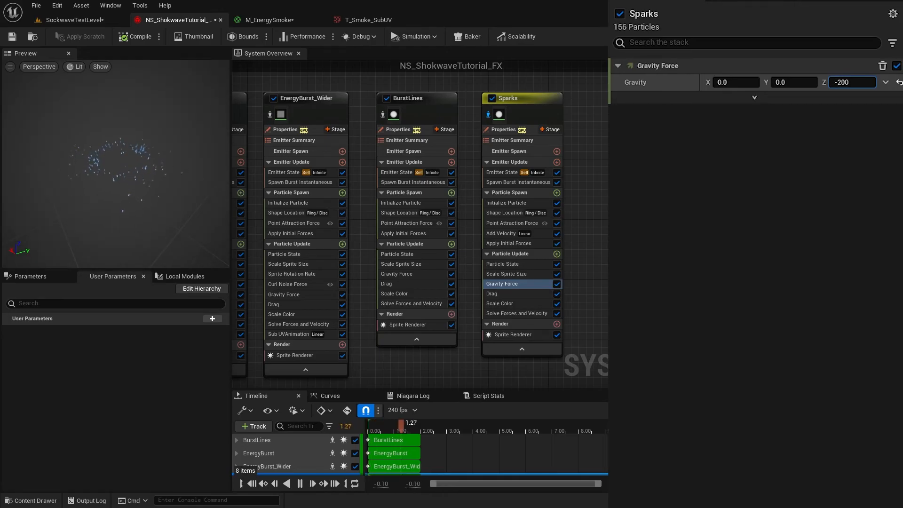
key("Return")
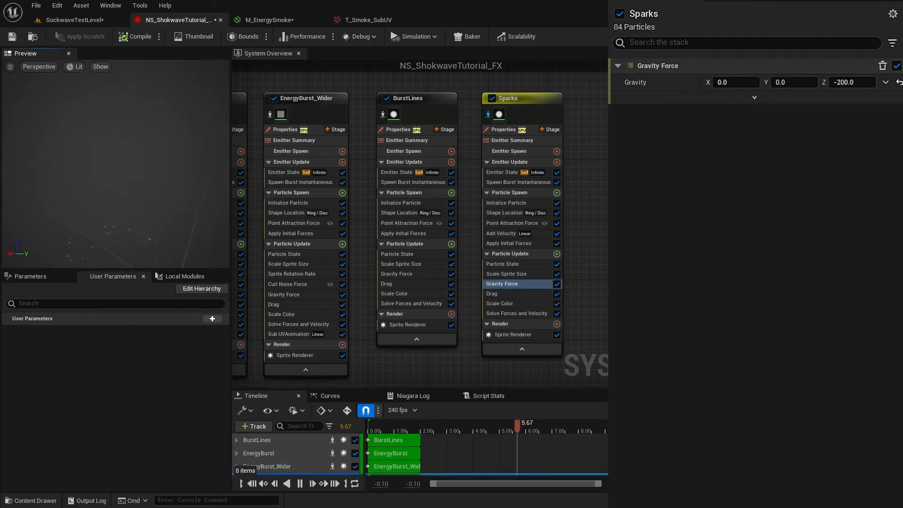
- Randomize Sparks drag between a minimum of 0.4 and a maximum of 1.0
left_click(491, 293)
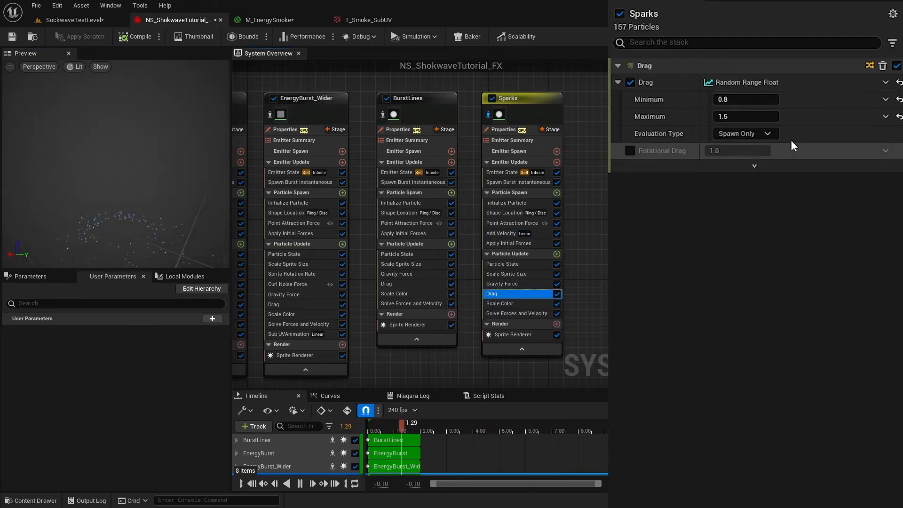
double_click(744, 99)
type("0.1")
key("Tab")
left_click(753, 250)
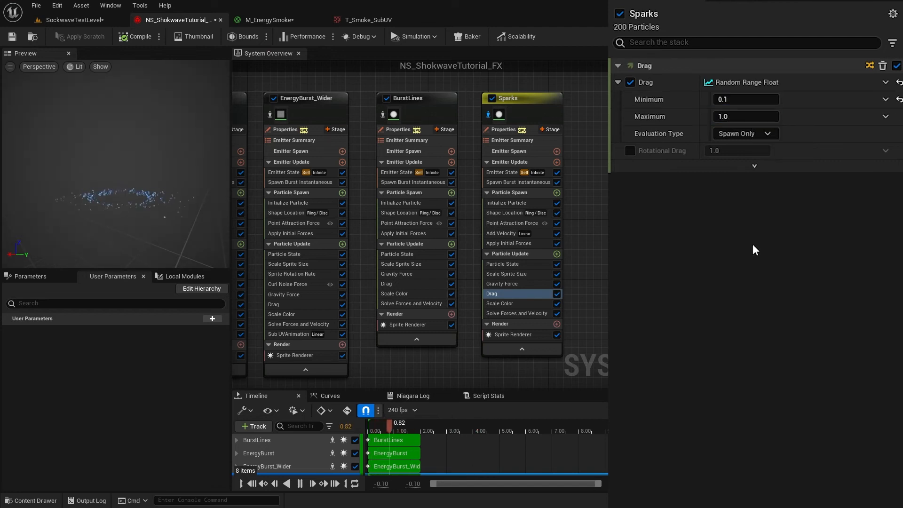
- Add a Collision module to Sparks update with restitution 0.4 and friction 0.05
left_click(557, 253)
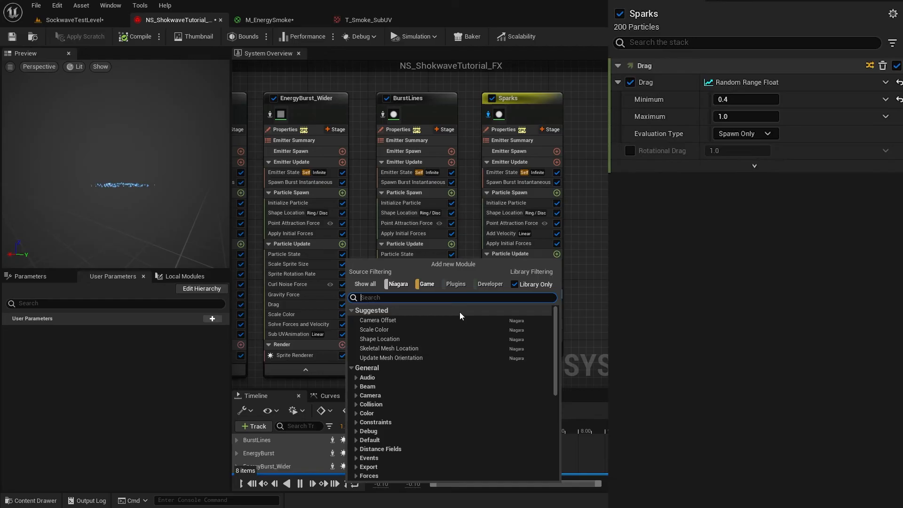
type("collision")
key("Return")
left_click(723, 255)
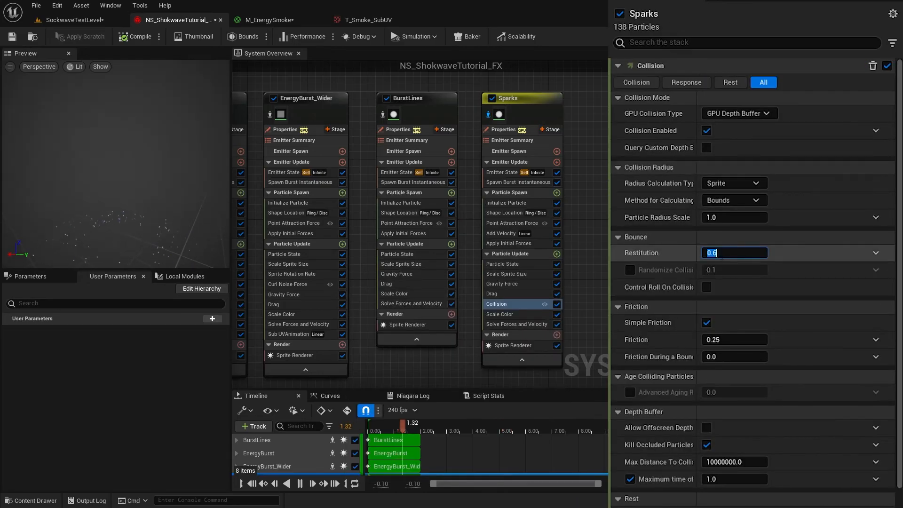
type("0.4")
key("Return")
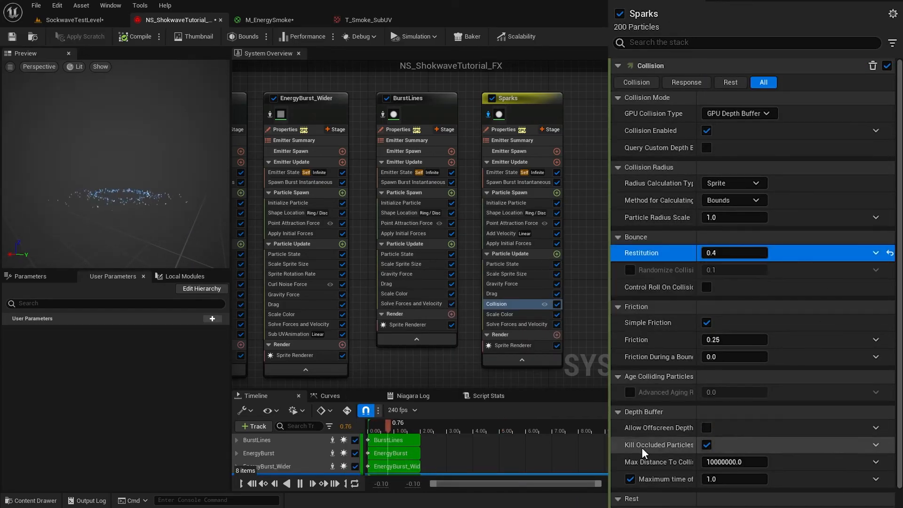
left_click(726, 340)
type(".05")
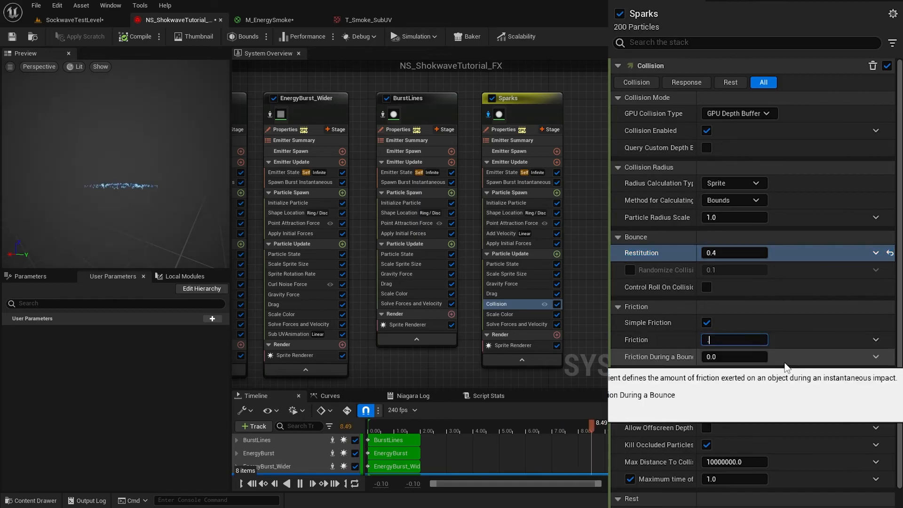
key("Return")
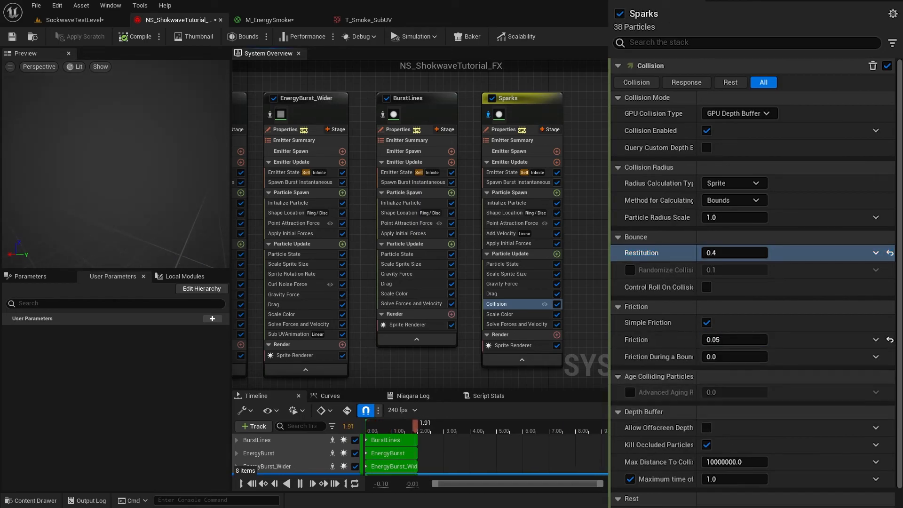
left_click(510, 316)
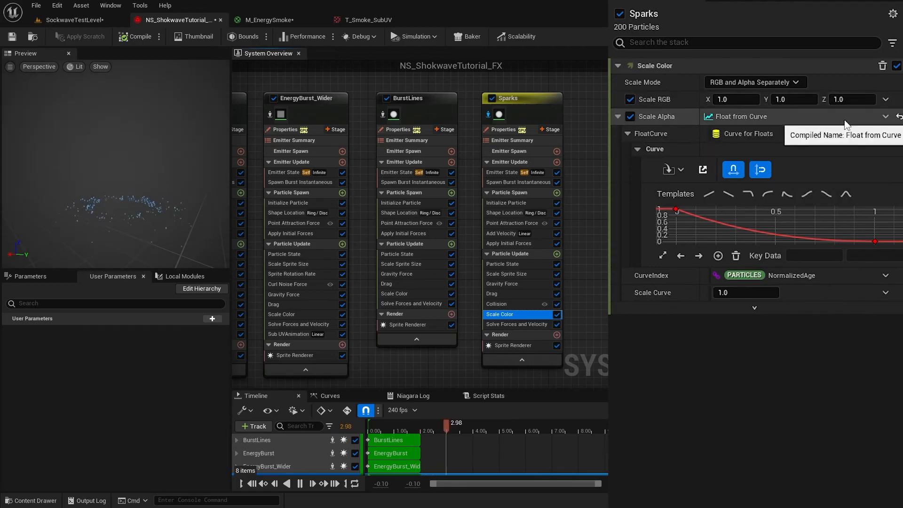
- Drive Sparks' Scale RGB from a float curve using the Smooth Ramp Down template
left_click(886, 99)
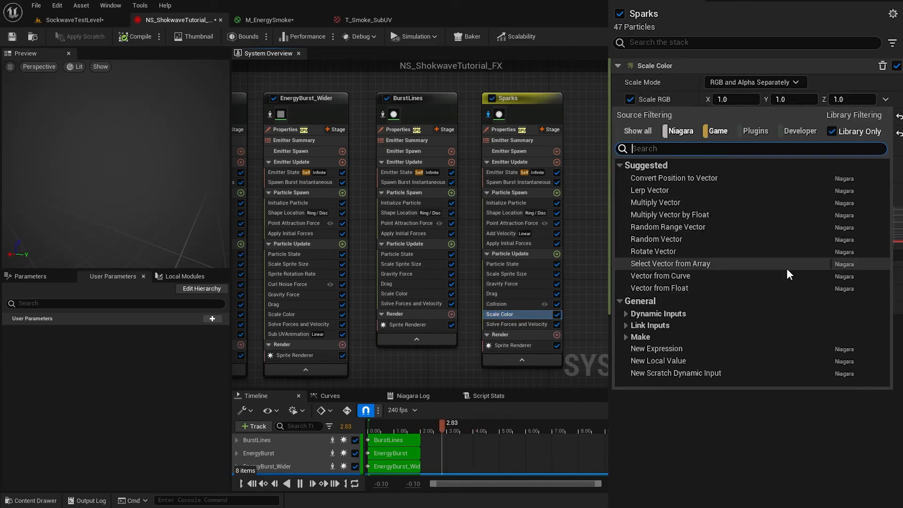
type("floa")
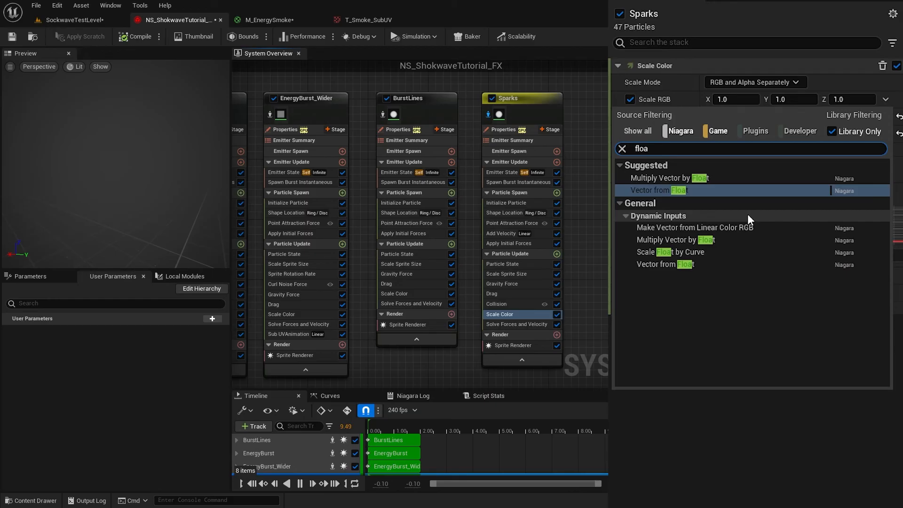
left_click(723, 192)
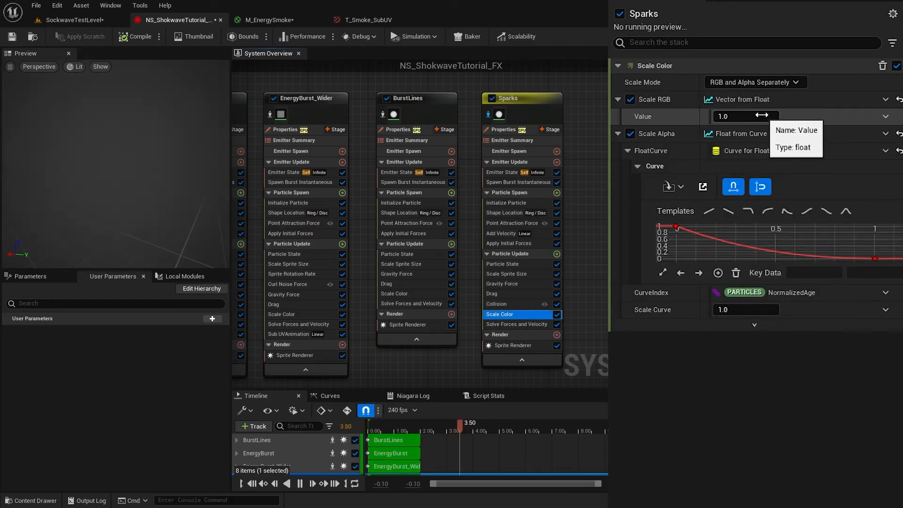
left_click(886, 118)
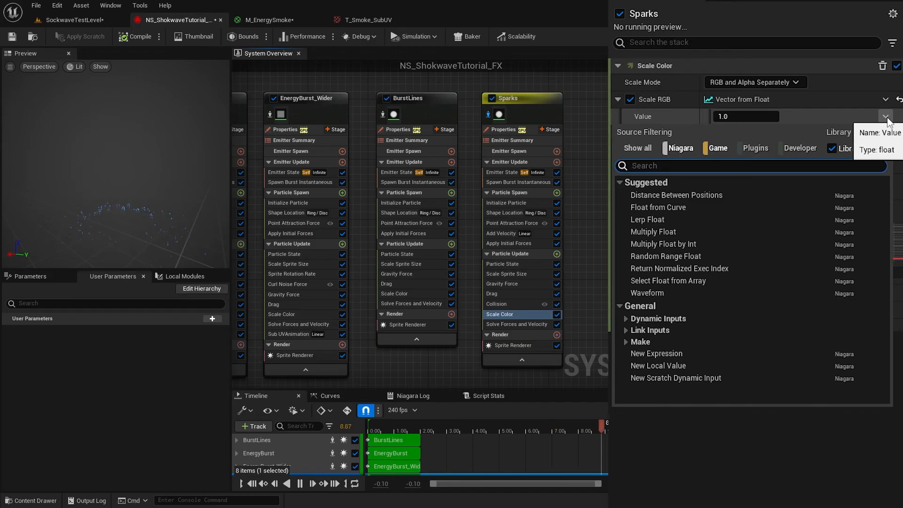
type("float")
left_click(706, 197)
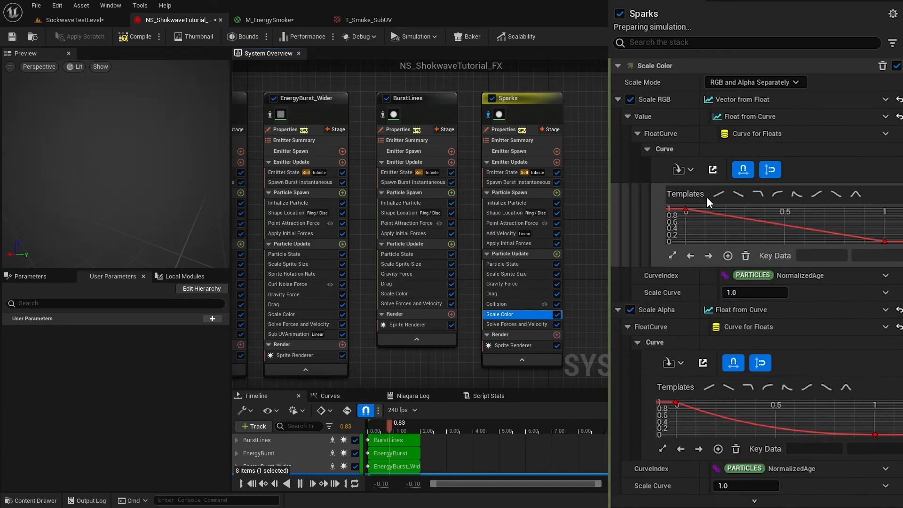
left_click(836, 194)
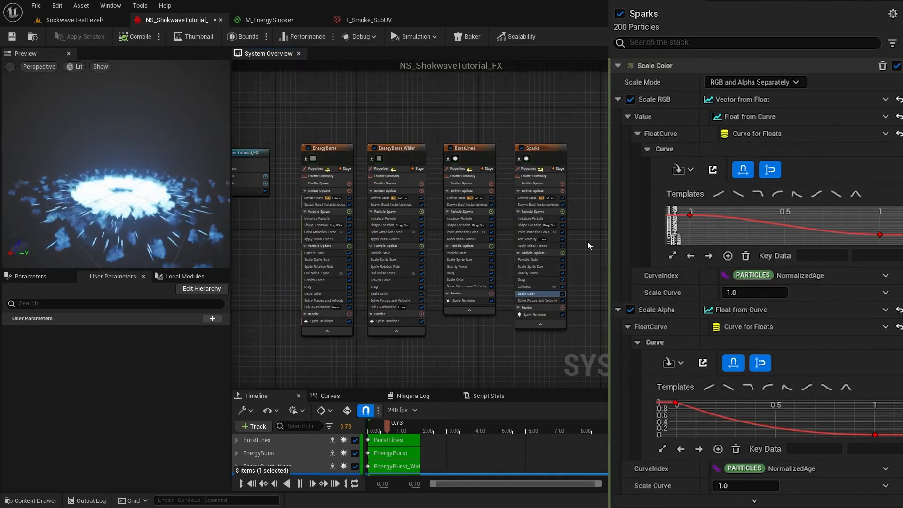
scroll(590, 233, "up", 1)
- Add a Light Renderer to the Sparks emitter alongside its Sprite Renderer
mouse_move(593, 237)
left_mouse_down()
mouse_move(576, 230)
mouse_move(562, 189)
left_mouse_up()
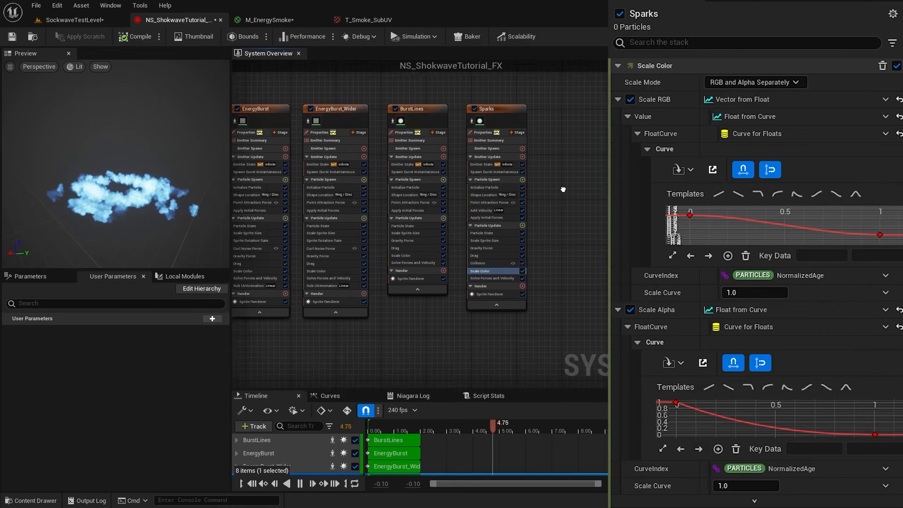
right_click_drag(564, 189, 583, 211)
scroll(570, 287, "up", 1)
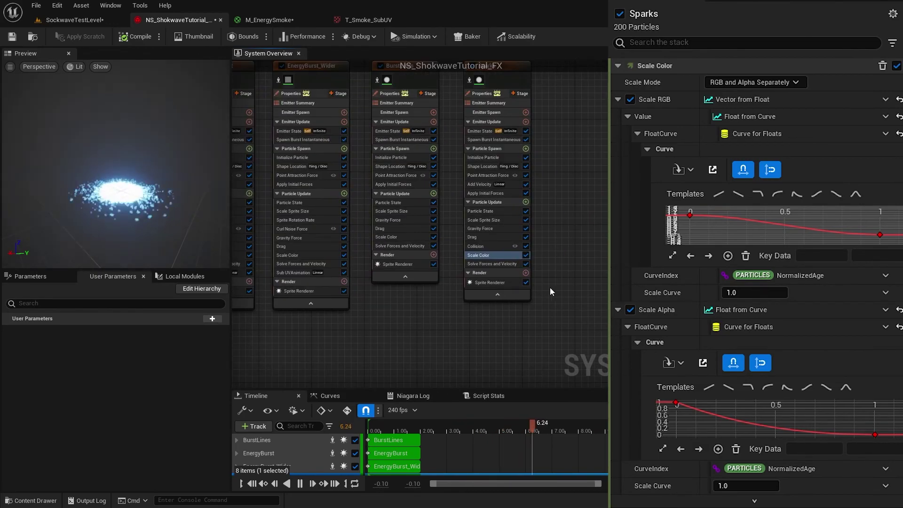
left_click(501, 285)
left_click(525, 274)
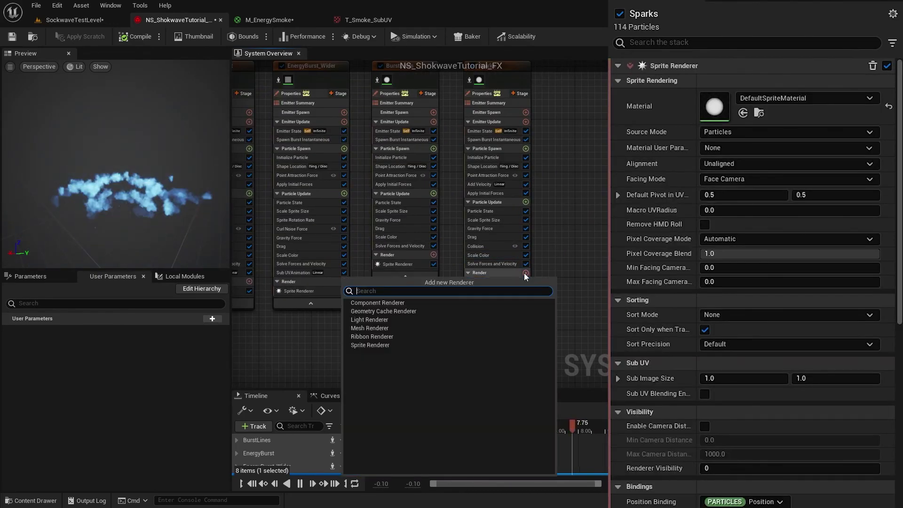
left_click(381, 319)
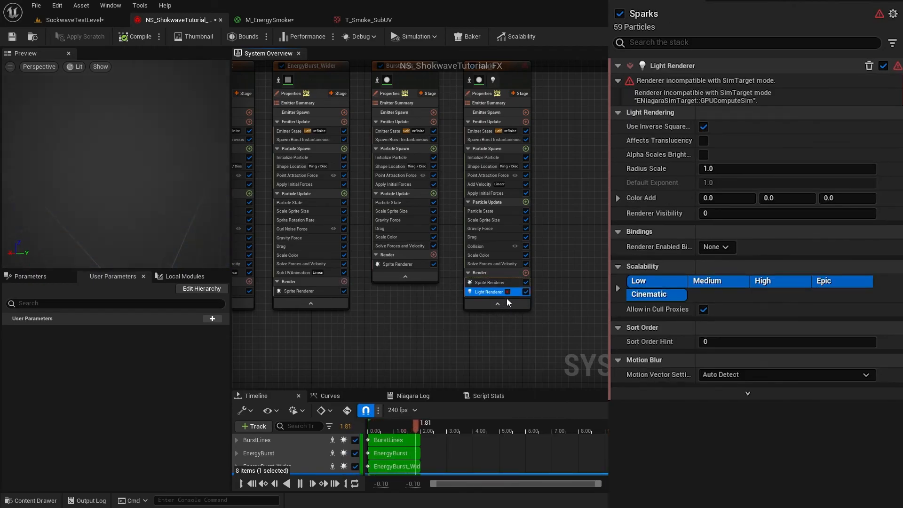
scroll(579, 148, "up", 2)
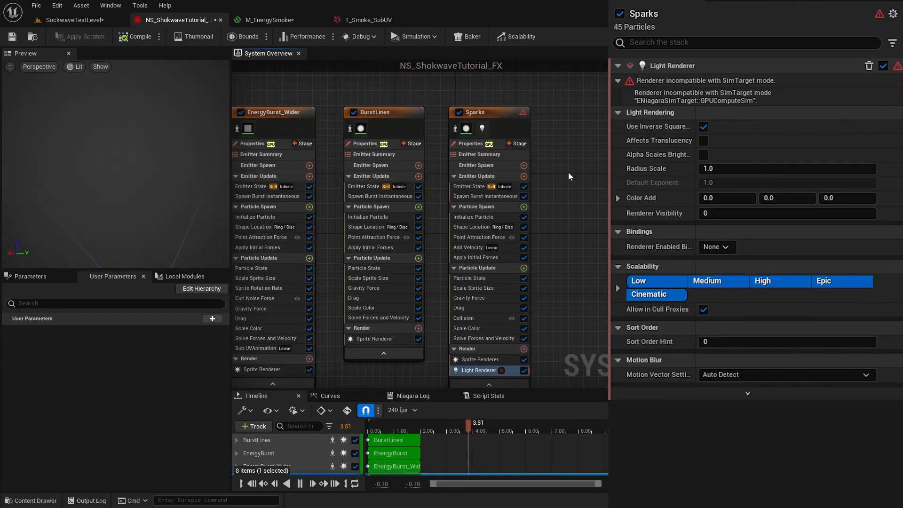
- Set Sparks to CPUSim with Dynamic bounds, disable inverse-squared falloff, and view it in the level
left_click(483, 145)
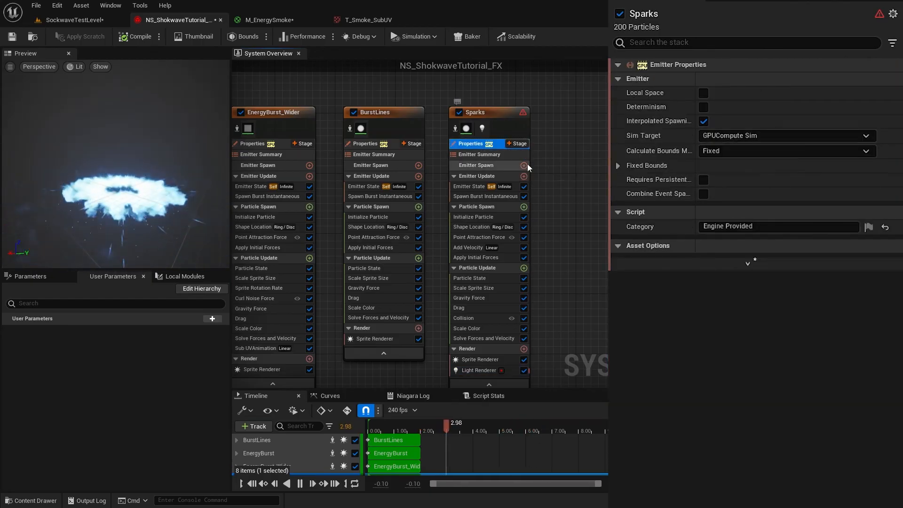
left_click(749, 136)
left_click(733, 146)
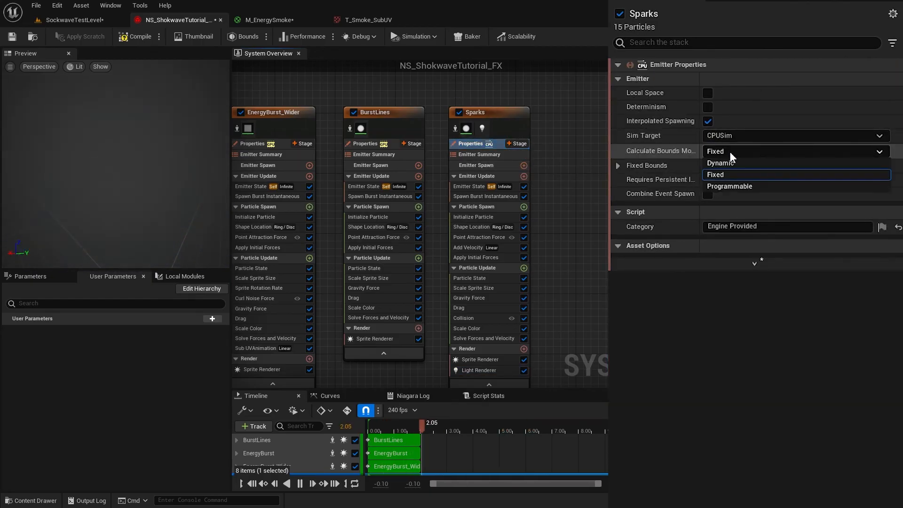
left_click(721, 164)
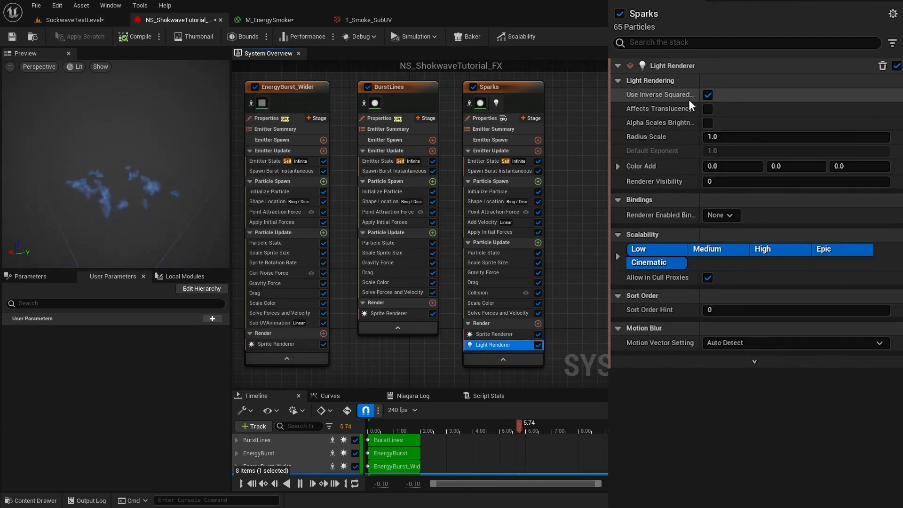
left_click(707, 96)
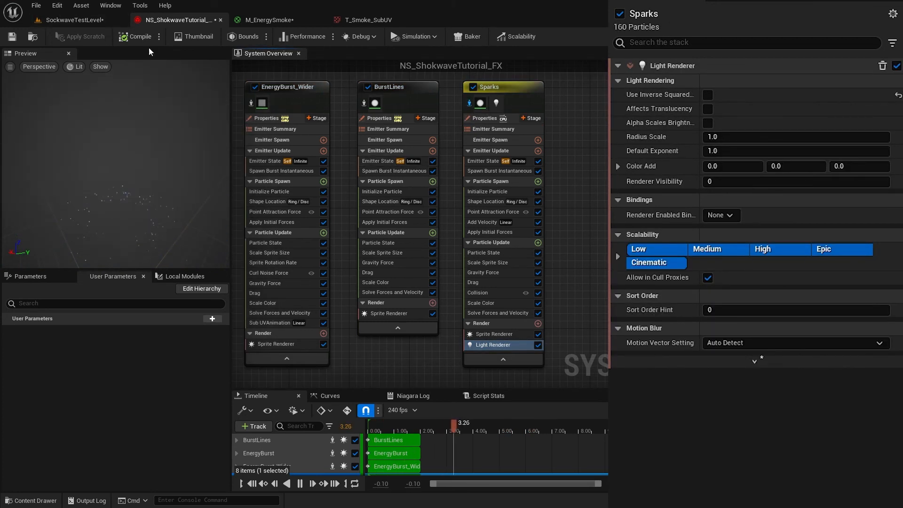
left_click(77, 15)
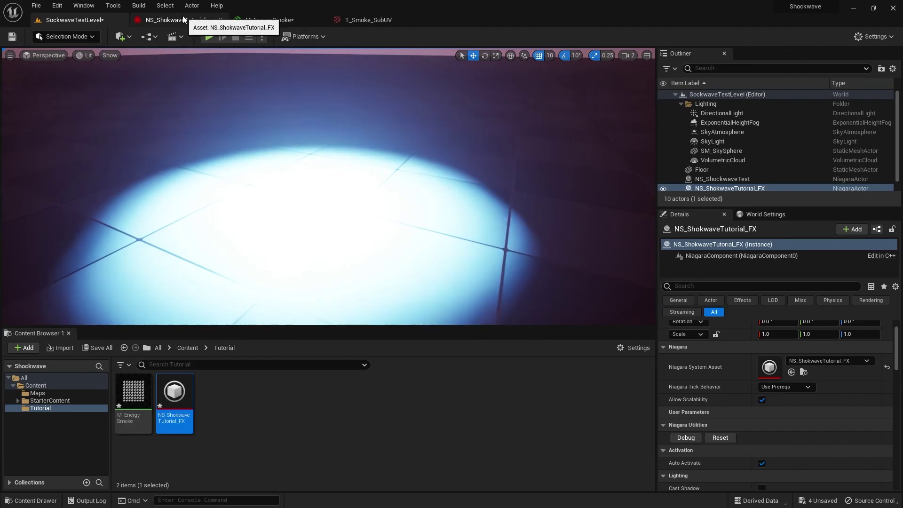
- Re-enable inverse-squared falloff on the Sparks light and recheck it in the test level
left_click(176, 20)
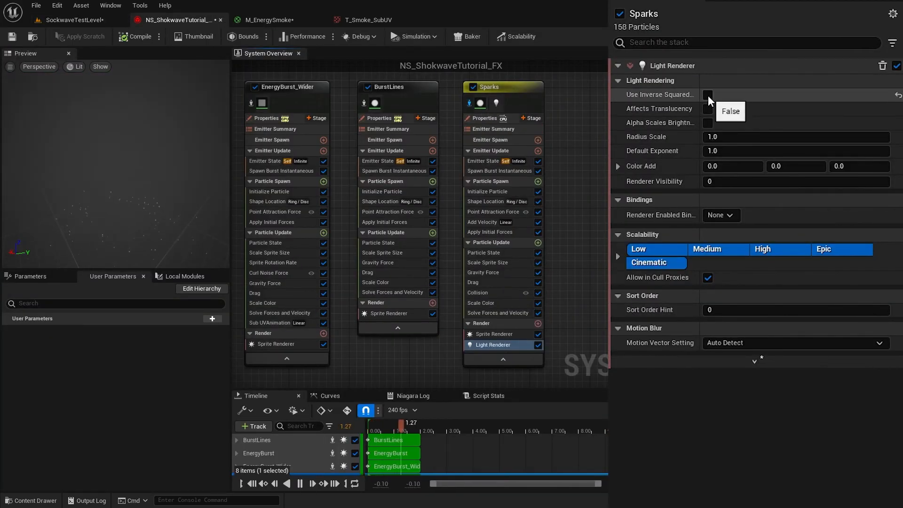
left_click(708, 94)
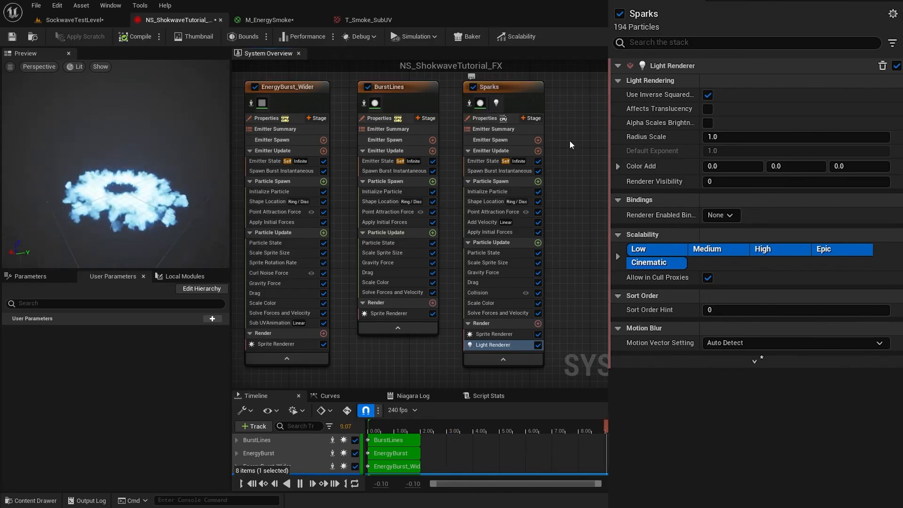
left_click(74, 20)
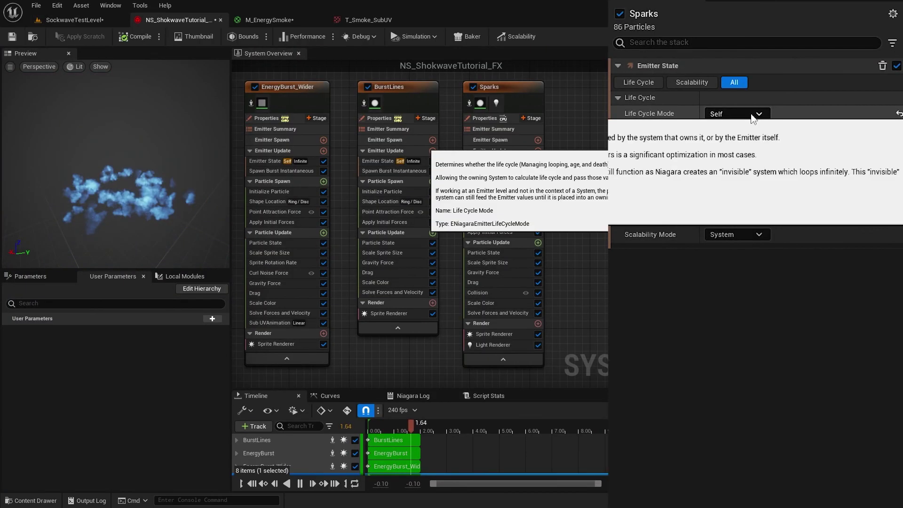
- Set Life Cycle Mode to System on Sparks, BurstLines, EnergyBurst_Wider and EnergyBurst
left_click(733, 113)
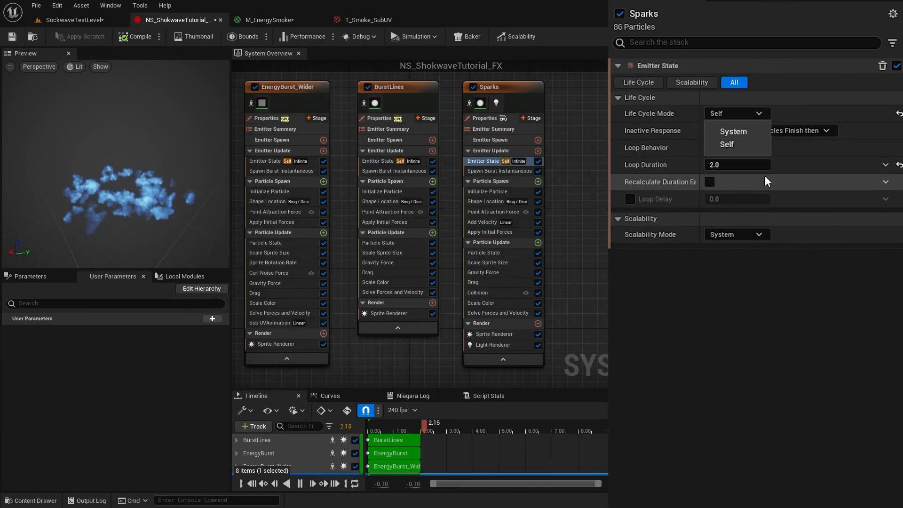
left_click(733, 131)
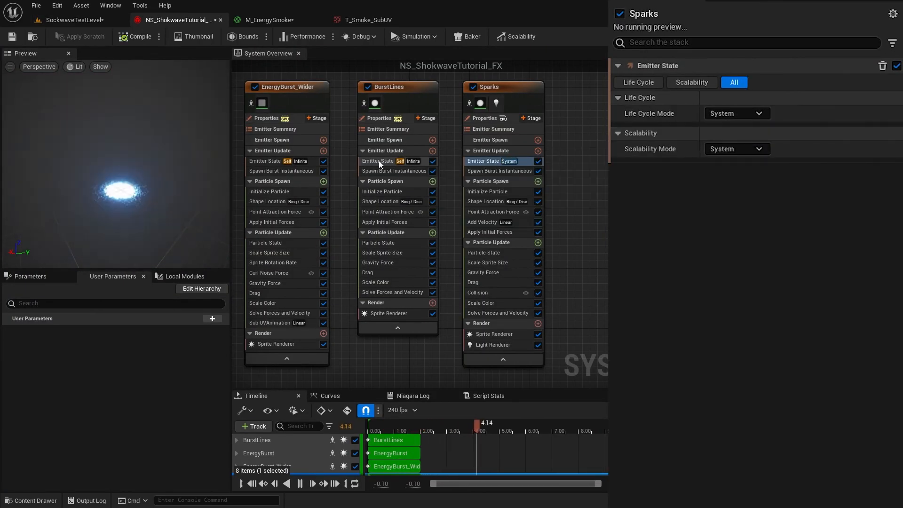
left_click(379, 162)
left_click(759, 113)
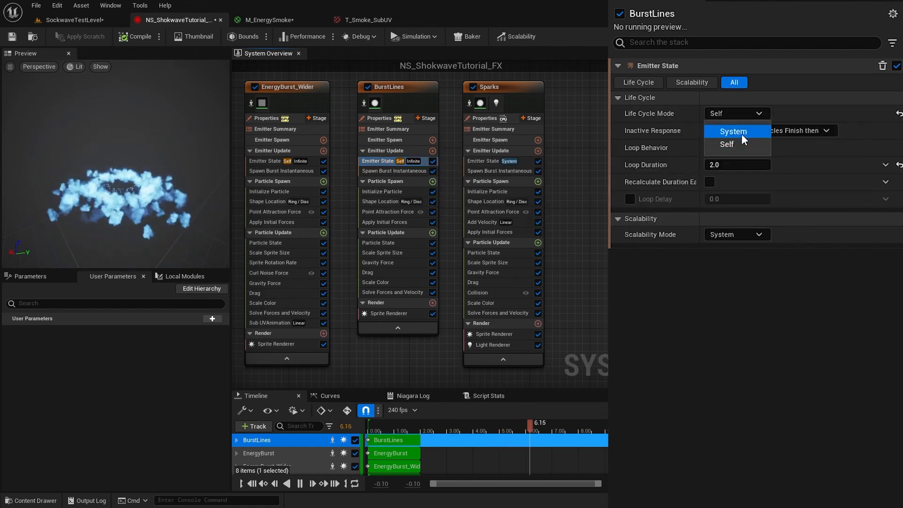
left_click(734, 131)
left_click(363, 165)
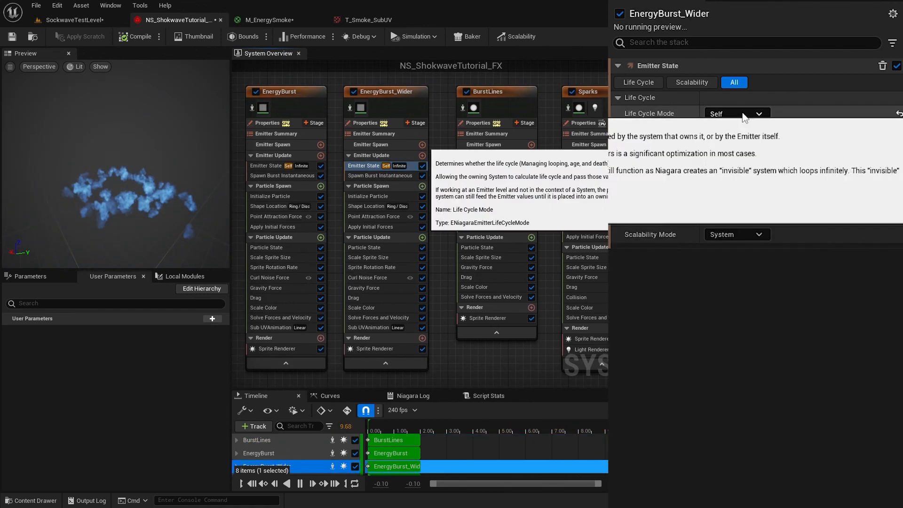
left_click(758, 113)
left_click(734, 131)
left_click(265, 165)
left_click(760, 113)
left_click(734, 132)
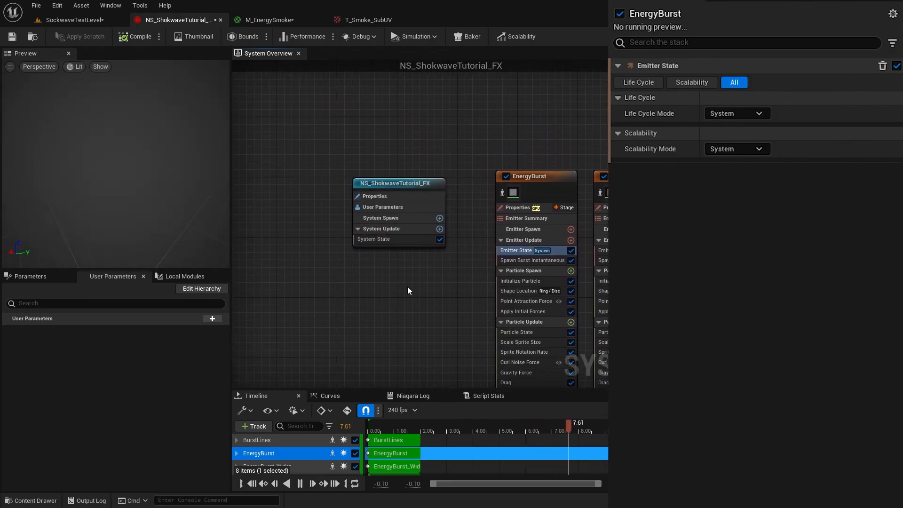
- Try the system playing once in the level, then set Loop Behavior Infinite with loop duration 2
left_click(404, 232)
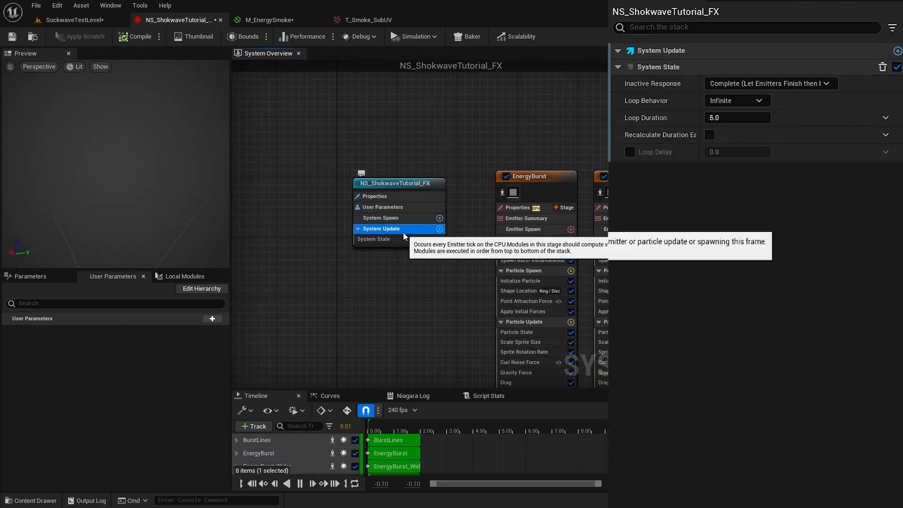
left_click(737, 100)
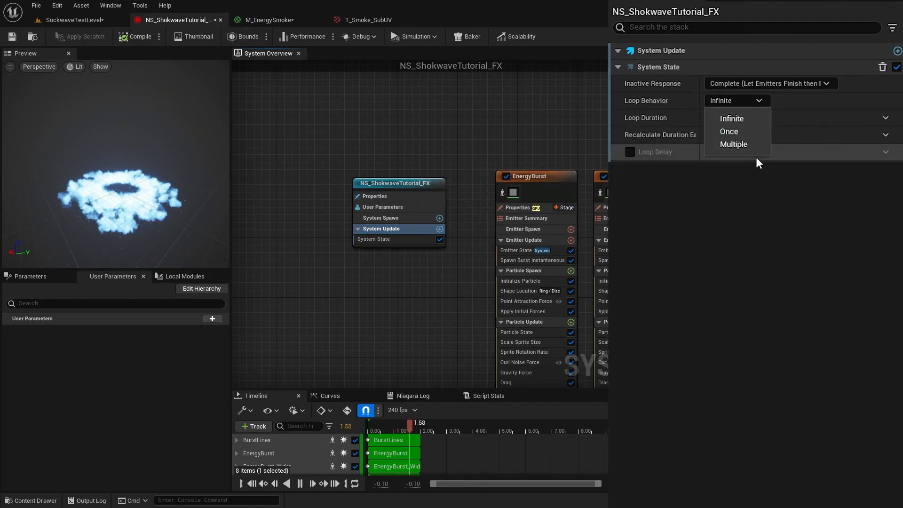
left_click(750, 132)
left_click(74, 19)
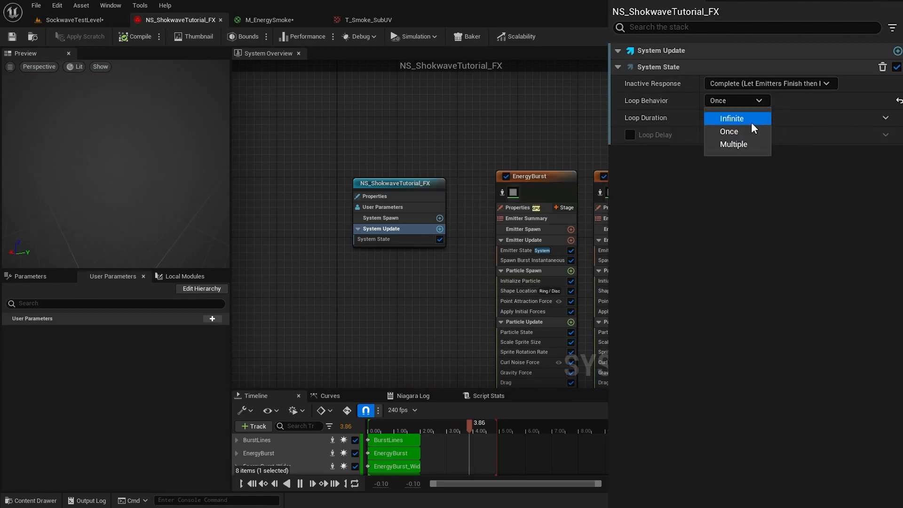
left_click(751, 121)
type("2")
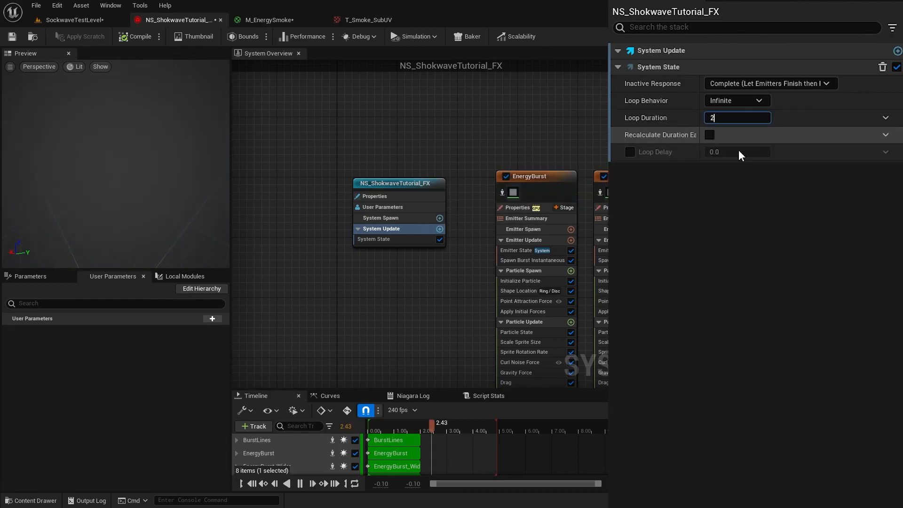
key("Return")
- Open NS_ShockwaveTest from the Content folder and scrub the tutorial system's timeline preview
left_click(71, 18)
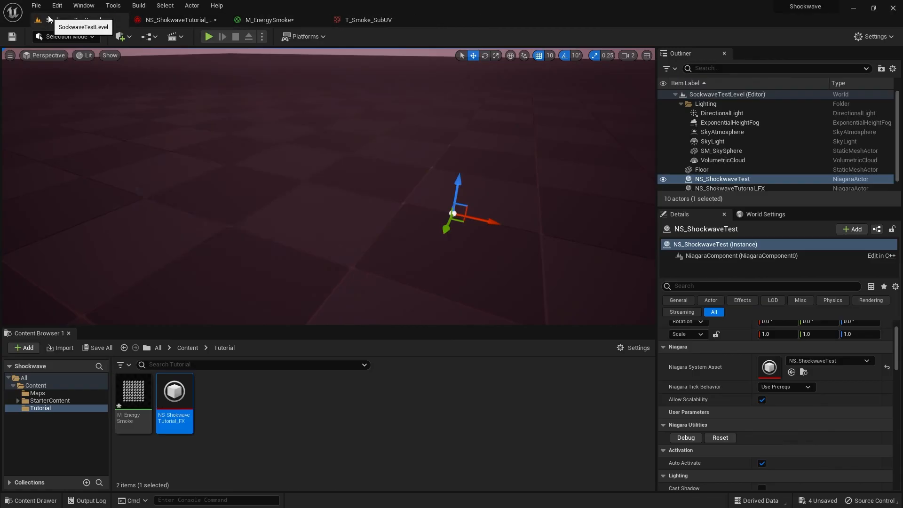
left_click(186, 348)
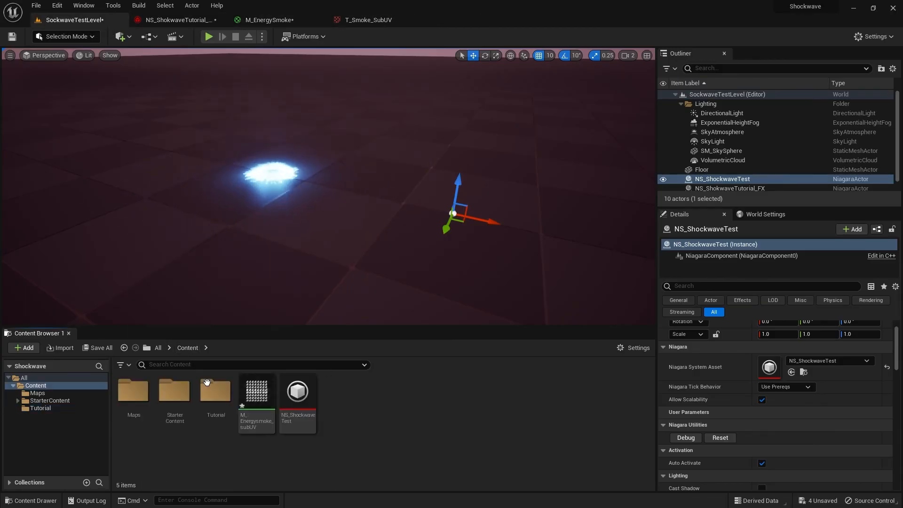
double_click(296, 395)
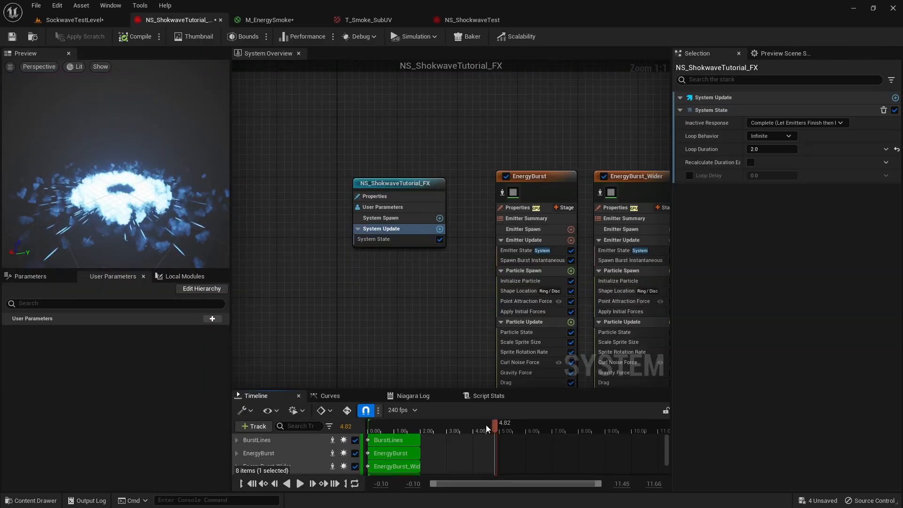
mouse_move(486, 427)
left_mouse_down()
mouse_move(476, 427)
mouse_move(490, 426)
left_mouse_up()
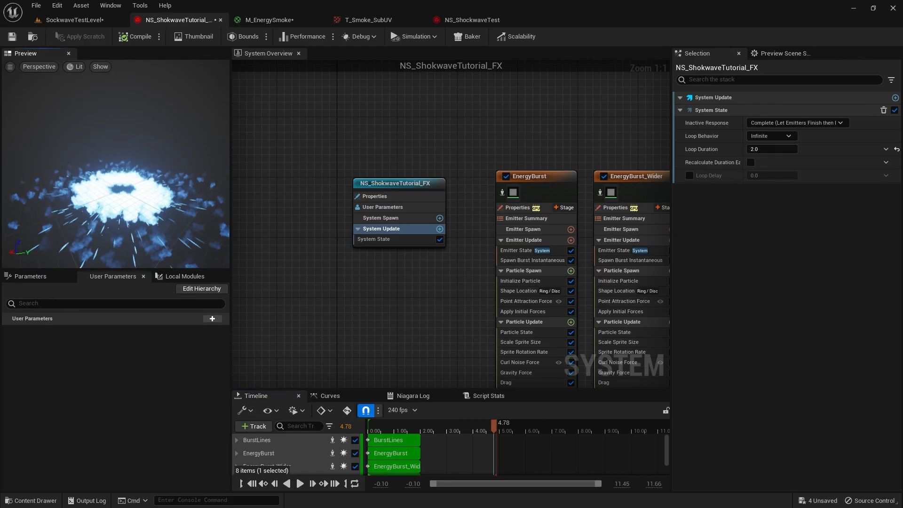